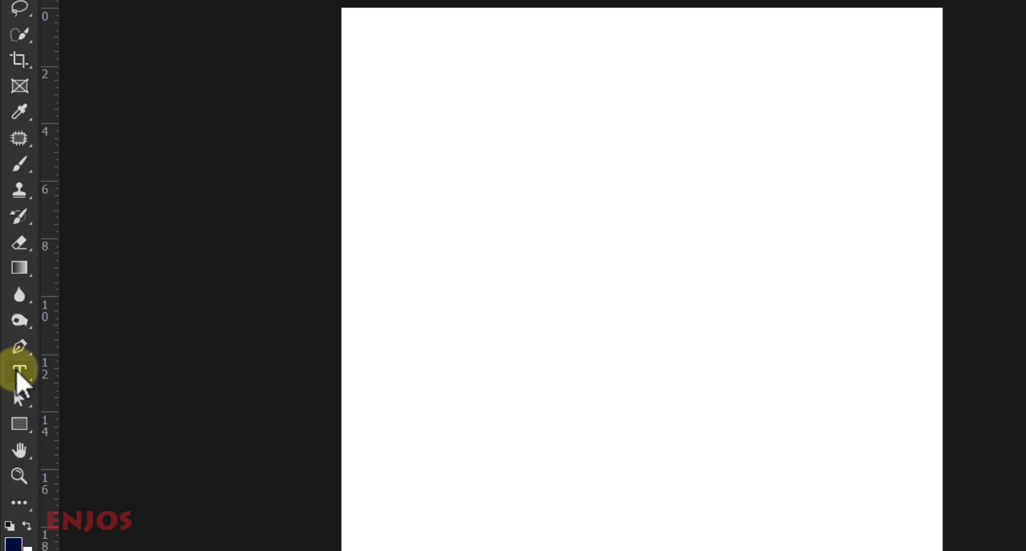
- Add a horizontal text layer reading "graphics design" in the upper-left part of the canvas
left_click(17, 371)
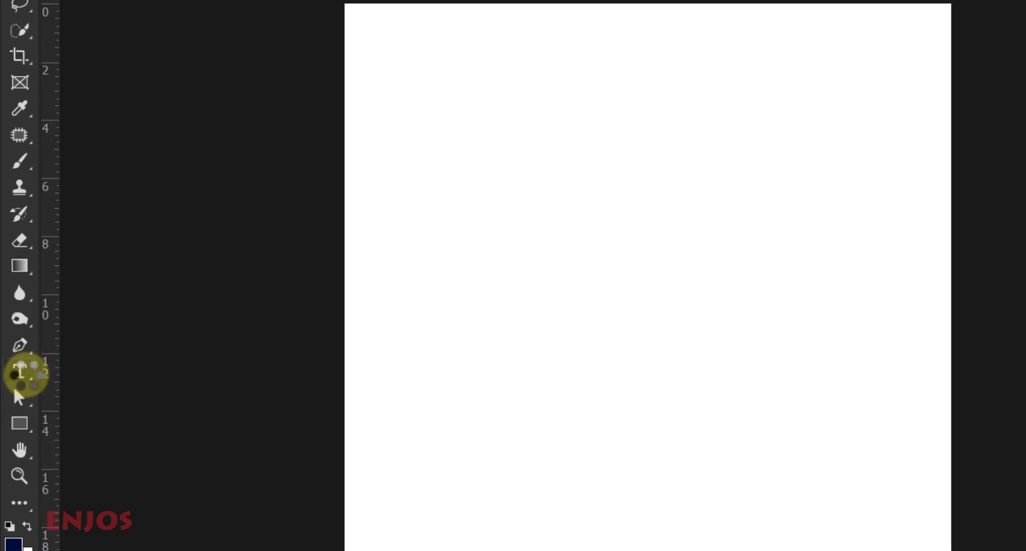
right_click(26, 375)
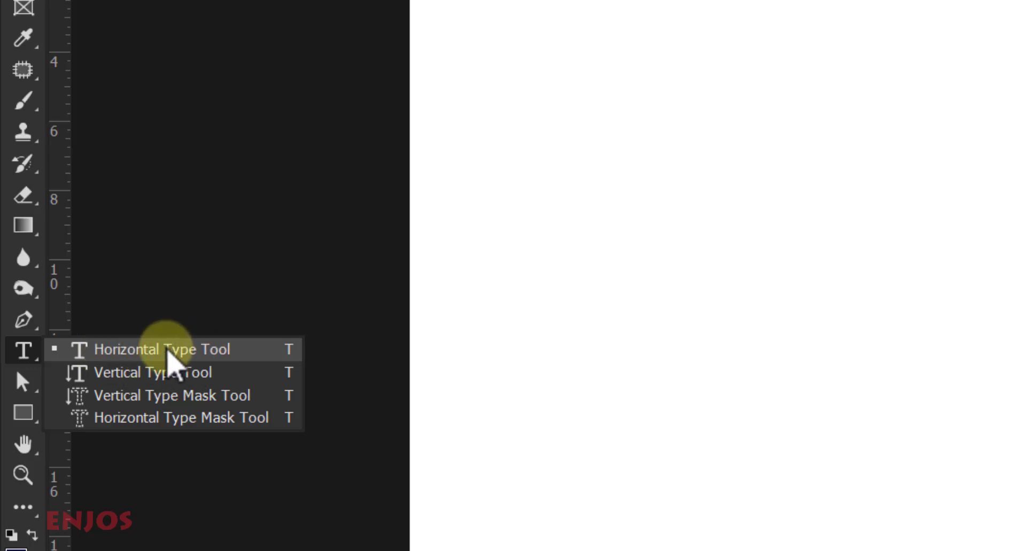
left_click(187, 348)
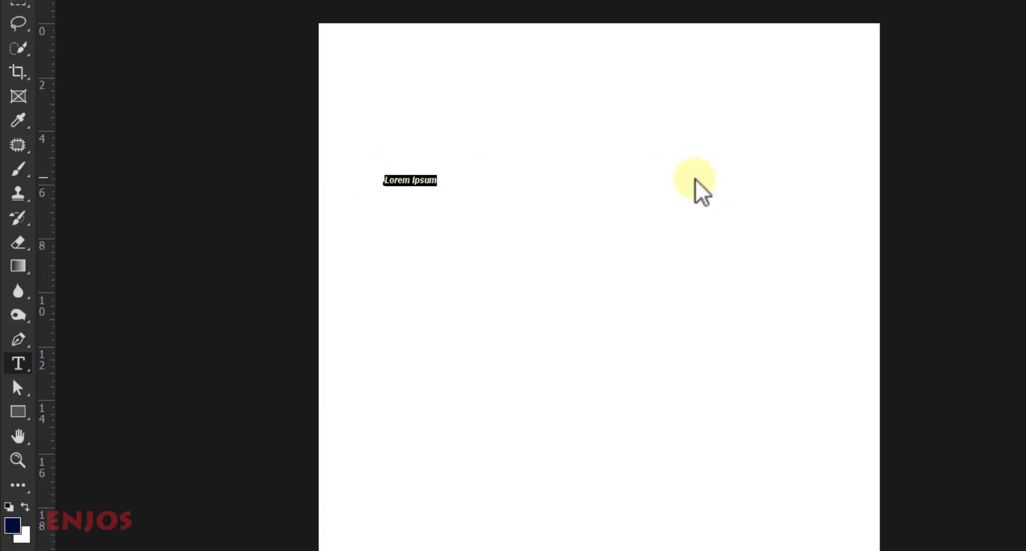
key("BackSpace")
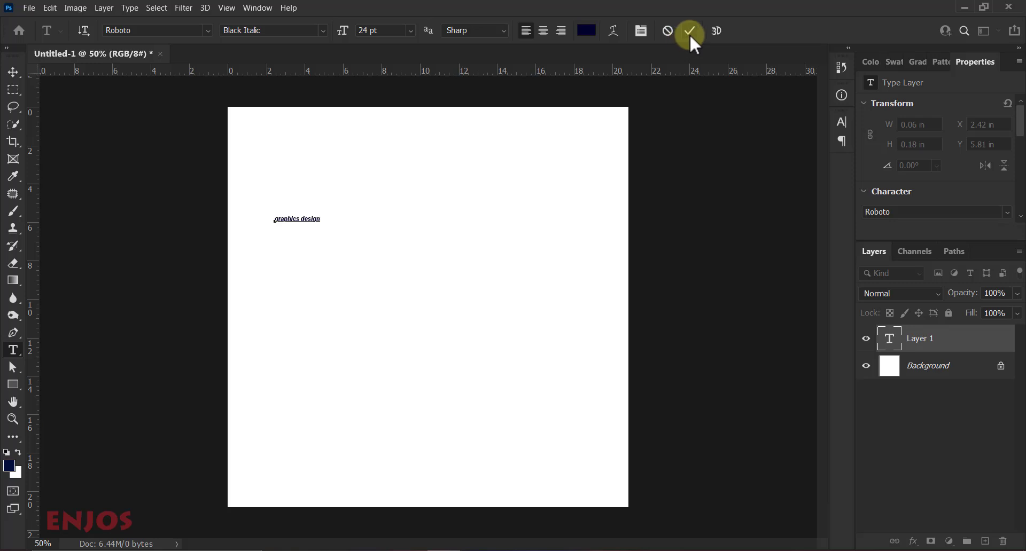
left_click(689, 32)
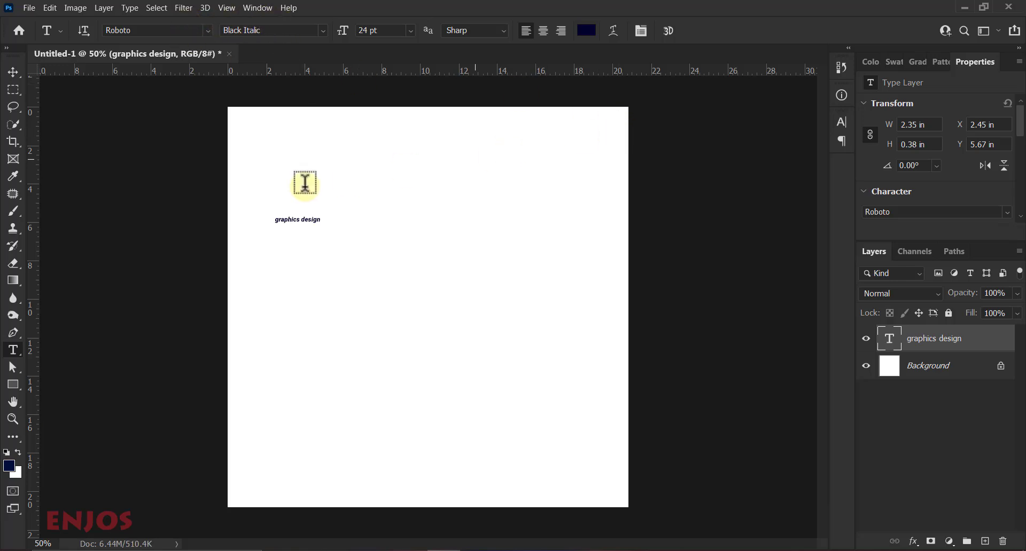
- Select all of the "graphics design" text and enlarge it to 48 pt, then to 72 pt
double_click(890, 345)
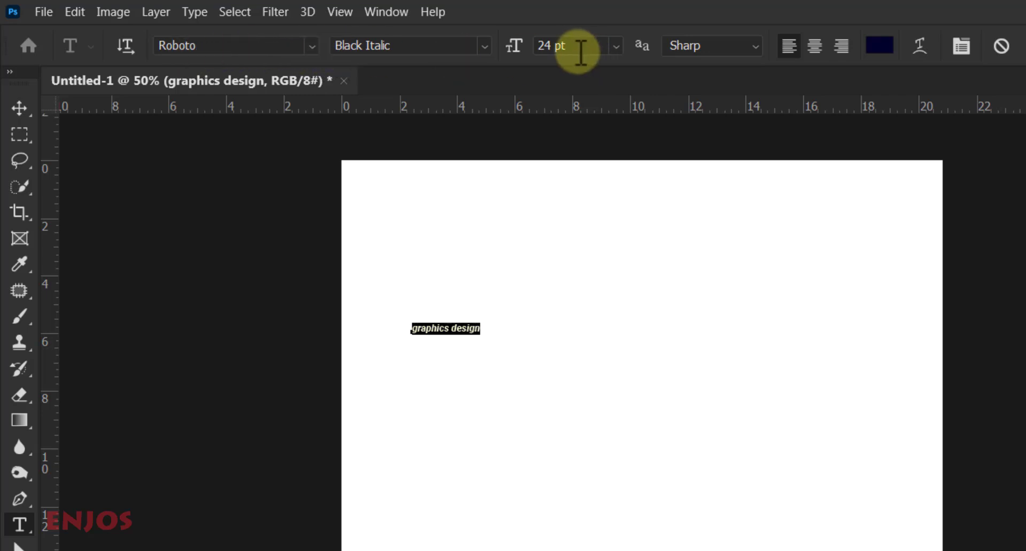
left_click(619, 51)
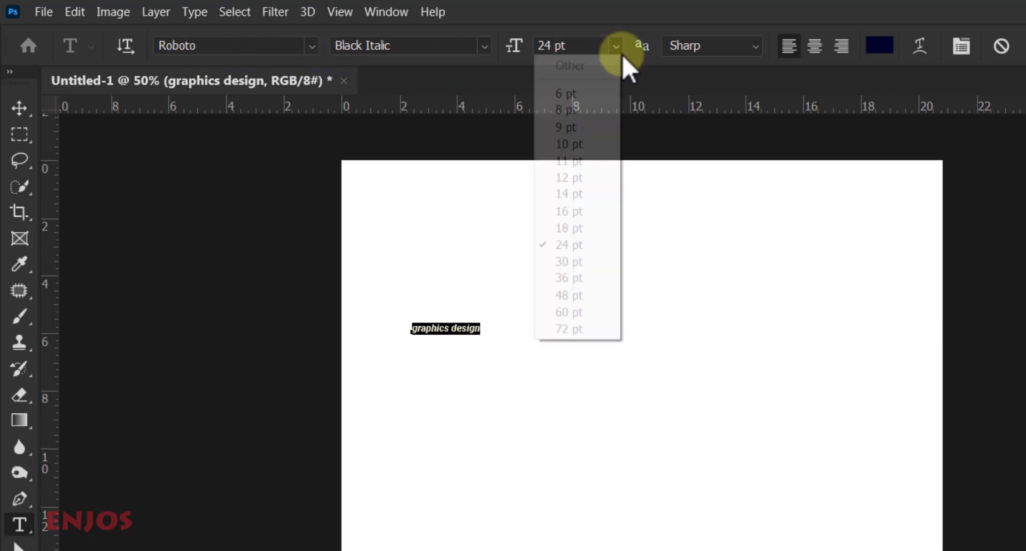
left_click(593, 296)
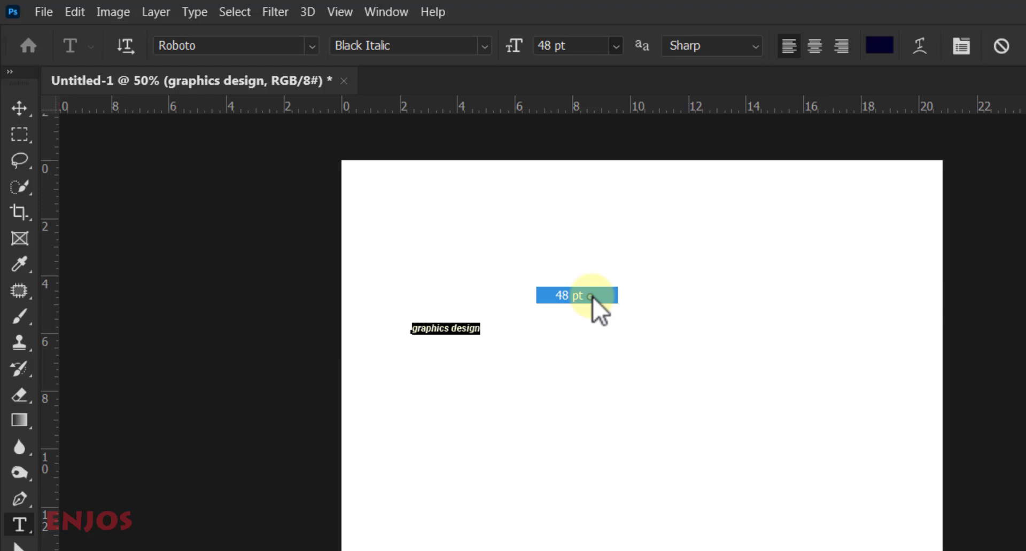
left_click(617, 48)
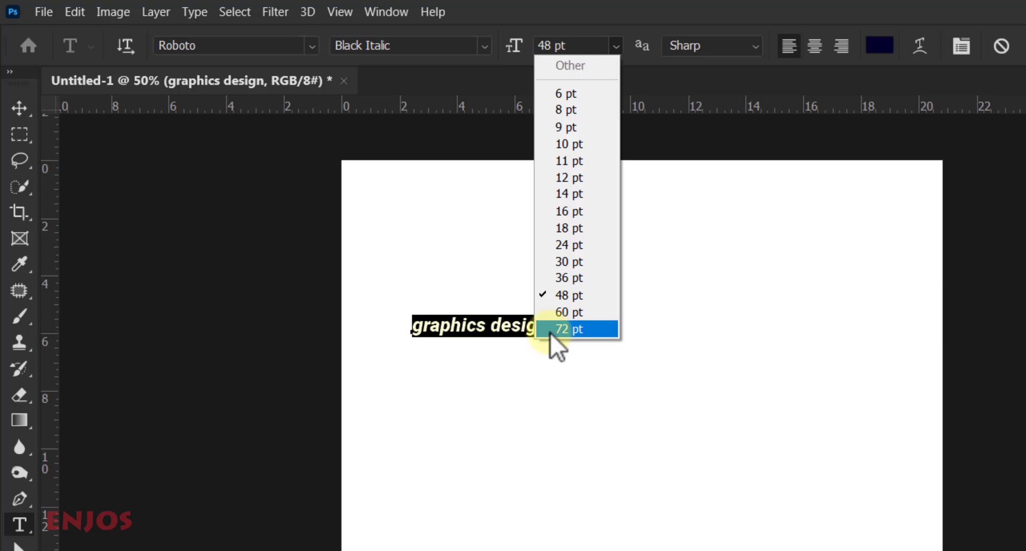
left_click(587, 330)
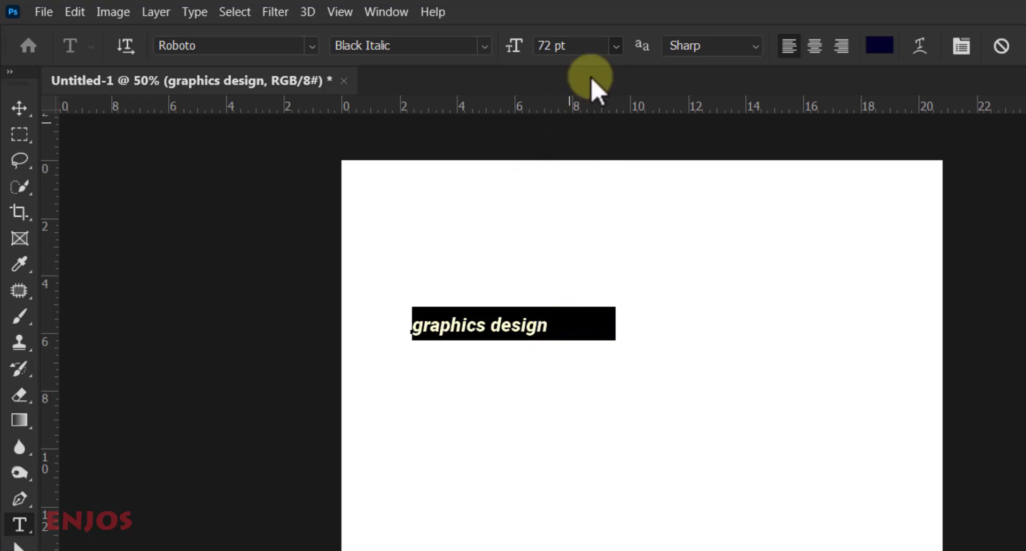
- Set the selected text's font size to 150 pt and commit the edit
left_click(581, 47)
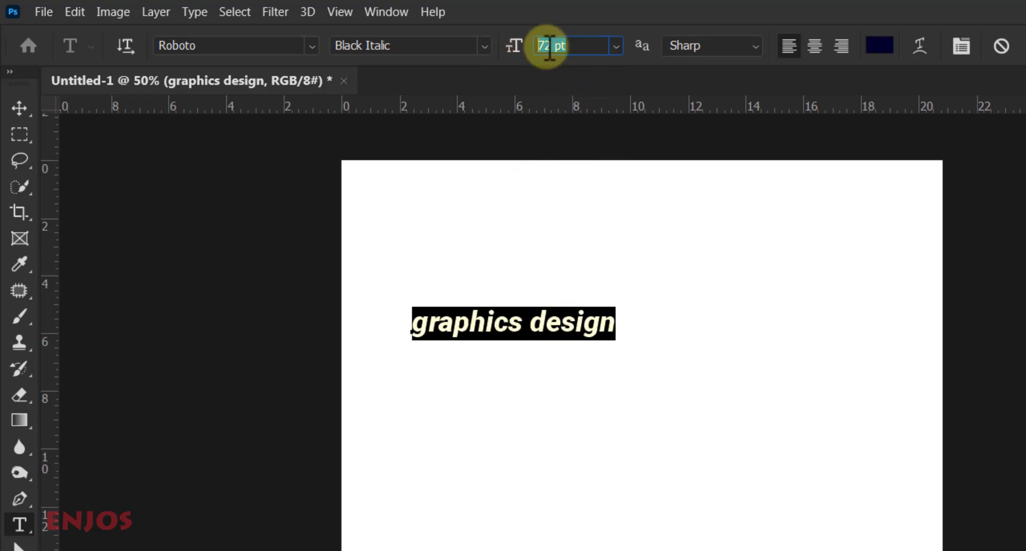
type("1")
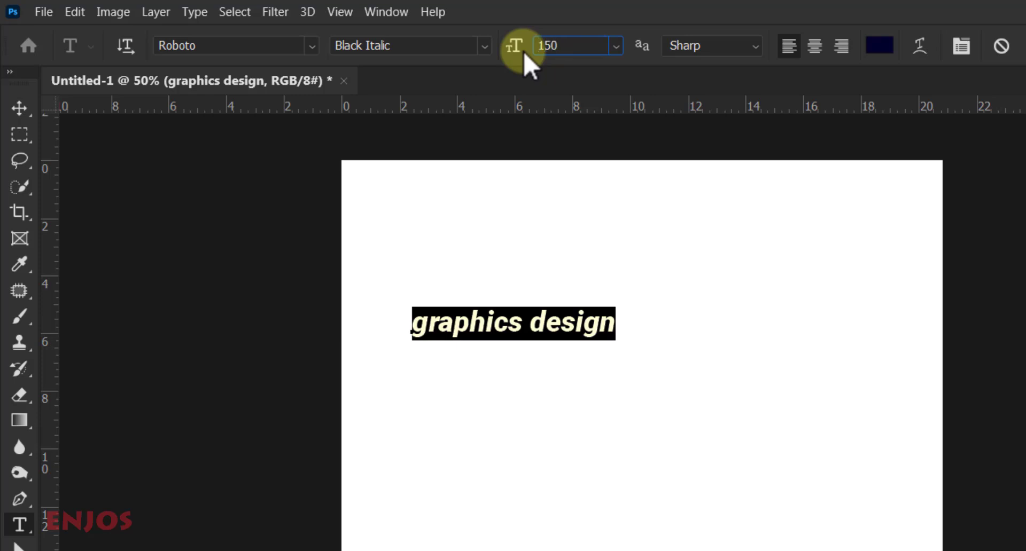
type("50")
key("Return")
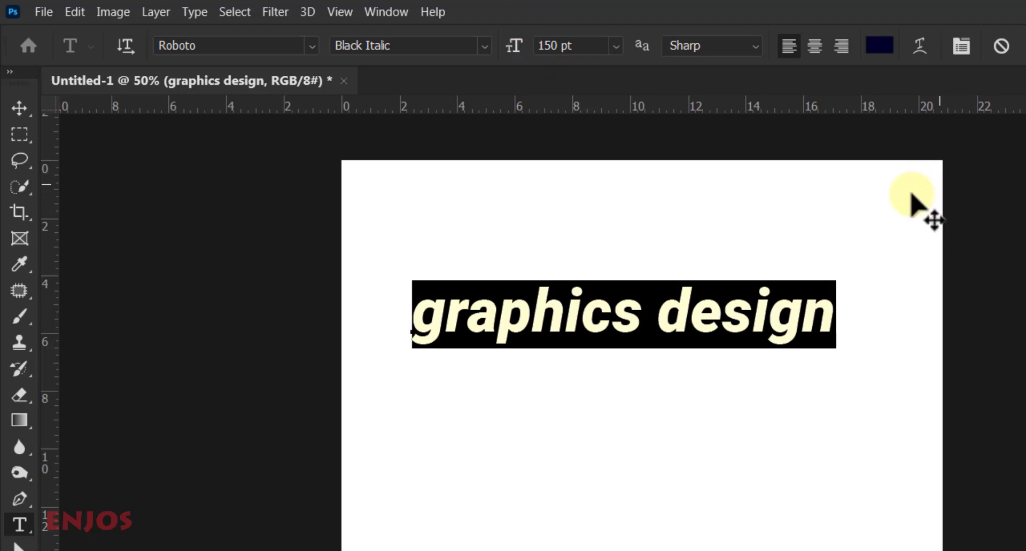
left_click(555, 46)
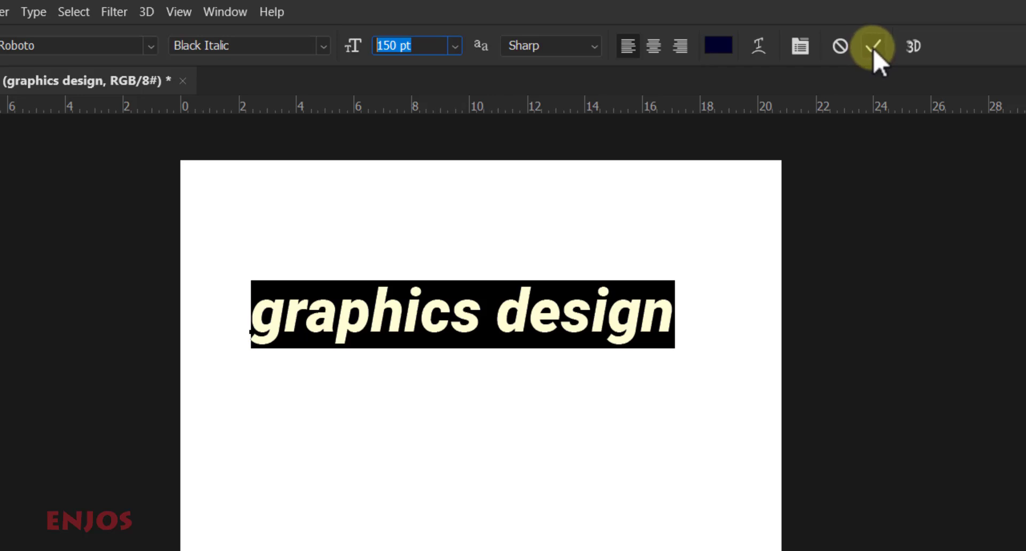
left_click(872, 47)
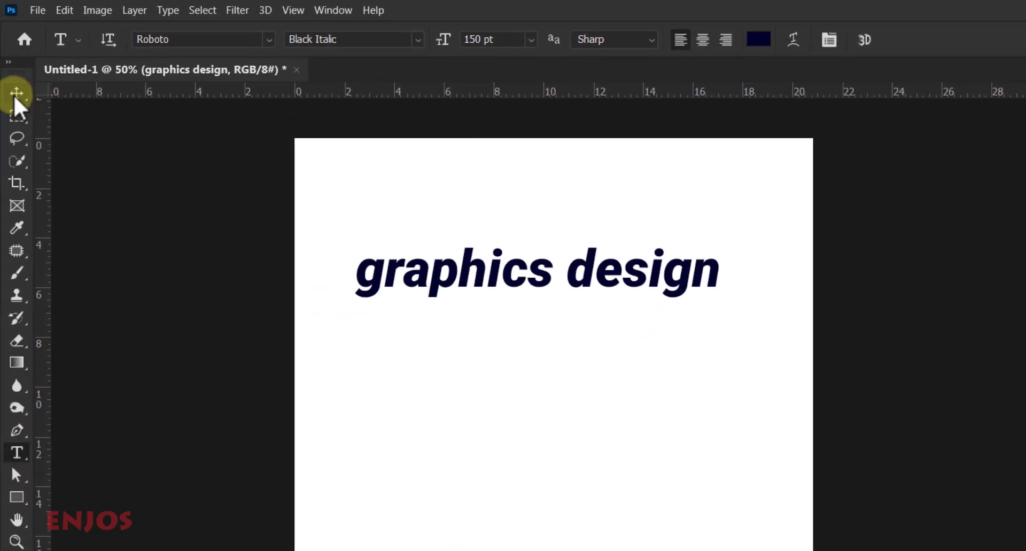
- Move the text slightly to the right, then use Free Transform to shrink it to about 80% and place it lower on the canvas
left_click(17, 95)
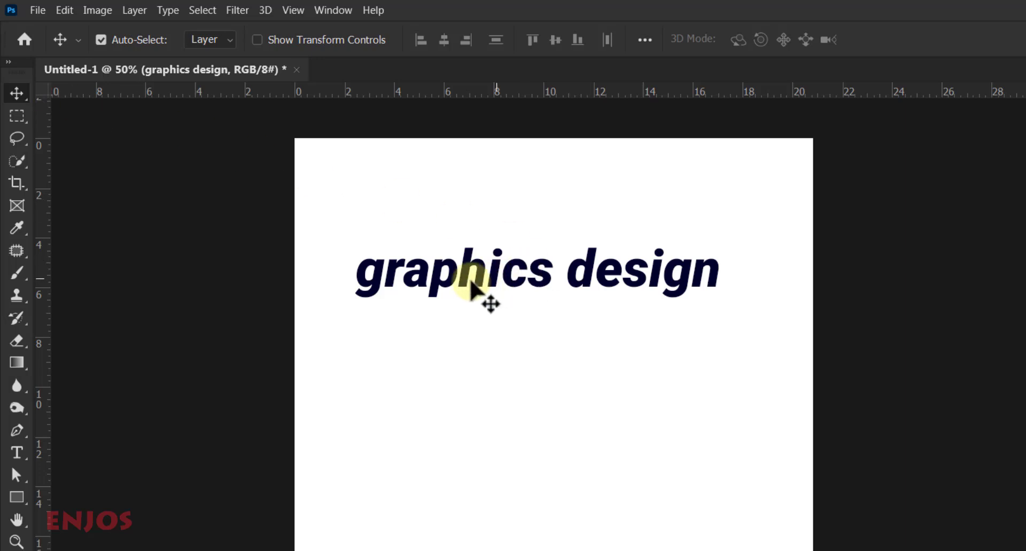
mouse_move(464, 281)
left_mouse_down()
mouse_move(453, 255)
mouse_move(440, 271)
mouse_move(503, 267)
mouse_move(479, 283)
left_mouse_up()
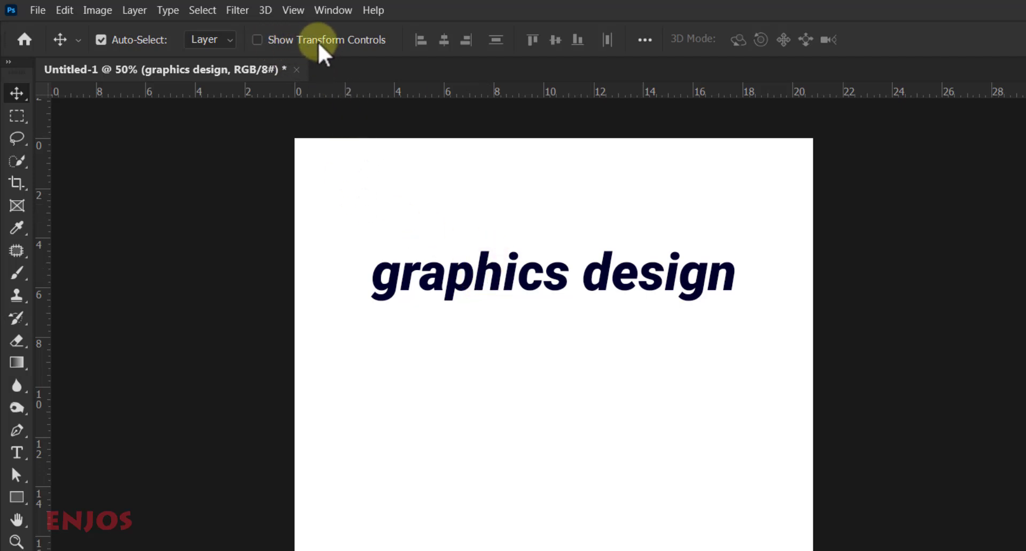
key("ctrl+t")
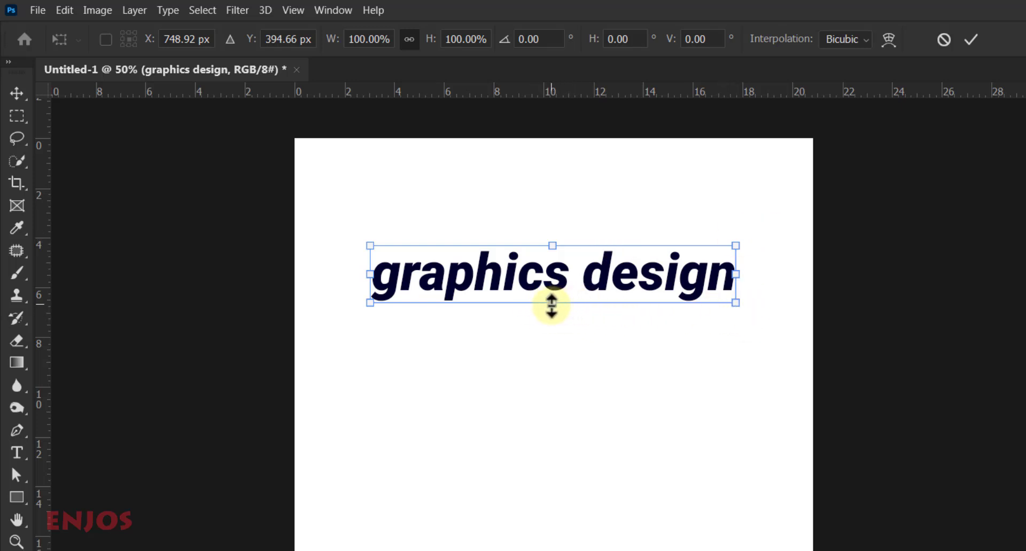
mouse_move(551, 304)
left_mouse_down()
mouse_move(553, 319)
mouse_move(545, 284)
mouse_move(549, 308)
mouse_move(545, 292)
left_mouse_up()
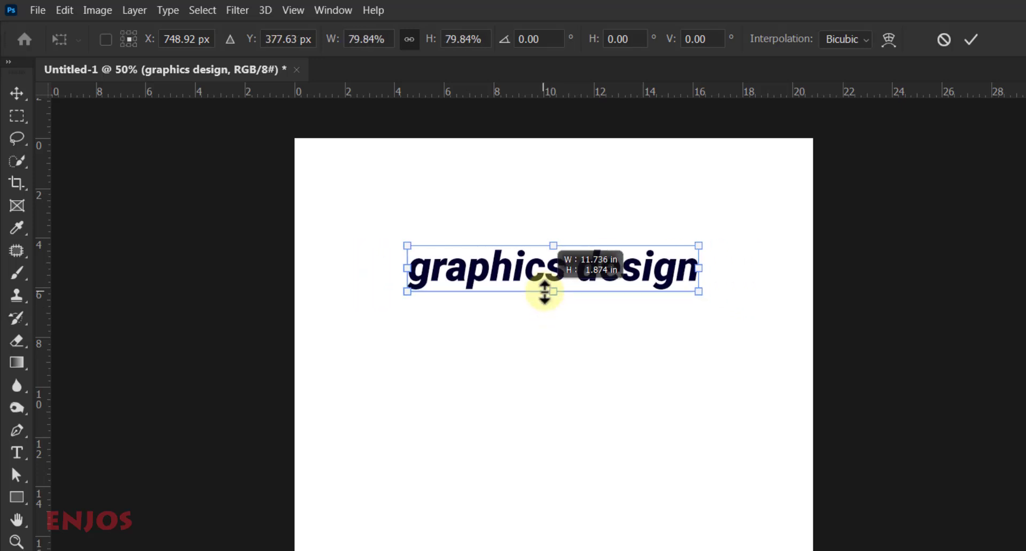
left_click_drag(615, 288, 598, 350)
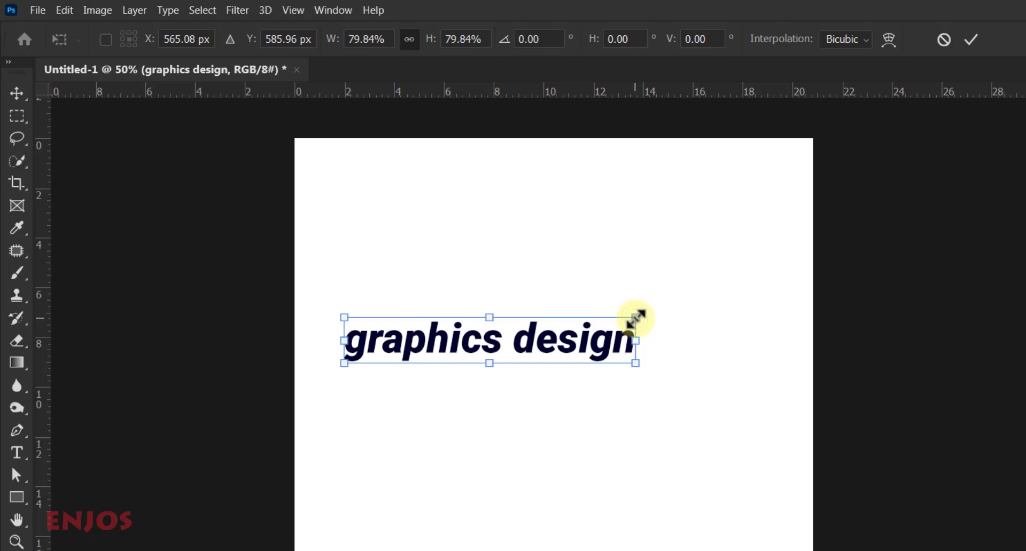
- Enlarge the text to about 104%, apply the transform and place it just above the middle of the canvas
mouse_move(636, 319)
left_mouse_down()
mouse_move(682, 301)
mouse_move(647, 316)
left_mouse_up()
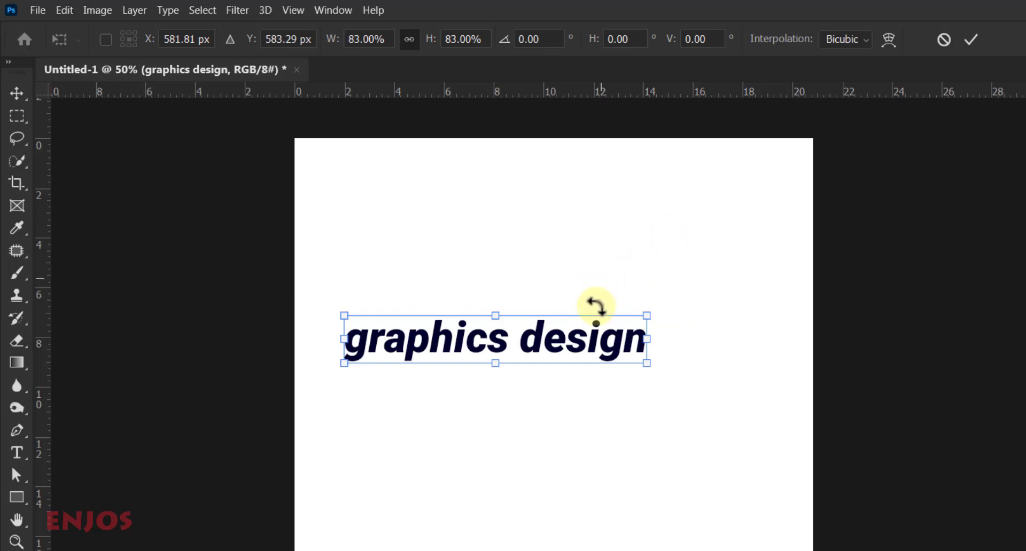
left_click_drag(613, 362, 618, 365)
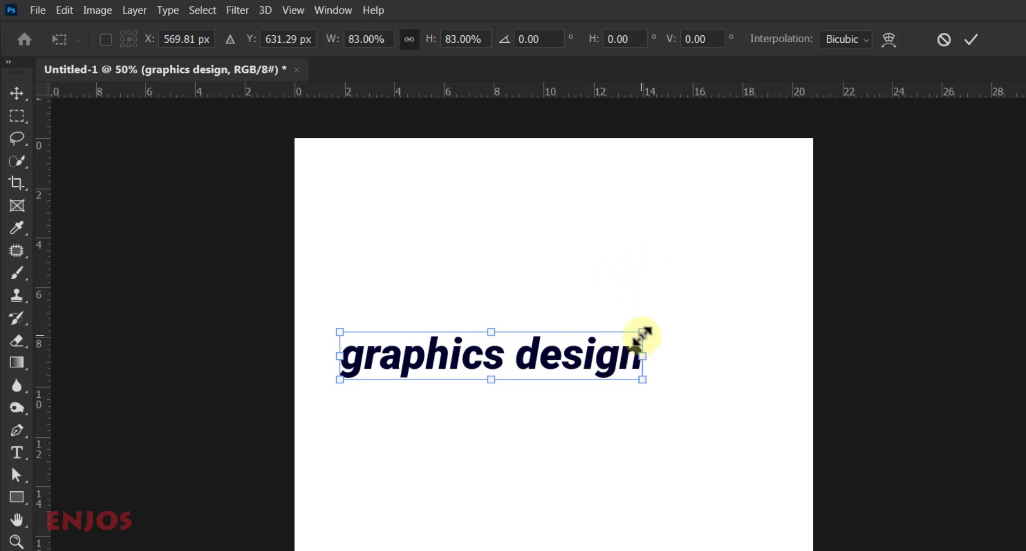
left_click_drag(643, 332, 670, 327)
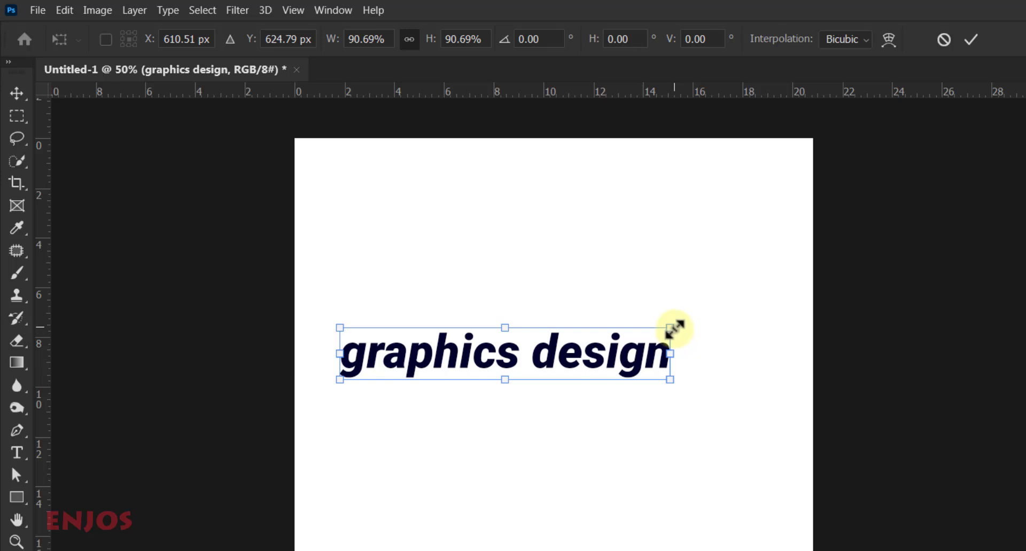
left_click_drag(678, 323, 727, 309)
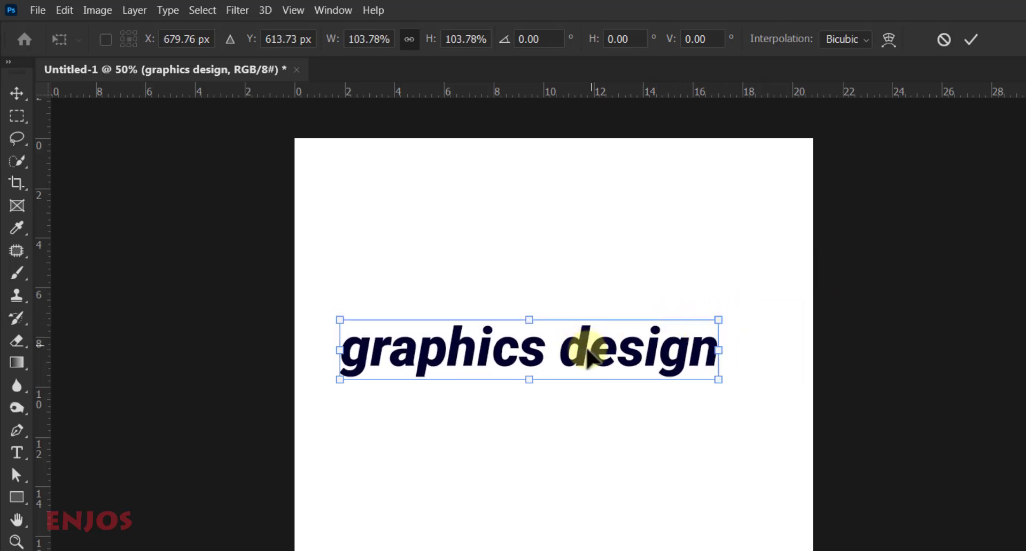
left_click_drag(565, 385, 556, 402)
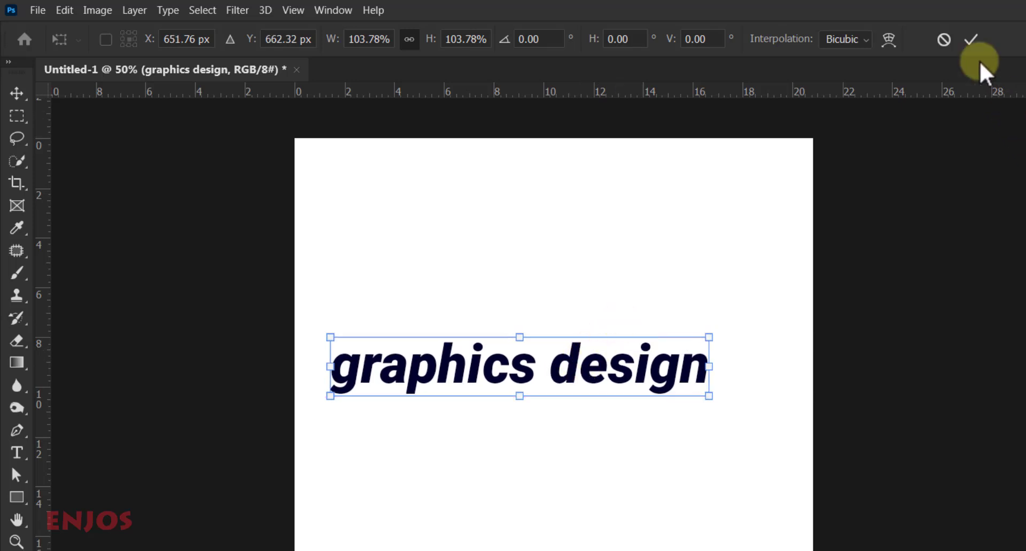
left_click(970, 40)
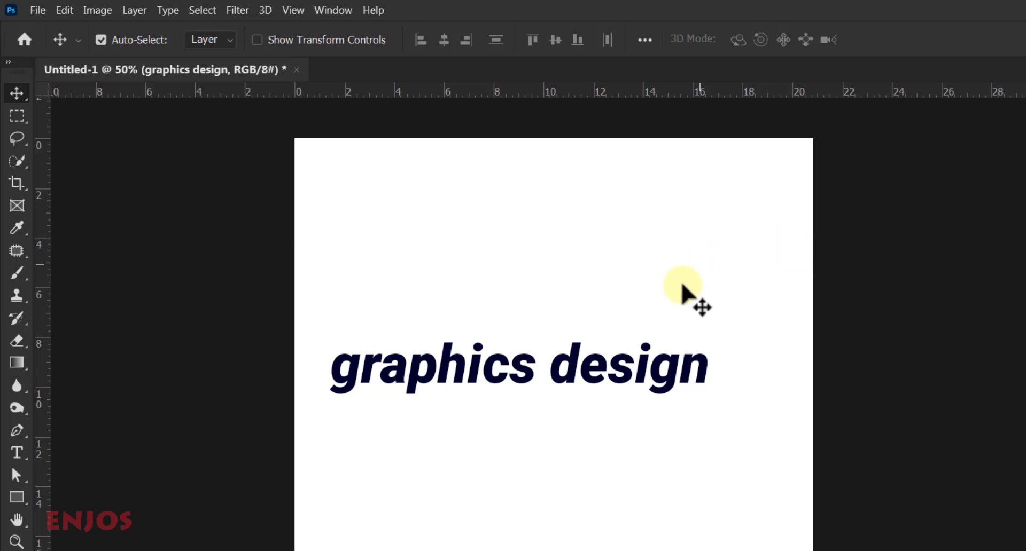
left_click_drag(568, 371, 563, 383)
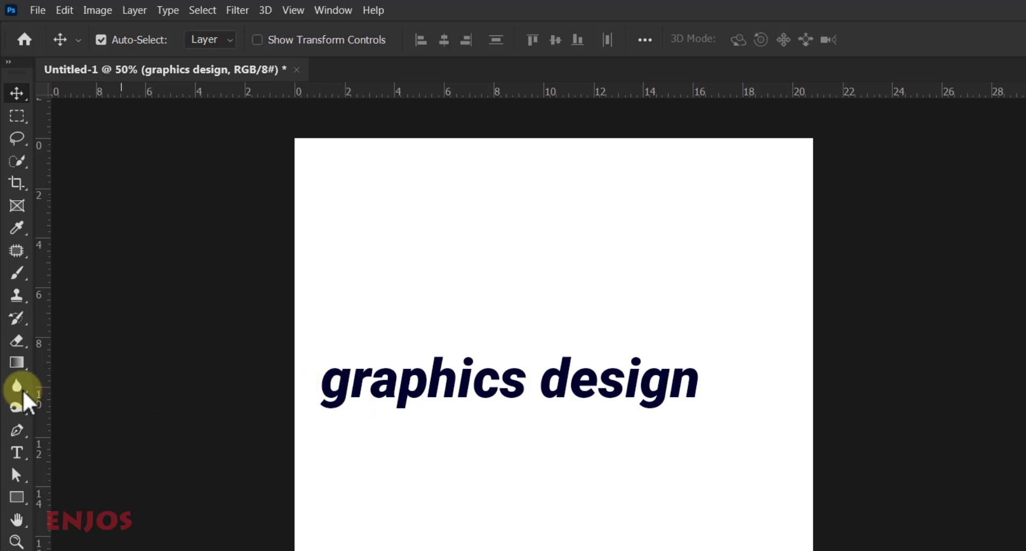
- Capitalize both words so the text reads "Graphics Design", commit the edit and return to the Move tool
left_click(21, 453)
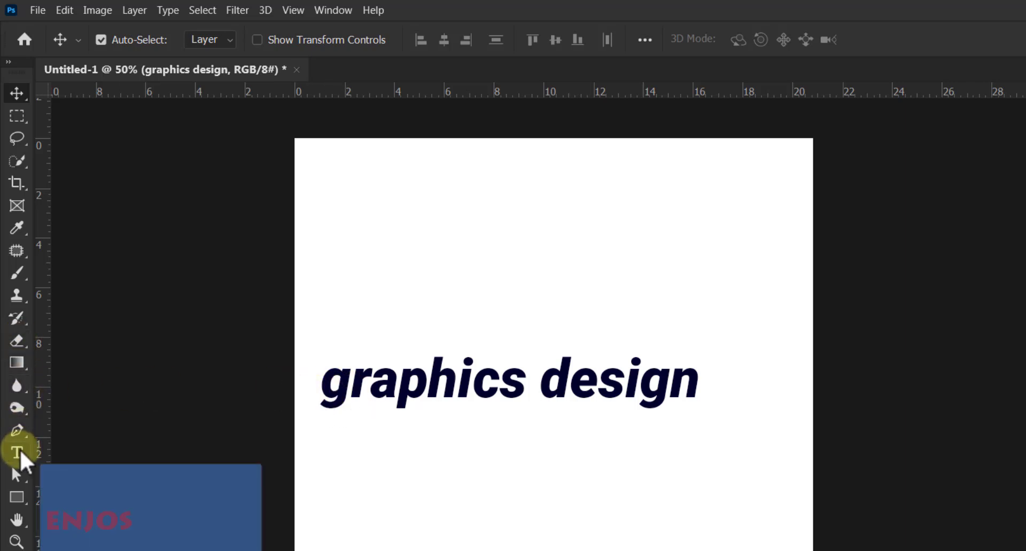
left_click(345, 382)
left_click_drag(348, 380, 316, 378)
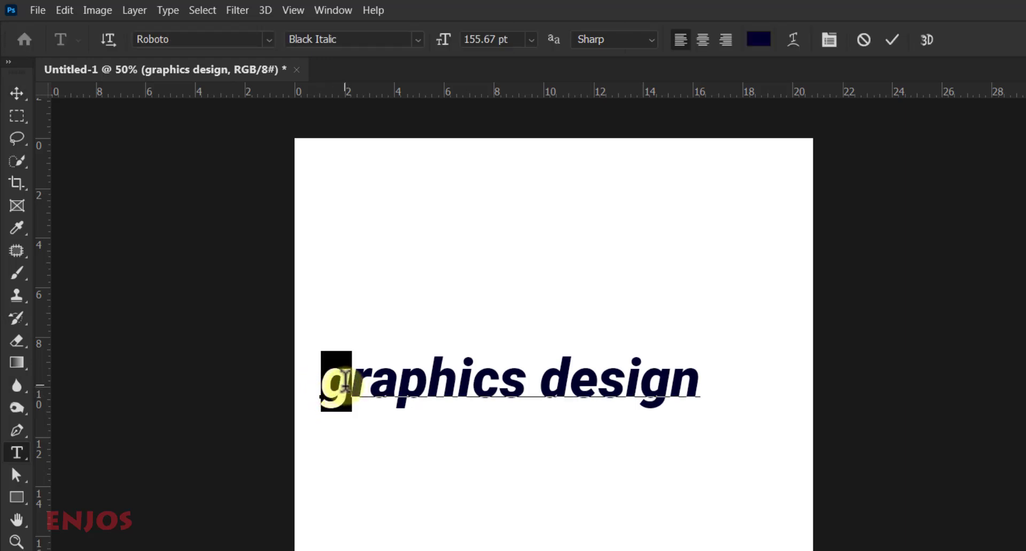
key("shift")
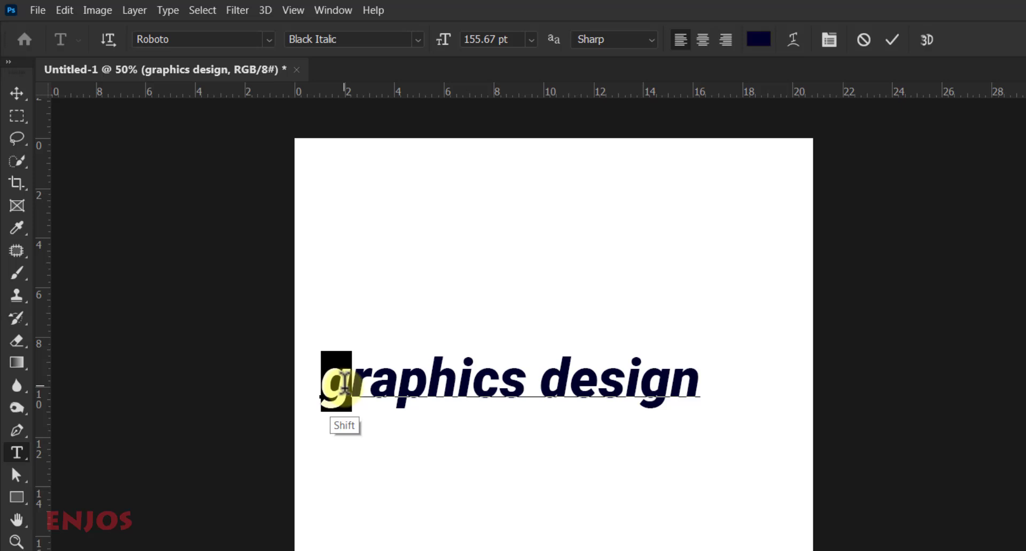
type("G")
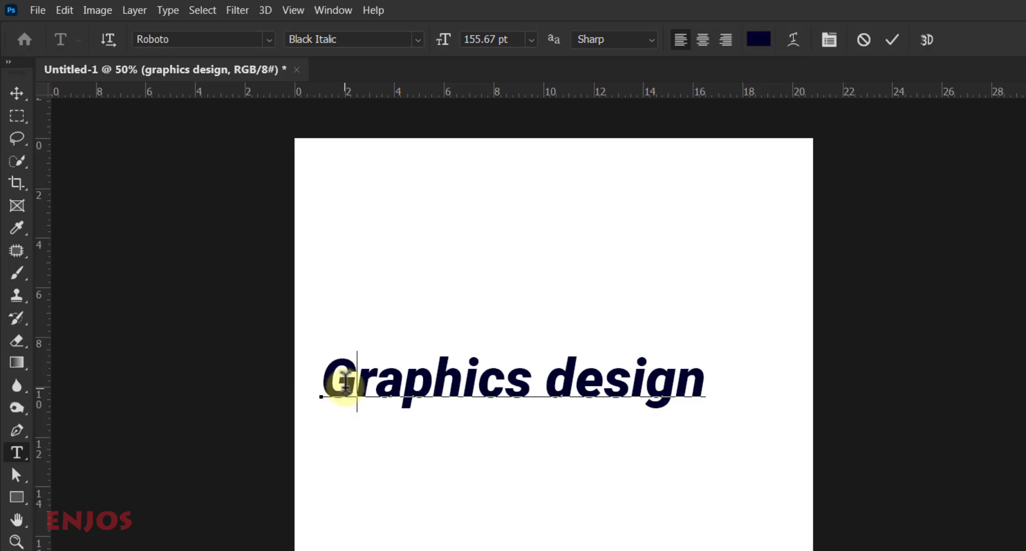
left_click_drag(543, 370, 575, 371)
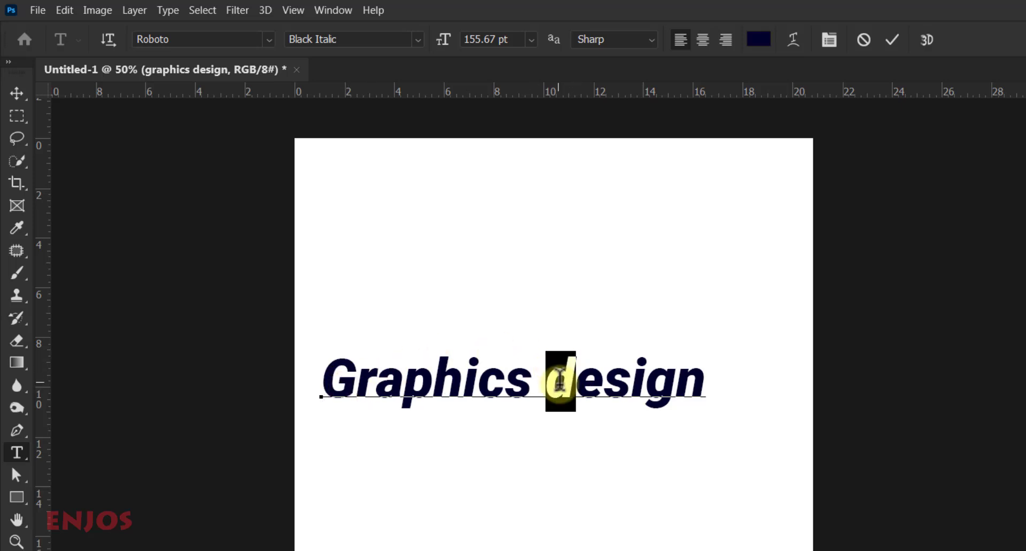
type("D")
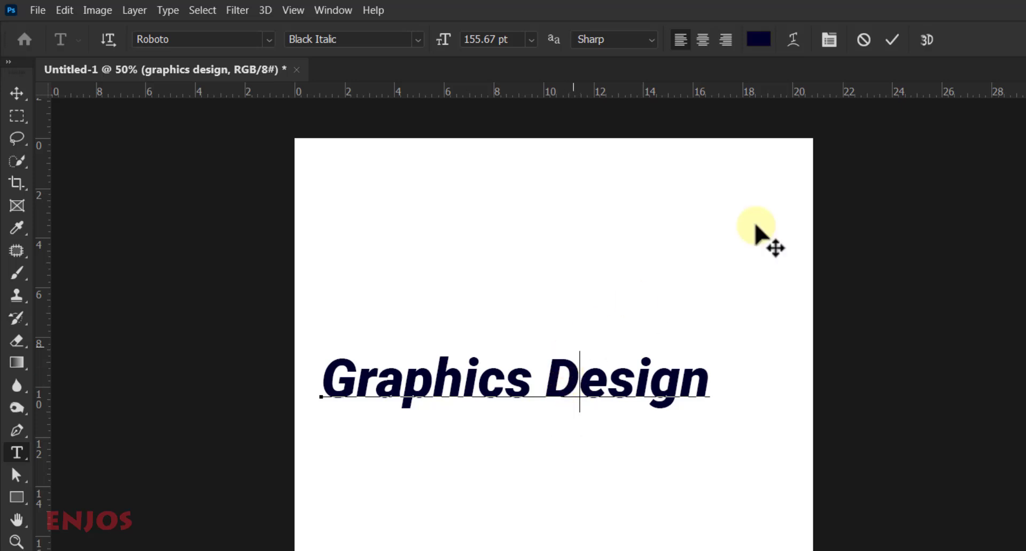
left_click(892, 40)
left_click(22, 89)
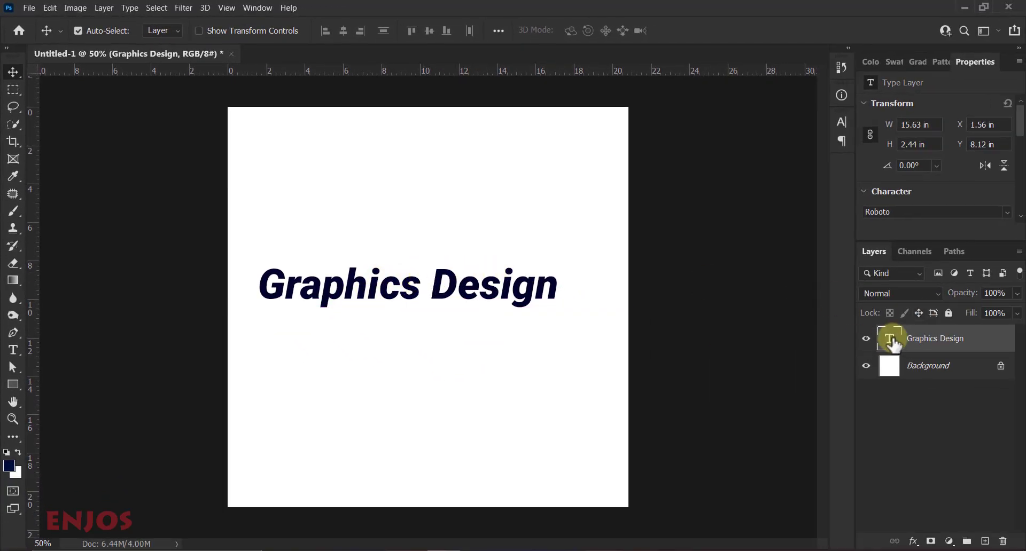
- Select all of the Graphics Design text for editing and open the character formatting settings
double_click(889, 344)
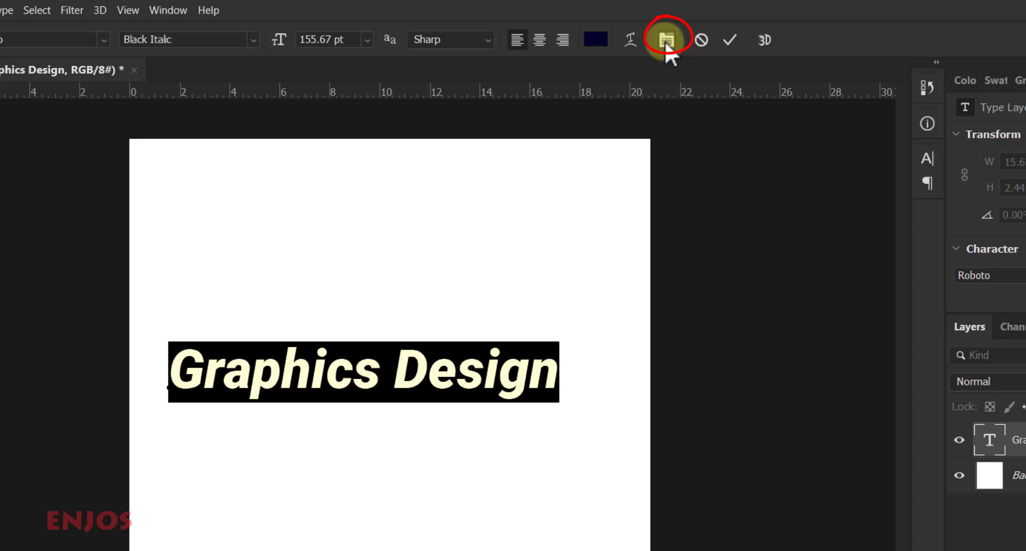
left_click(666, 39)
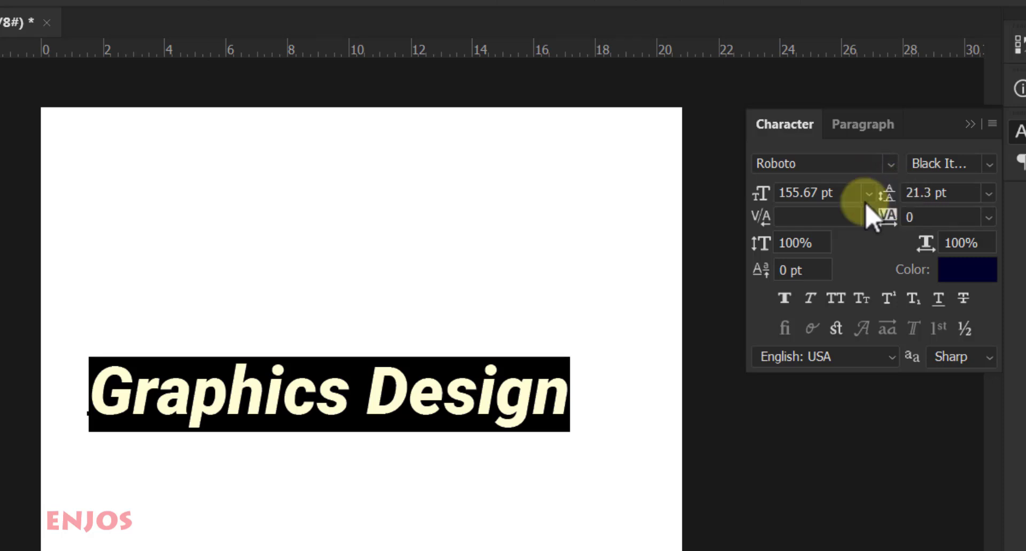
left_click(761, 194)
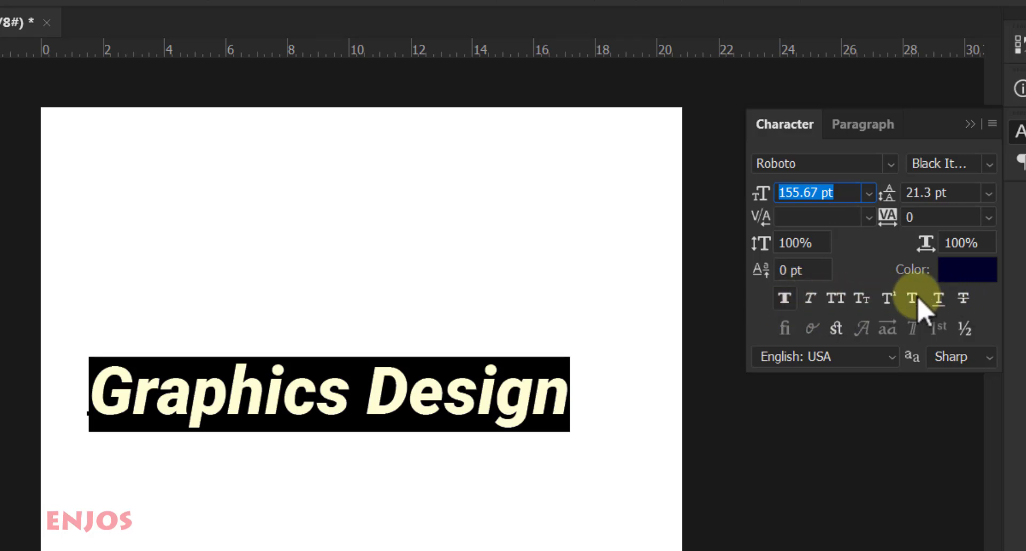
- Try All Caps, Faux Bold and Faux Italic on the selected text and turn all three off again
left_click(836, 299)
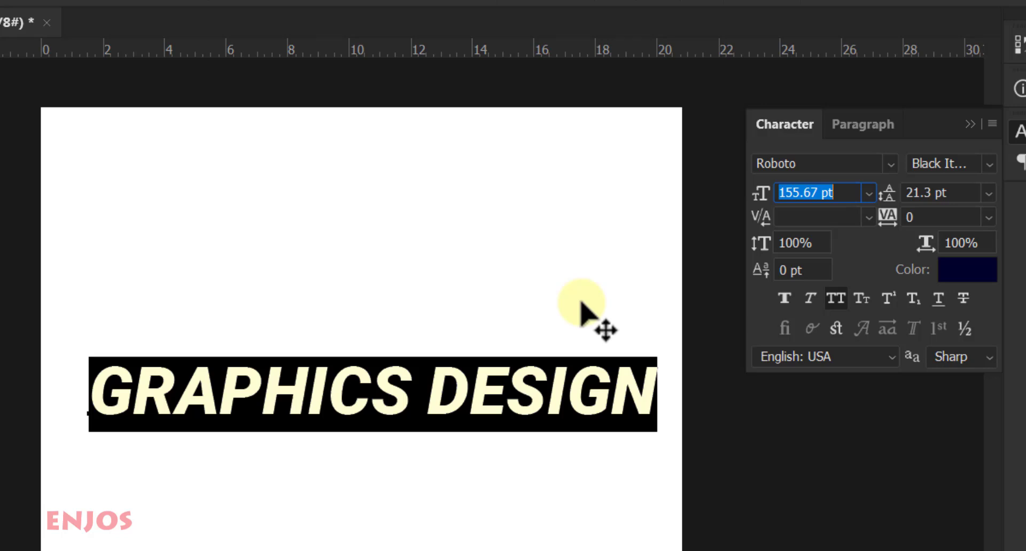
left_click(787, 302)
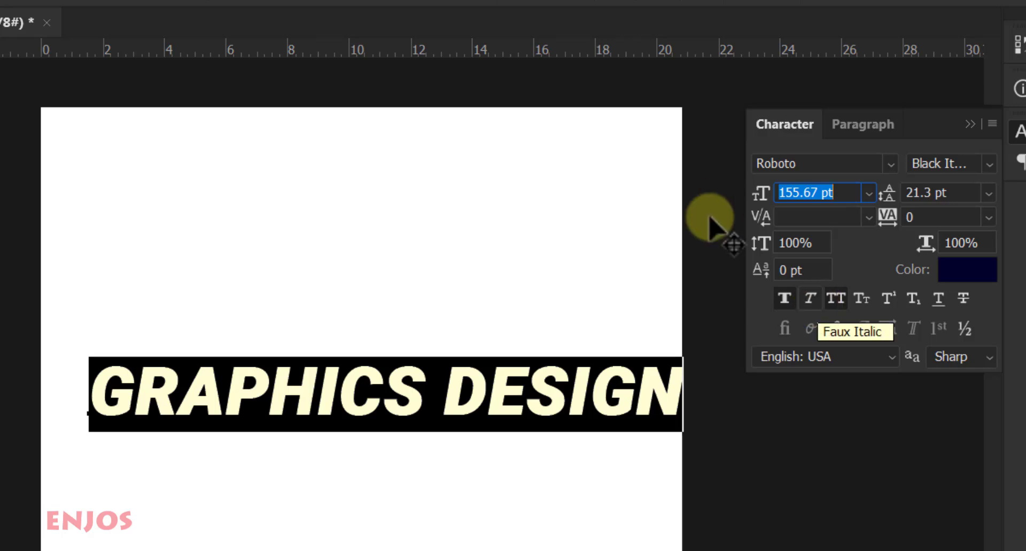
left_click(836, 301)
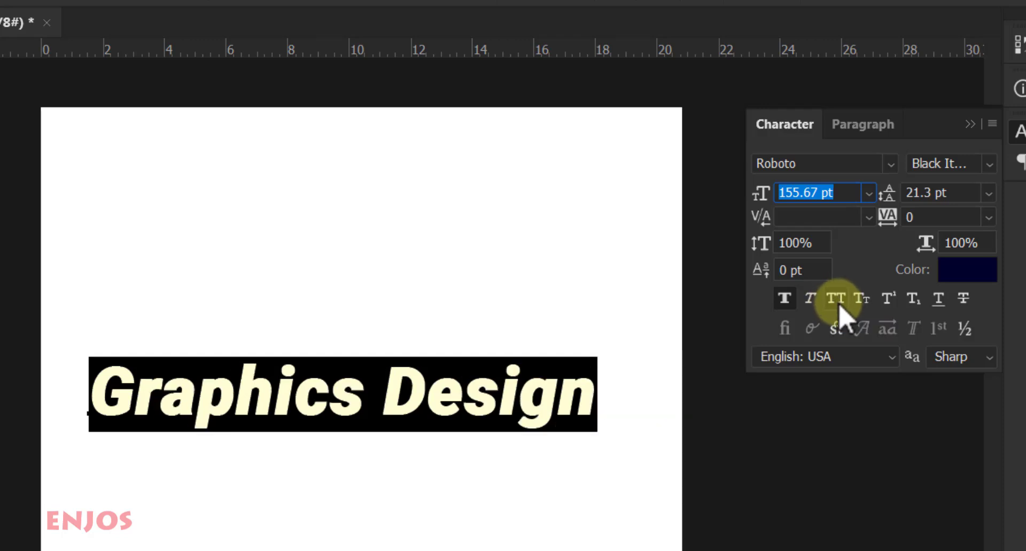
left_click(812, 299)
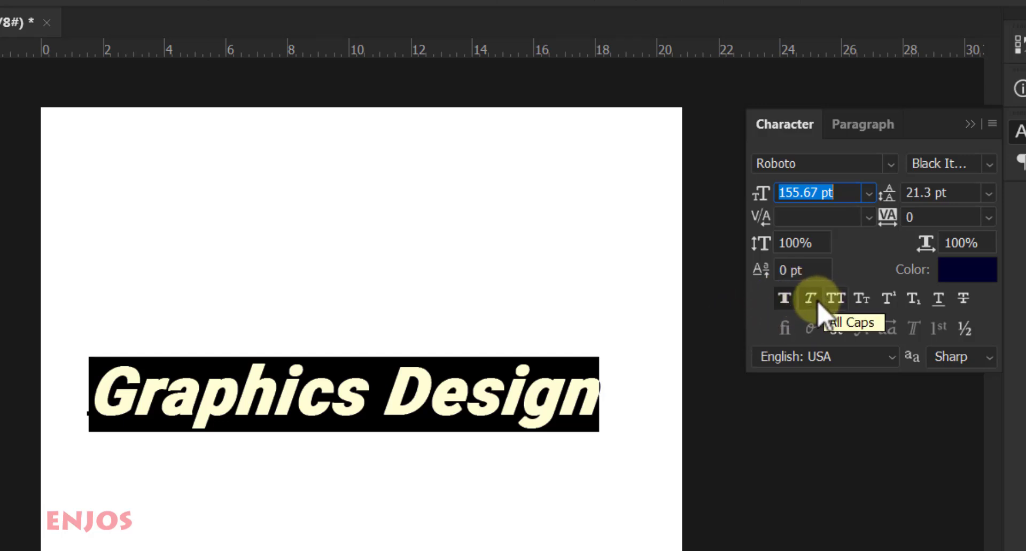
left_click(812, 300)
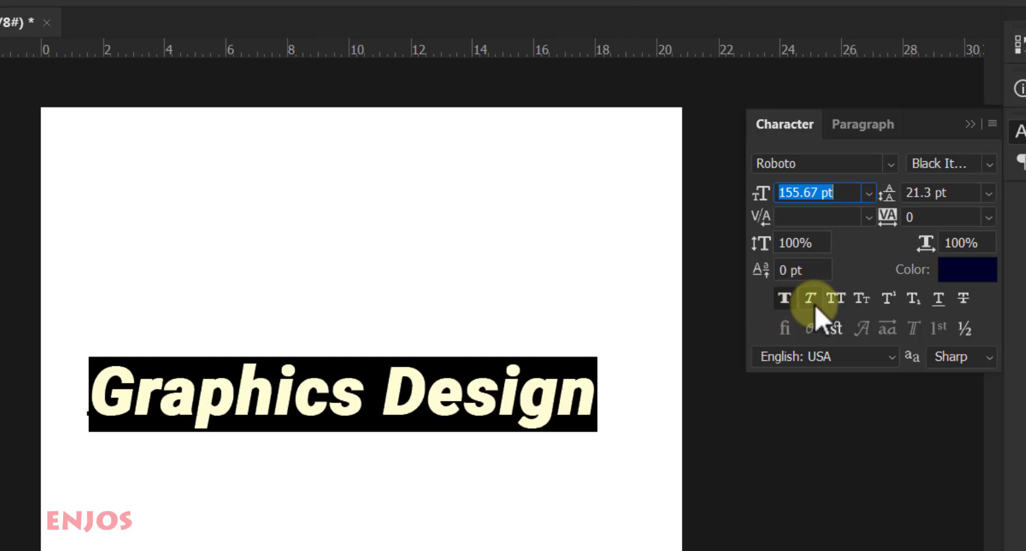
left_click(785, 302)
left_click(785, 302)
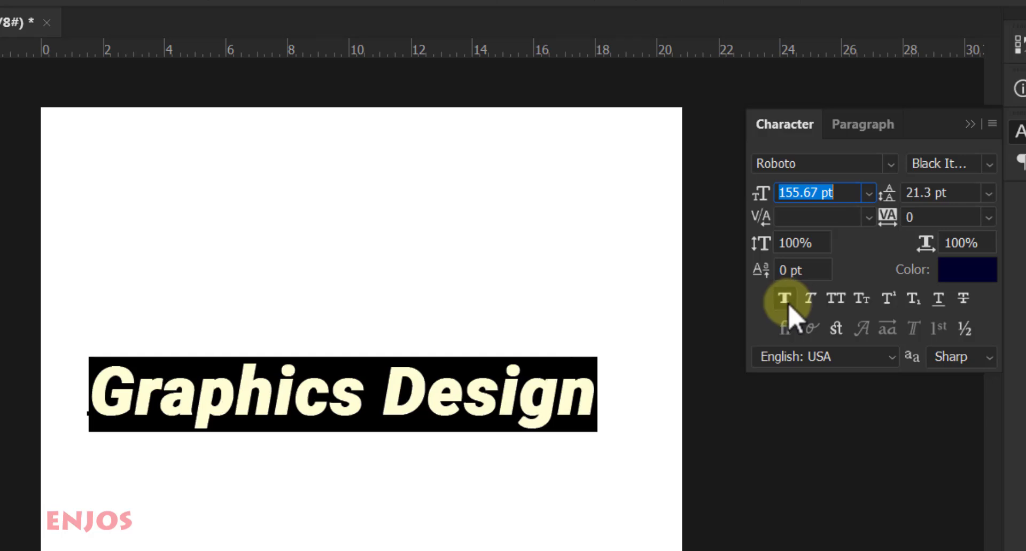
left_click(785, 302)
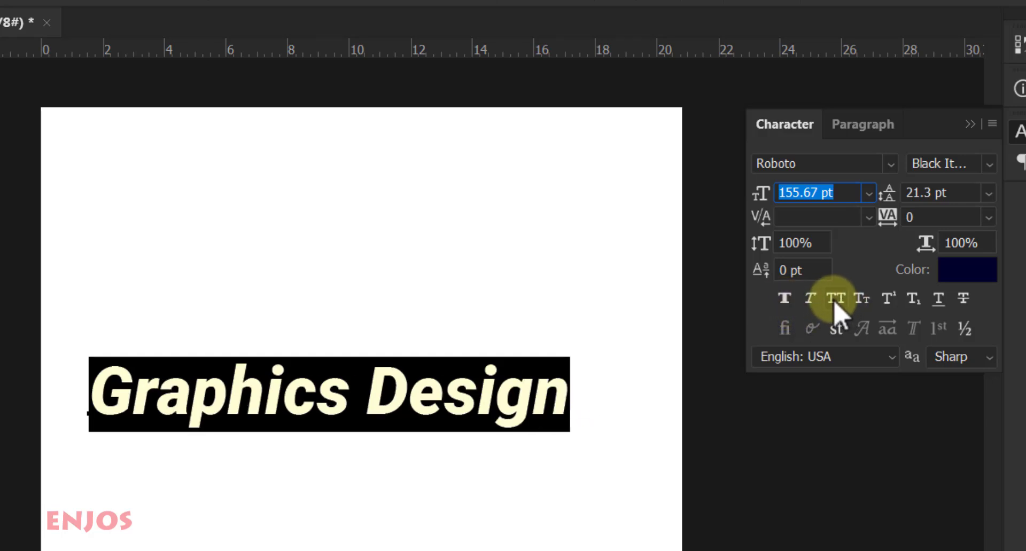
- Try Small Caps on the selected text and finish with only All Caps applied
left_click(861, 300)
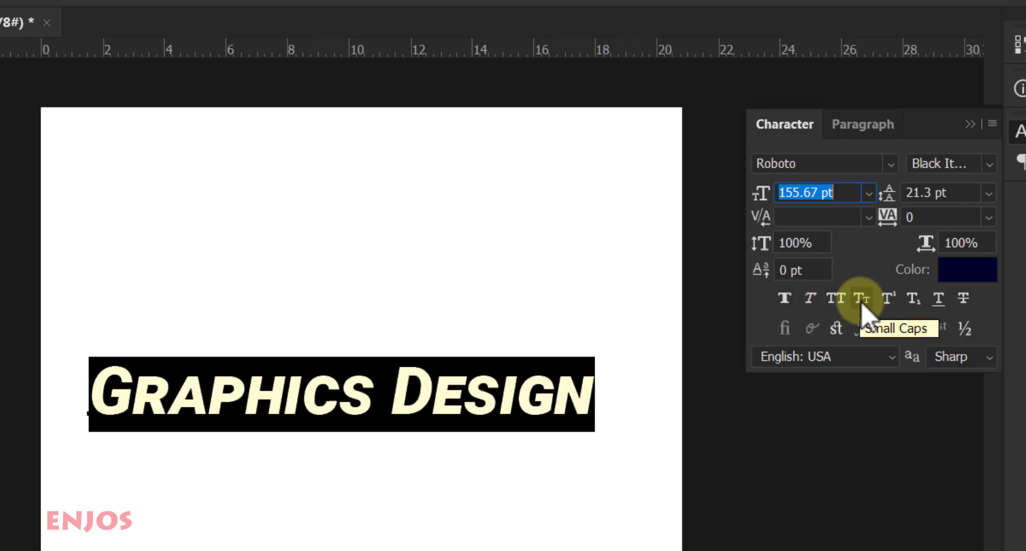
left_click(841, 301)
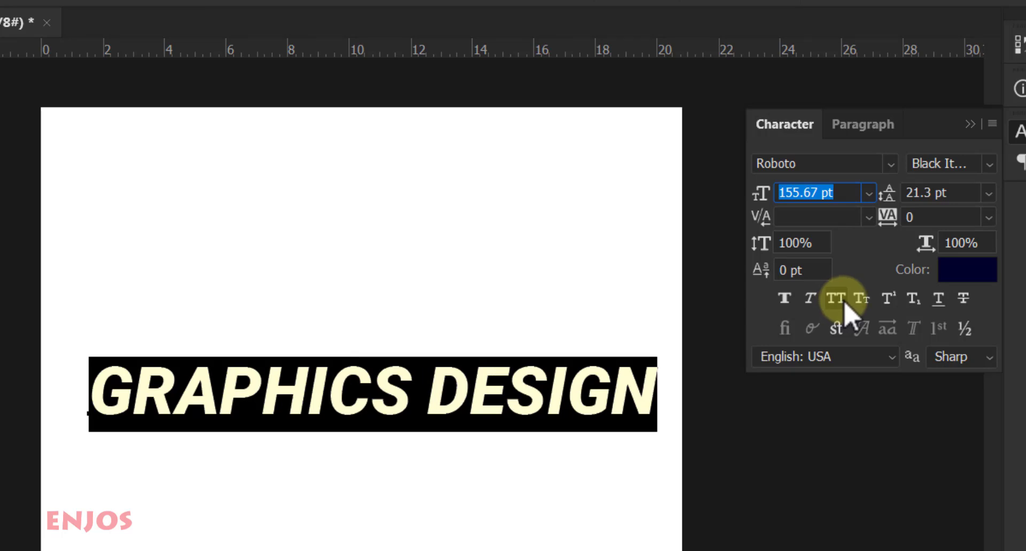
left_click(861, 300)
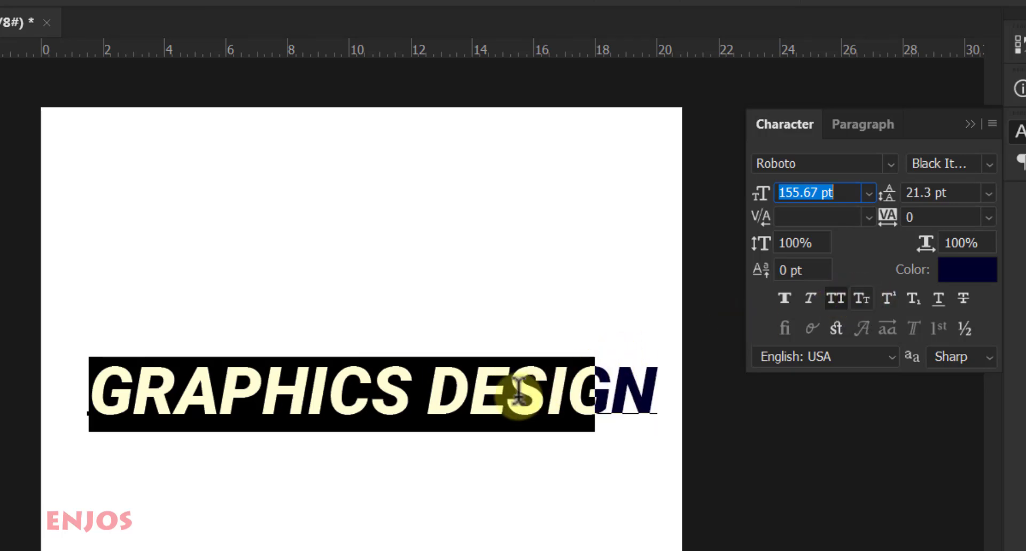
left_click(840, 303)
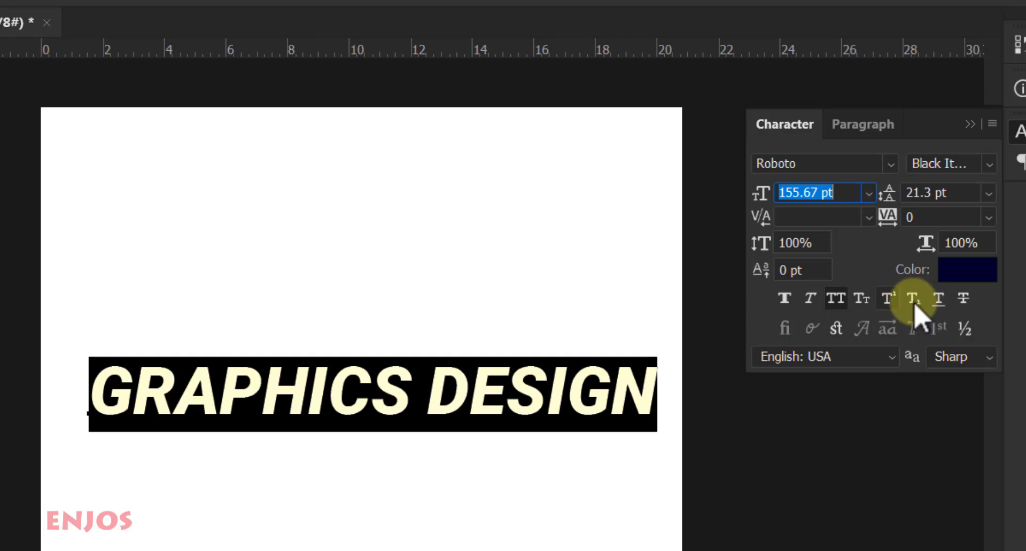
left_click(888, 300)
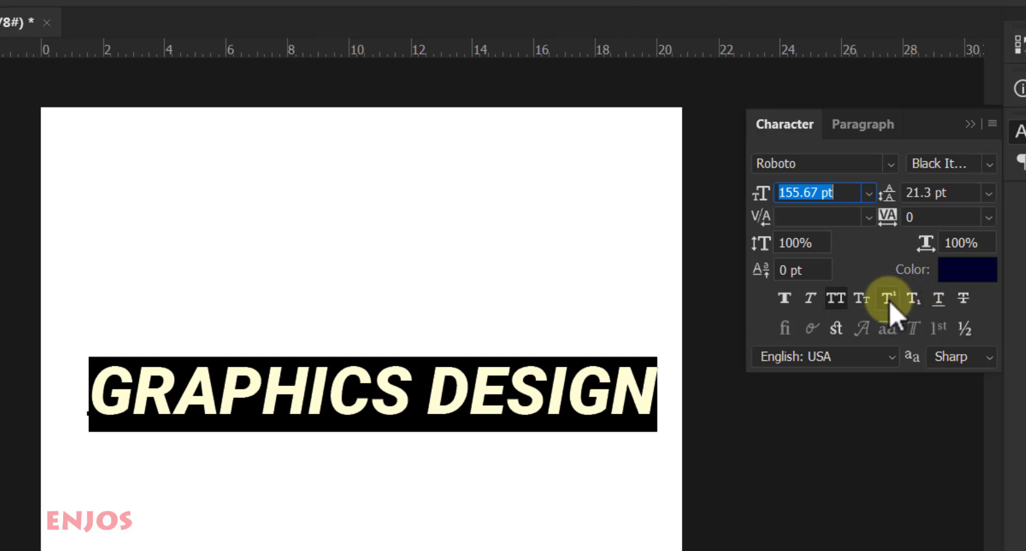
- Replace the entire text with "(A+B)"
key("BackSpace")
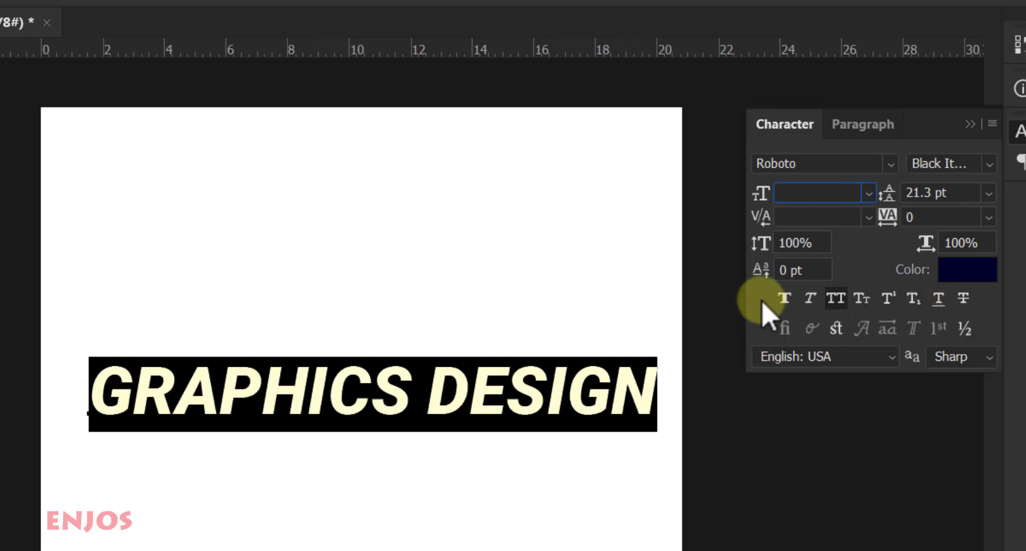
left_click(567, 398)
key("ctrl")
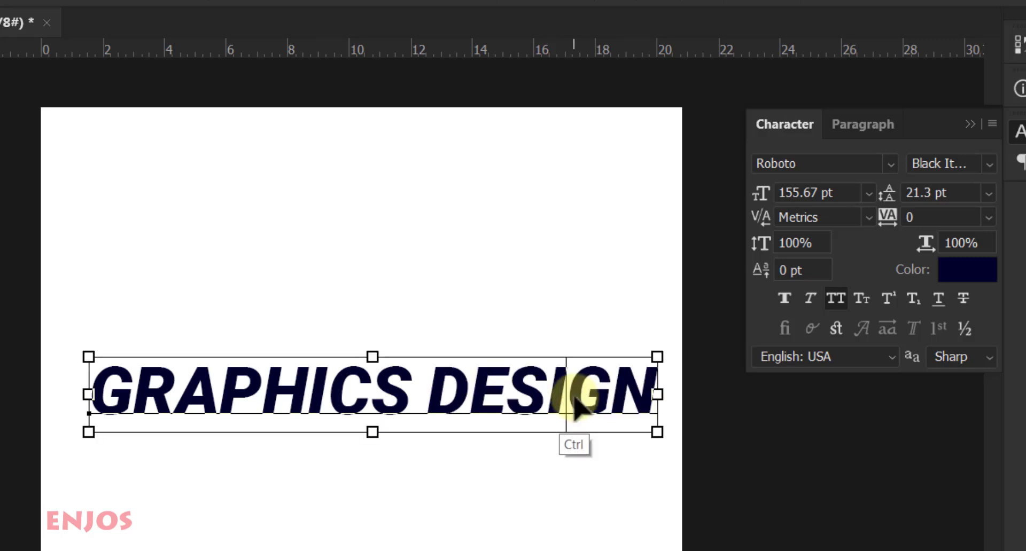
key("ctrl+a")
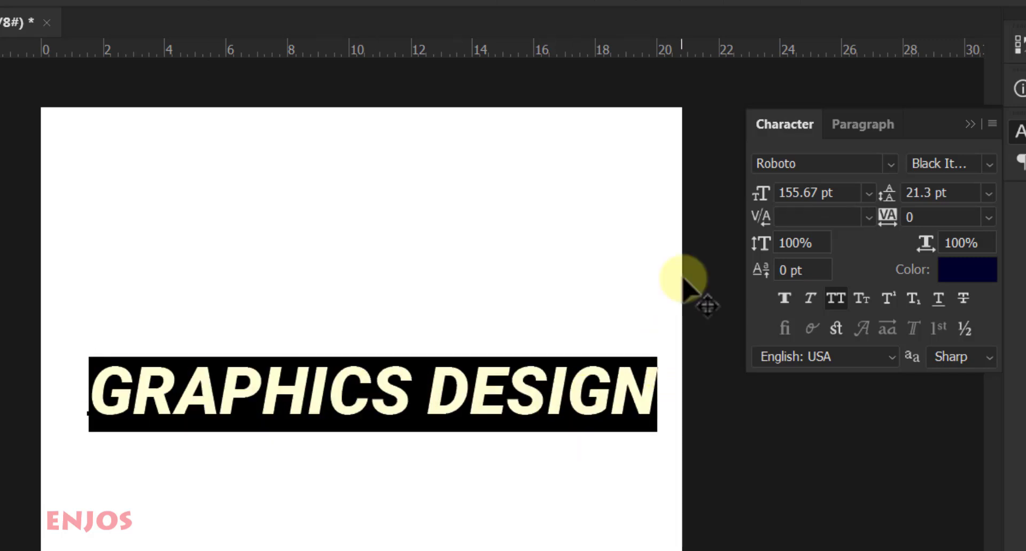
key("BackSpace")
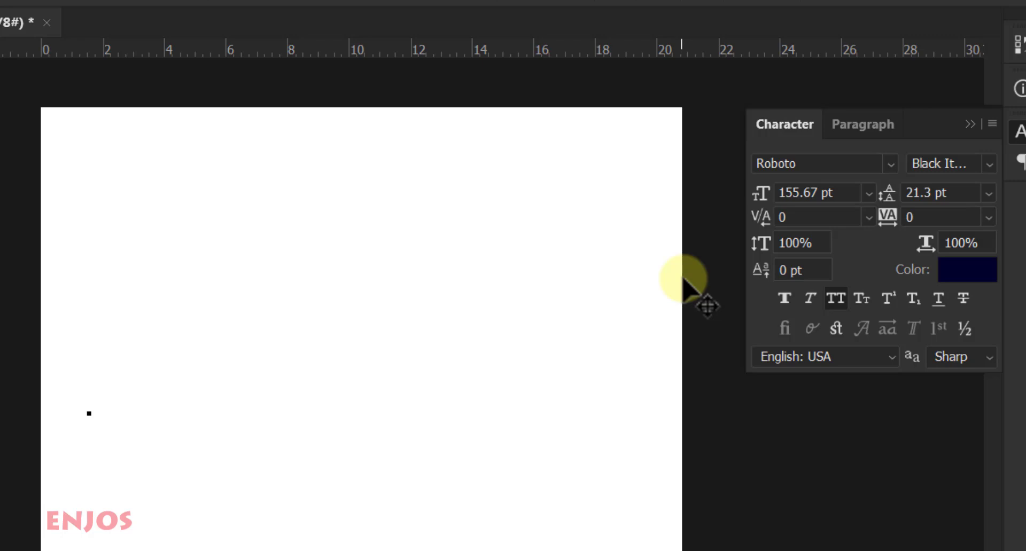
type("(")
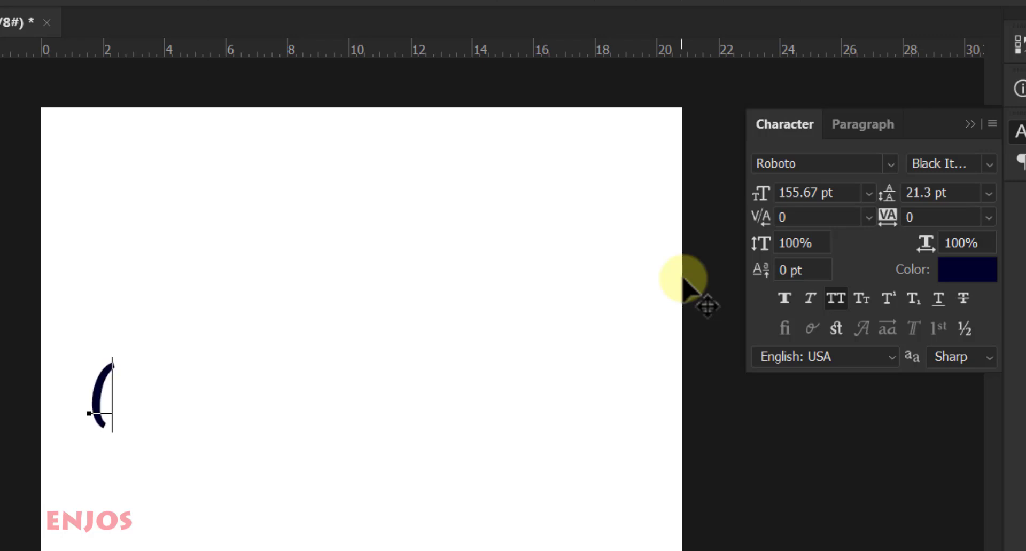
type("A+")
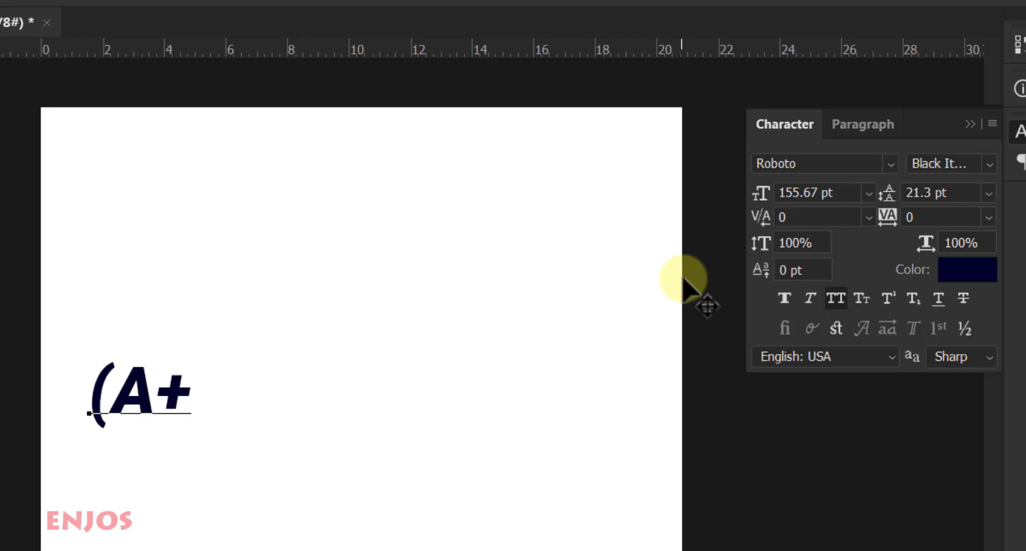
type("B")
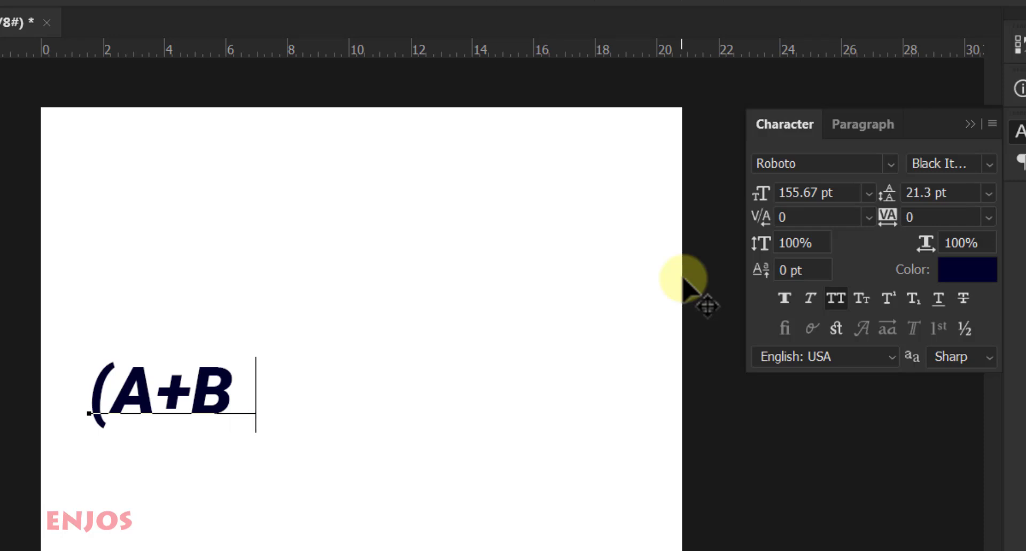
type(")")
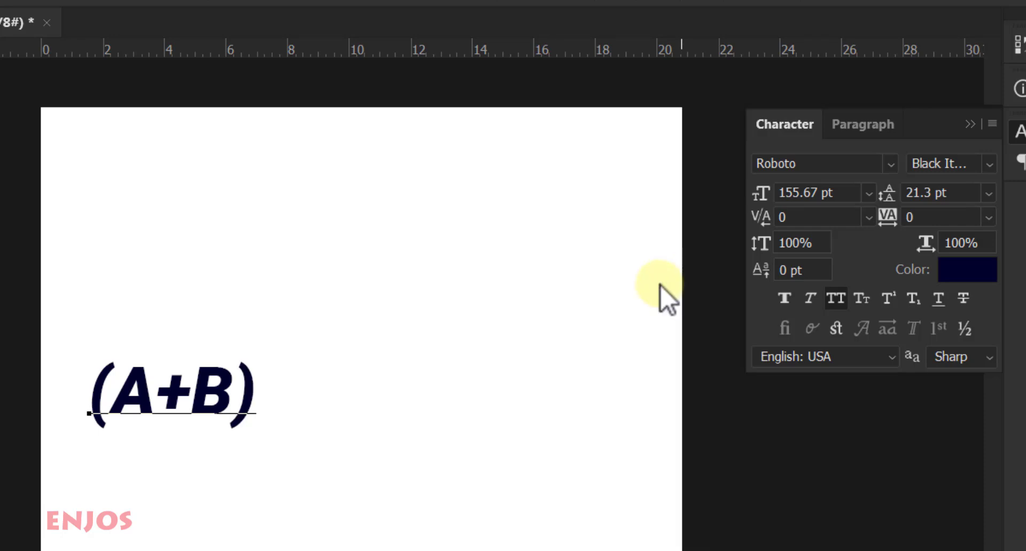
- Add a 2 after the closing parenthesis and format only that digit as Superscript
left_click(830, 305)
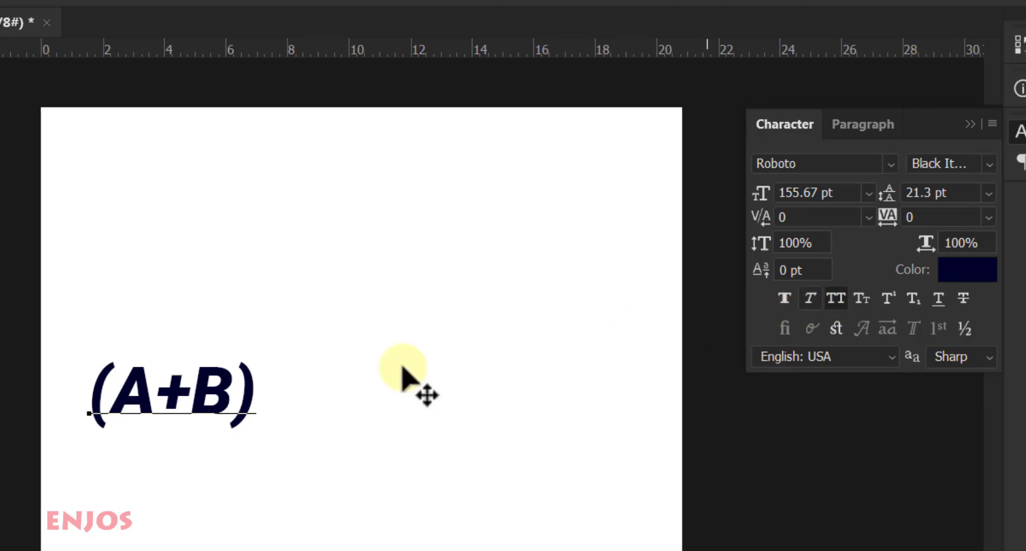
type("2")
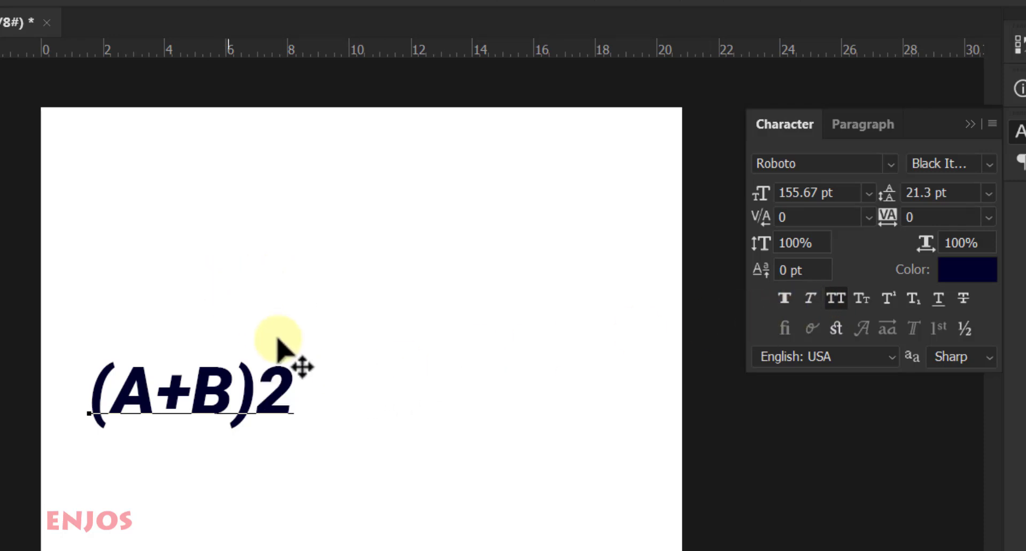
left_click_drag(261, 380, 307, 383)
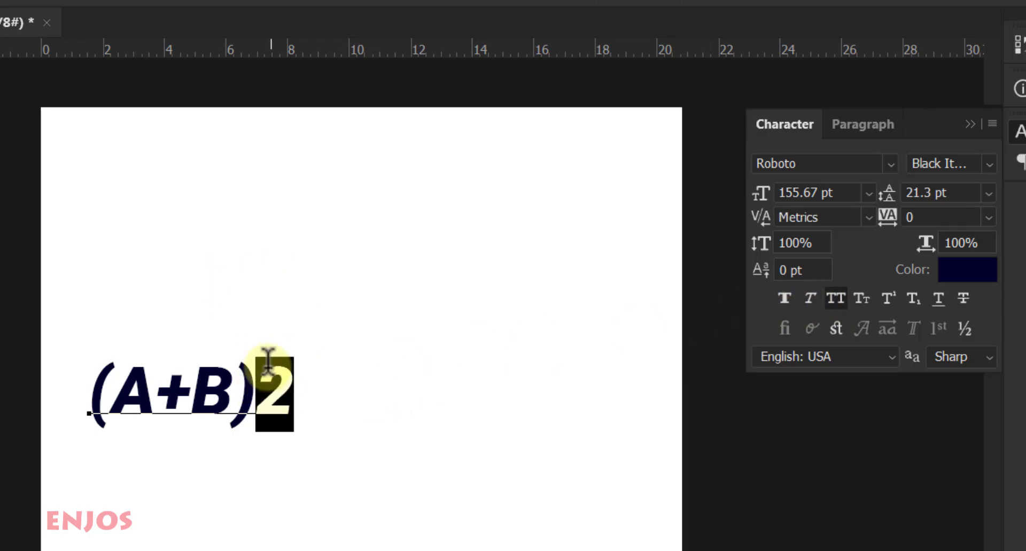
left_click(889, 304)
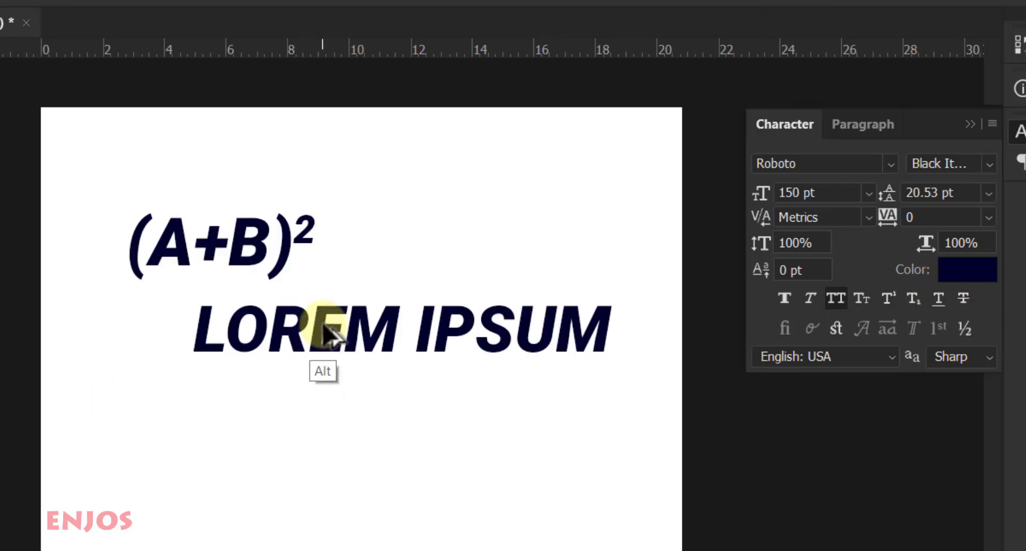
- Duplicate the LOREM IPSUM text onto a line below, and align the upper copy with the duplicate and underline it
left_click_drag(324, 332, 284, 444)
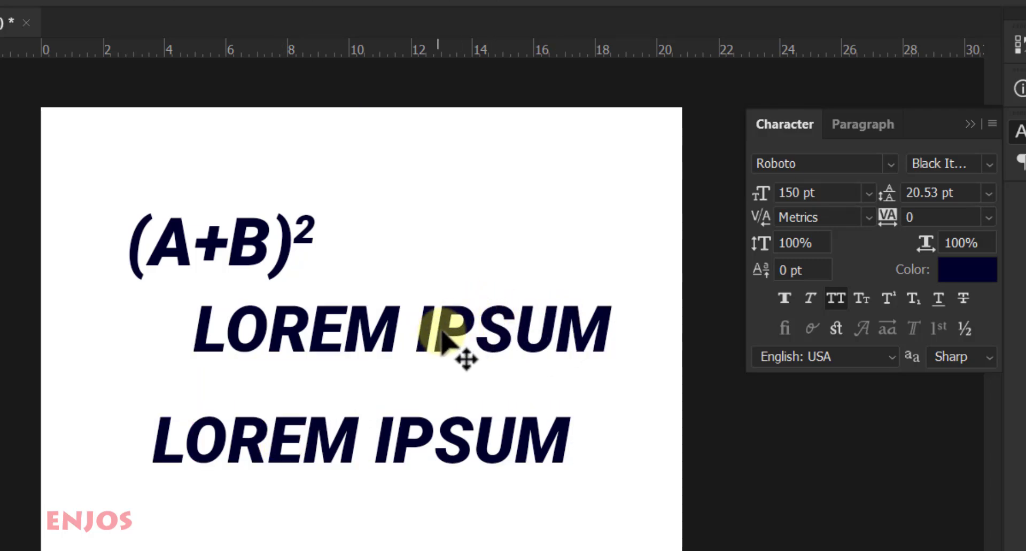
left_click_drag(436, 331, 411, 350)
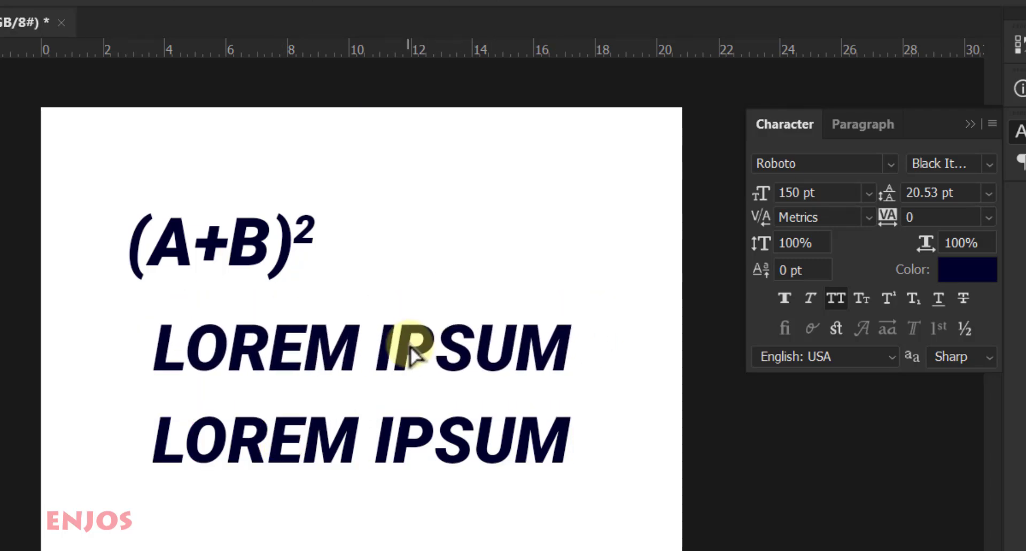
left_click(936, 304)
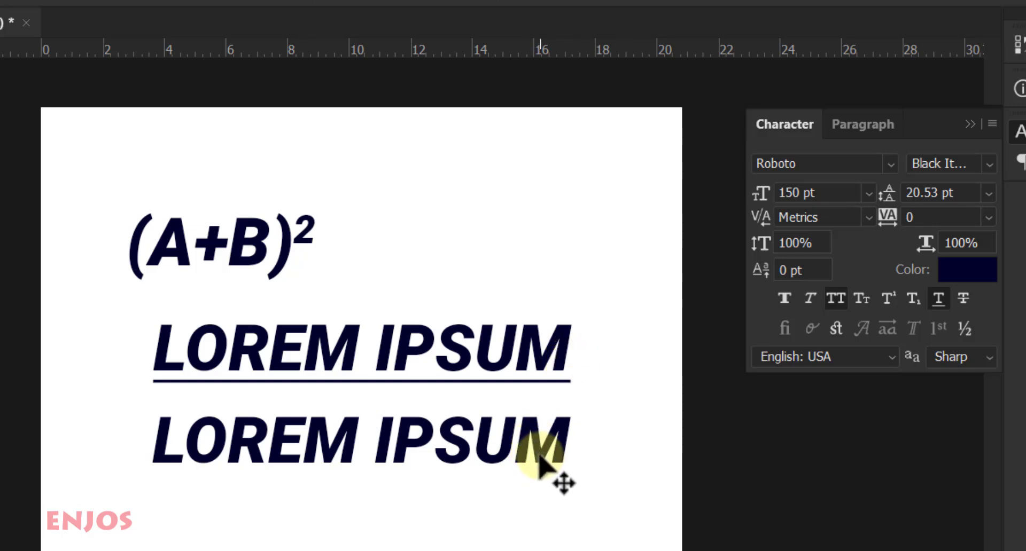
- Try Strikethrough on the lower LOREM IPSUM text and turn off both Strikethrough and All Caps
left_click(963, 300)
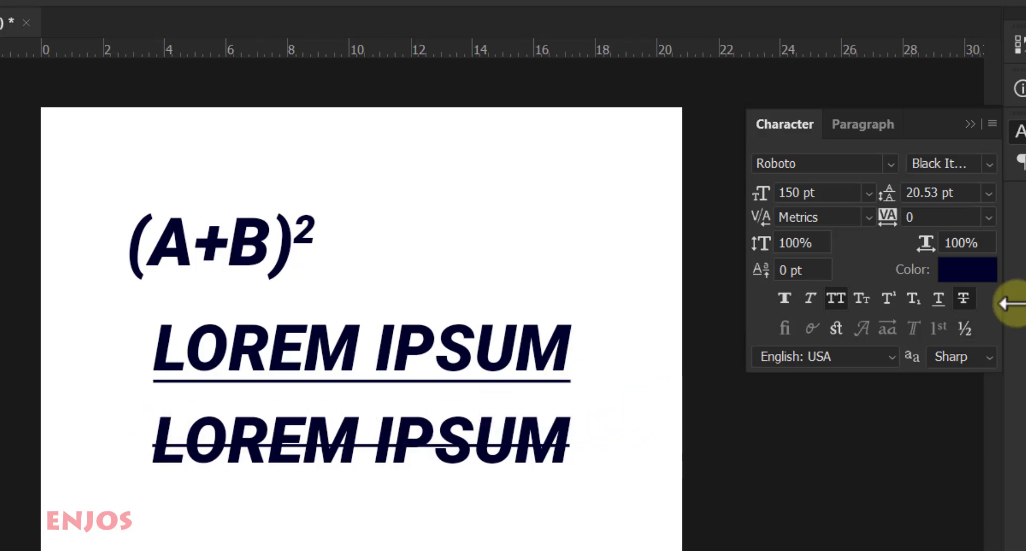
left_click(965, 301)
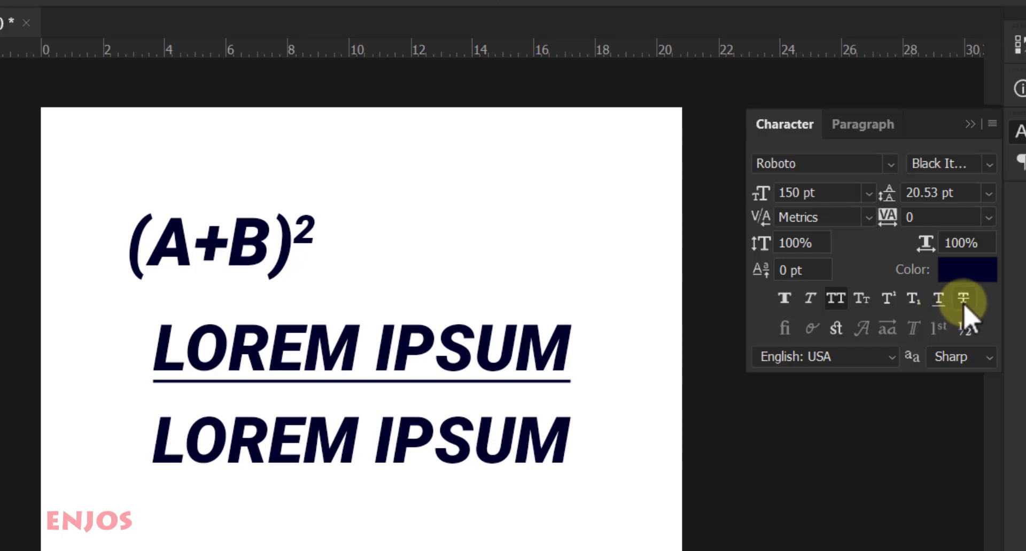
left_click(836, 299)
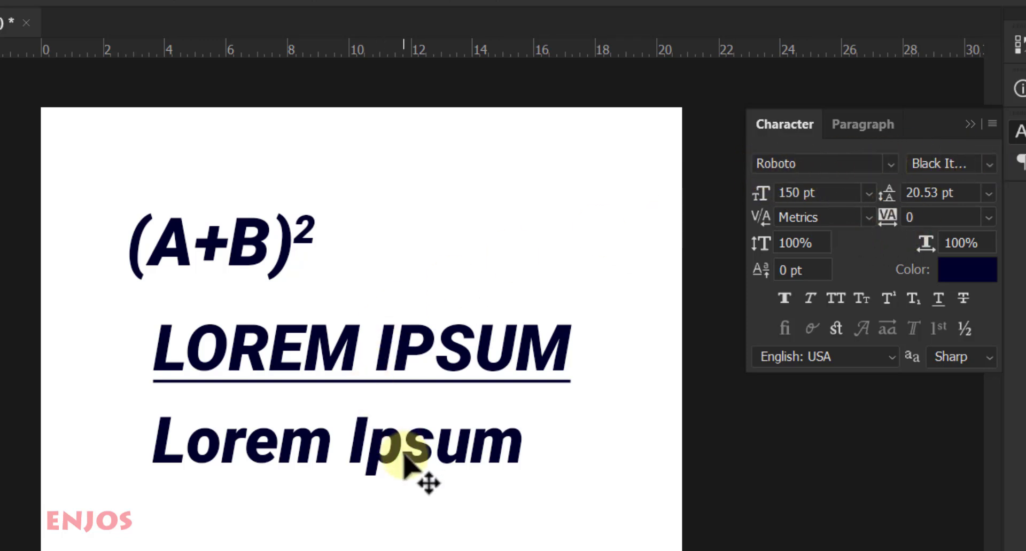
- Move the lower Lorem Ipsum text slightly down and to the left on the canvas
left_click_drag(396, 458, 341, 447)
left_click_drag(316, 494, 360, 462)
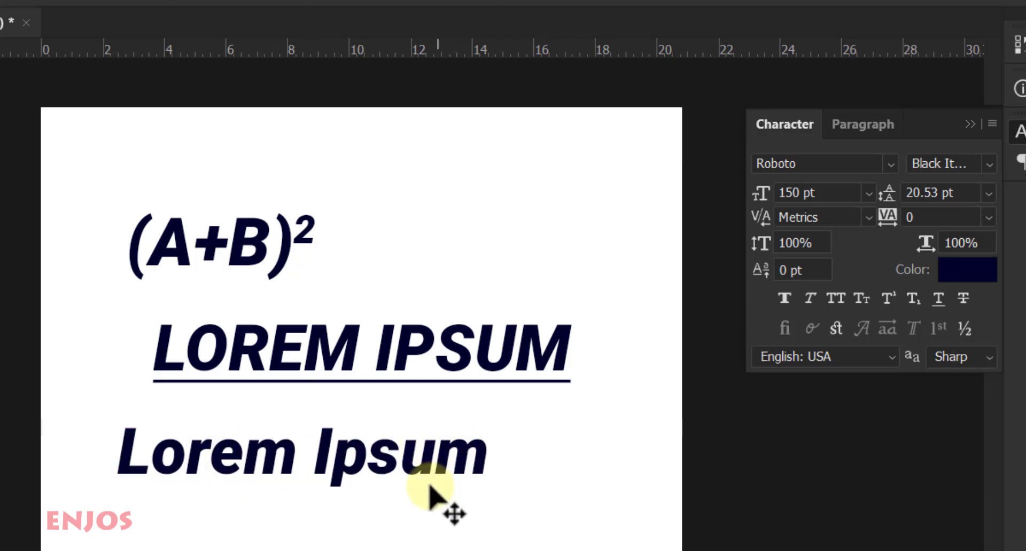
mouse_move(431, 484)
left_mouse_down()
mouse_move(428, 467)
mouse_move(438, 470)
left_mouse_up()
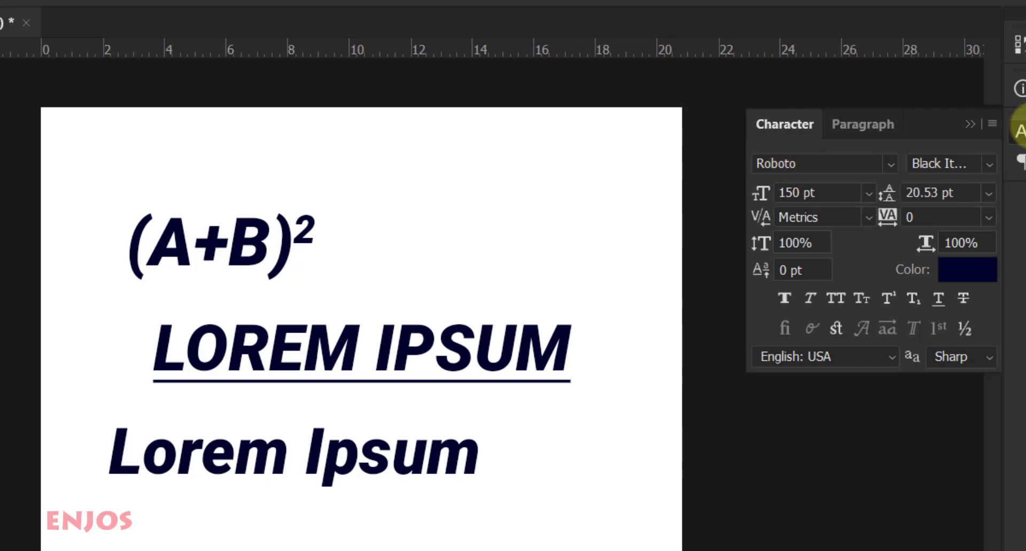
- Try other fonts on the lower Lorem Ipsum text, including AFL Font nonmetric BT and Abadi MT Condensed Extra Bold, and check the latter's styles
left_click(888, 166)
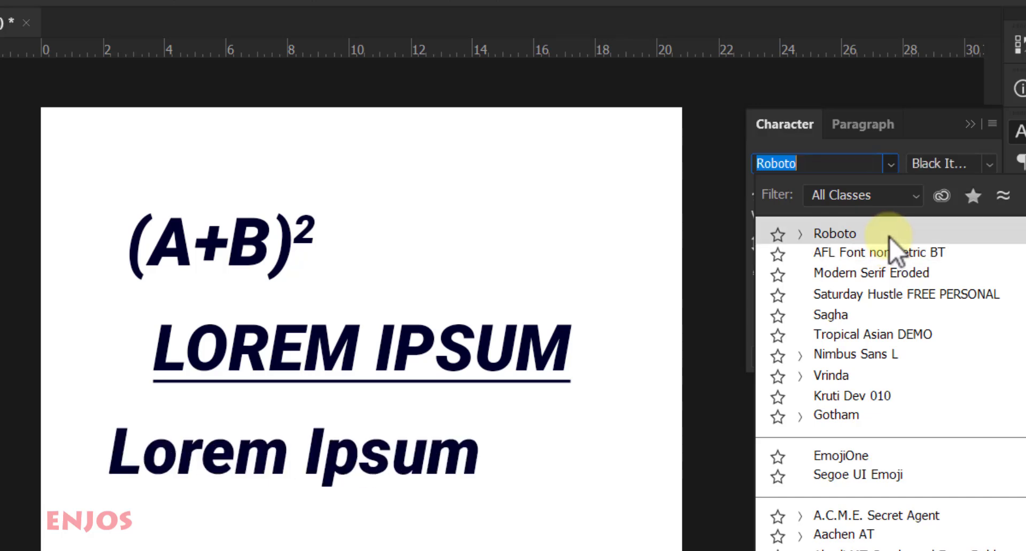
left_click(895, 260)
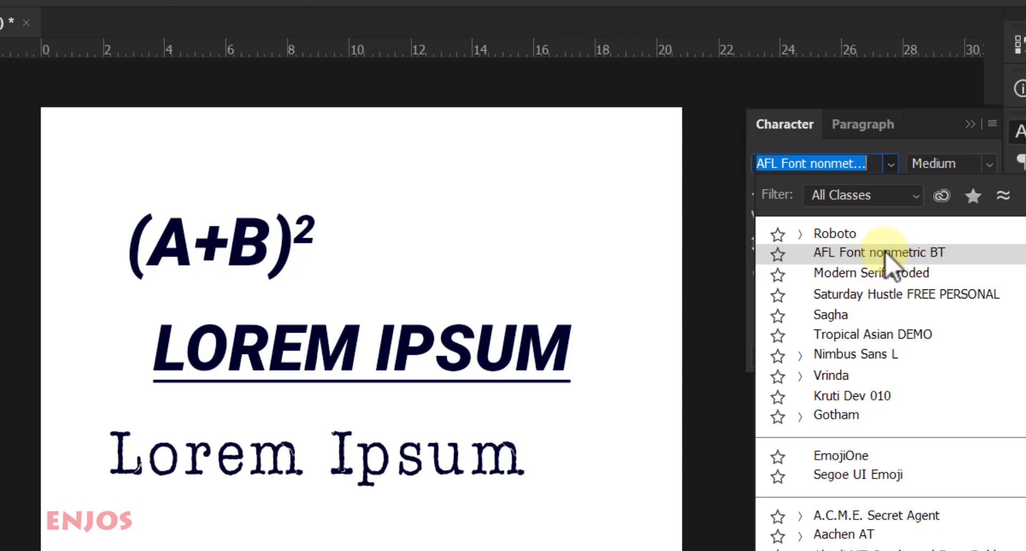
left_click(880, 271)
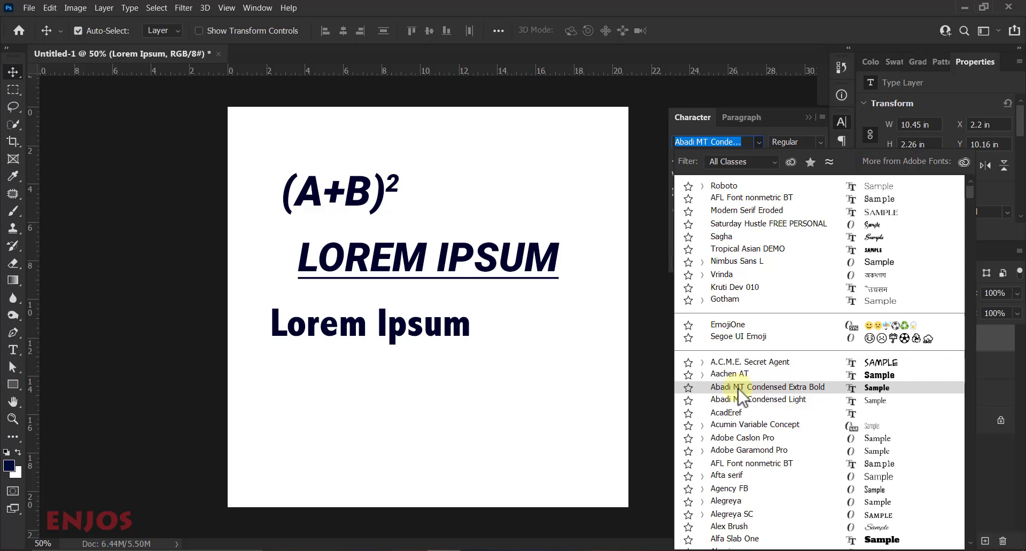
left_click(747, 389)
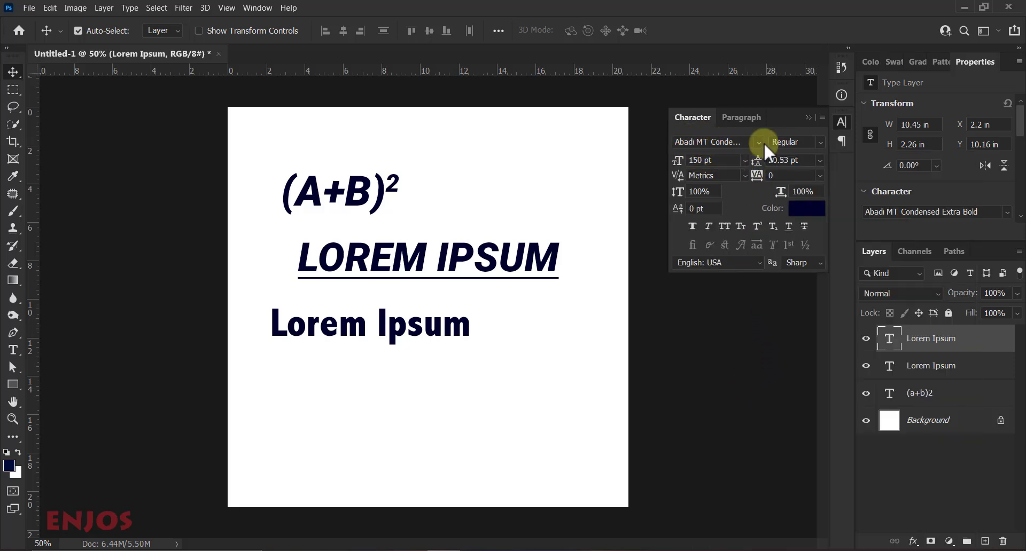
left_click(821, 143)
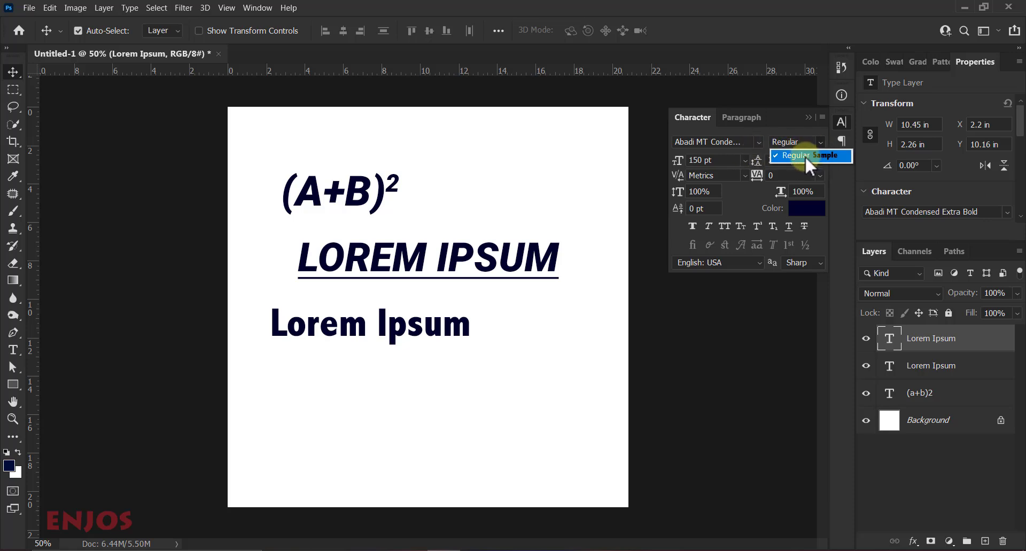
- Set the lower Lorem Ipsum text's font to Roboto with the Bold style
left_click(758, 142)
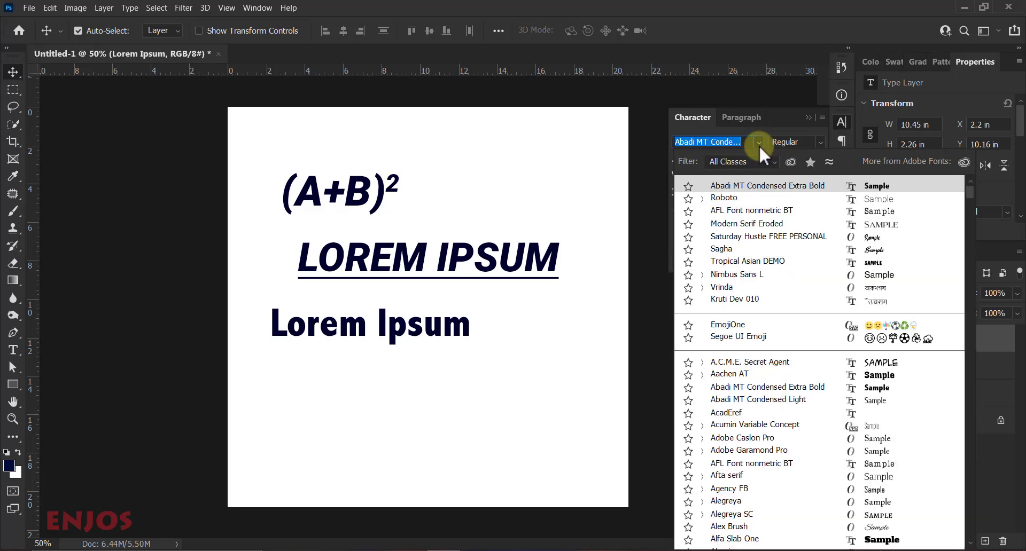
left_click(732, 197)
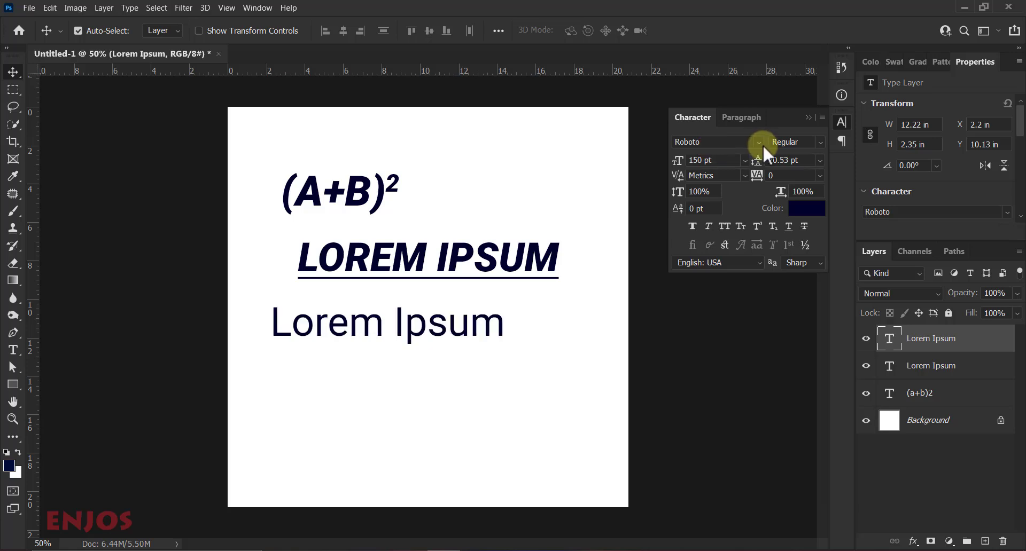
left_click(818, 142)
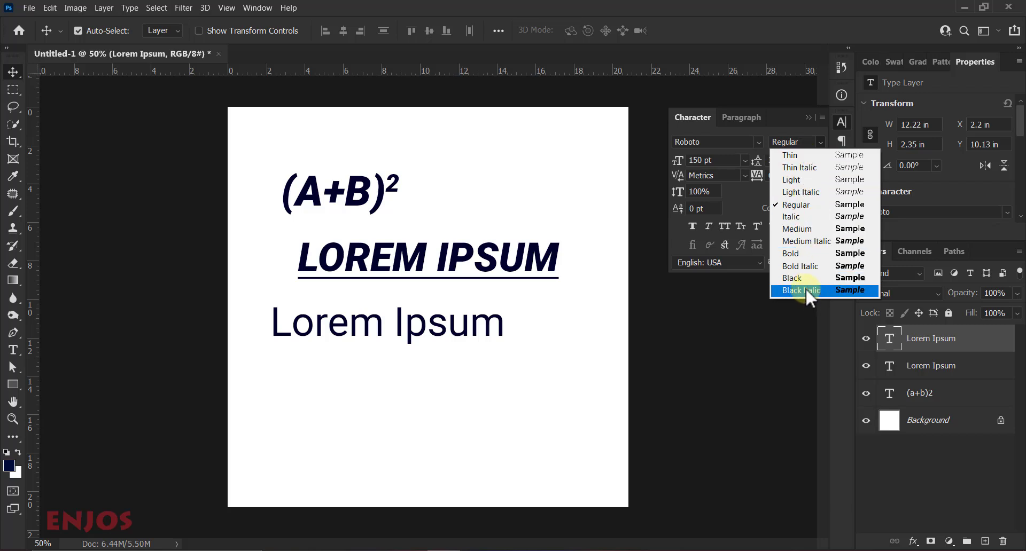
left_click(801, 254)
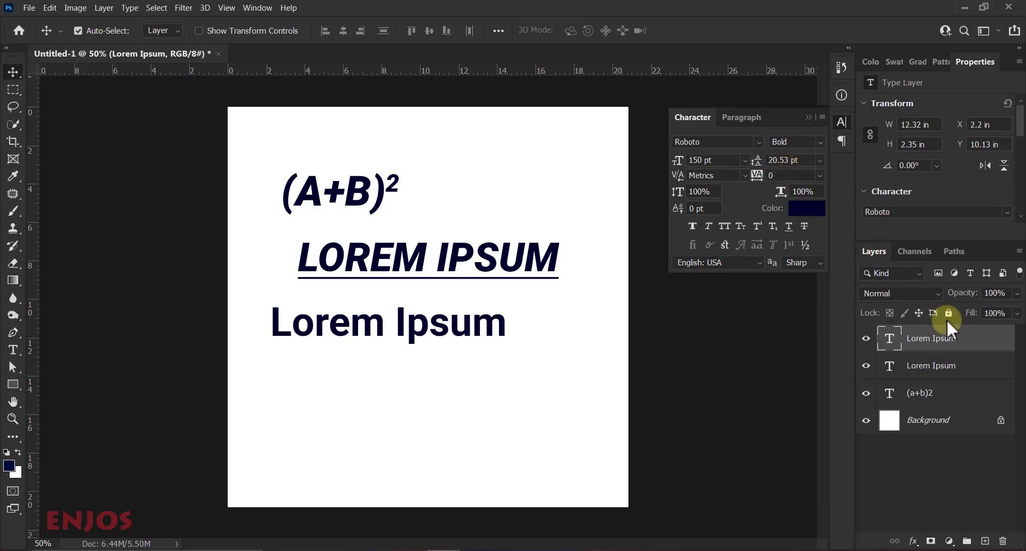
- Select all of the lower Lorem Ipsum text, try the Black Italic style, and set the style to Italic
double_click(889, 342)
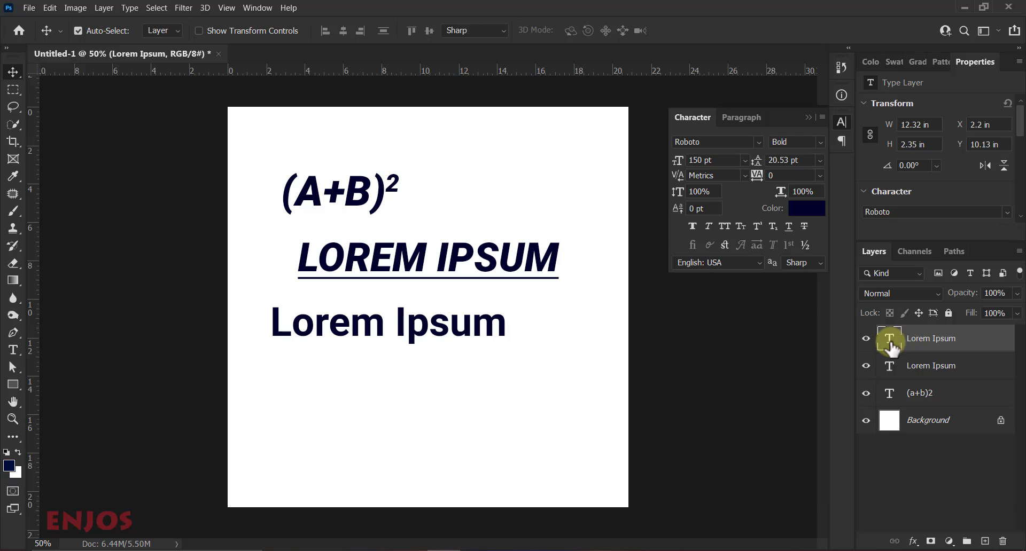
left_click(808, 145)
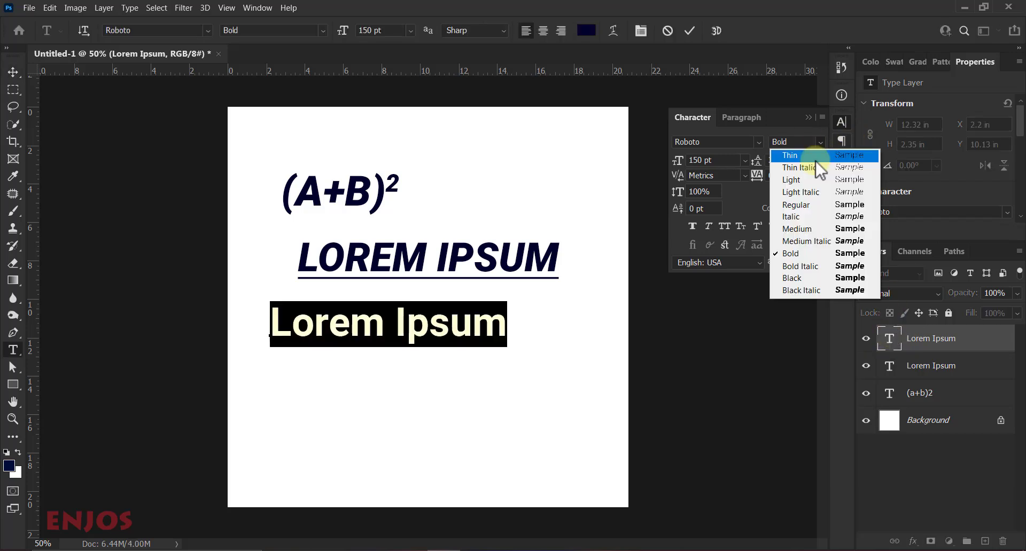
left_click(819, 291)
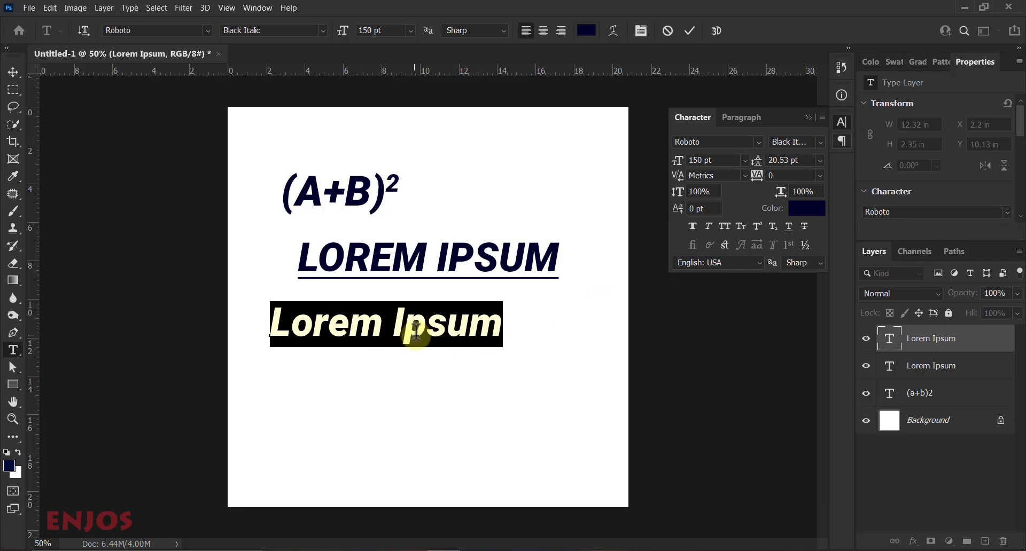
left_click(821, 142)
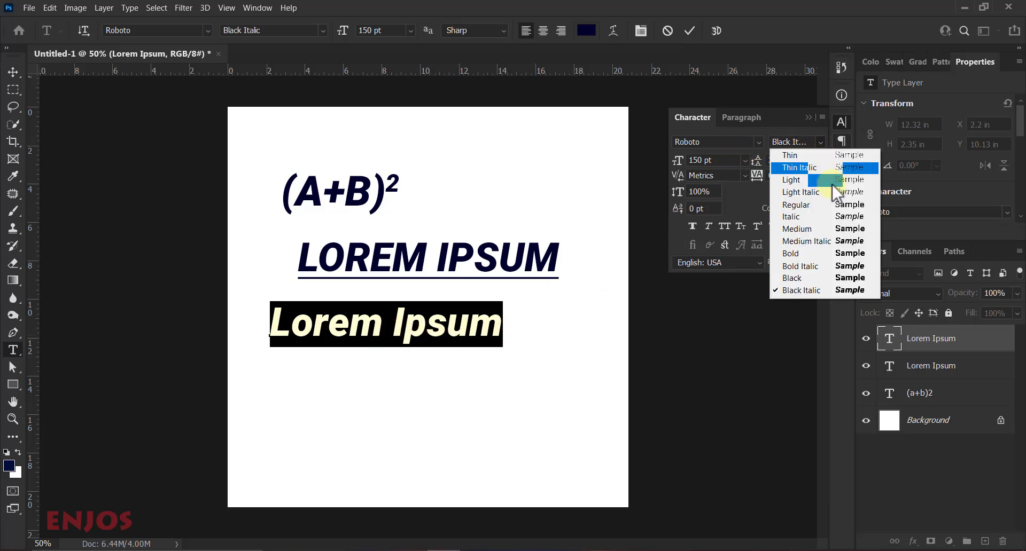
left_click(802, 218)
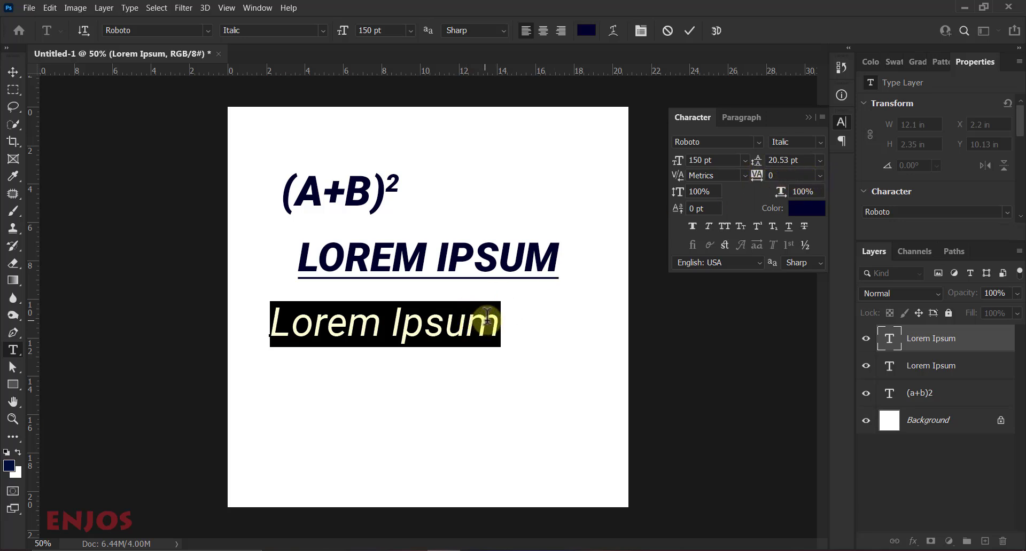
- Try tracking values of 100, -50 and -100 on the selected Lorem Ipsum text
left_click(819, 177)
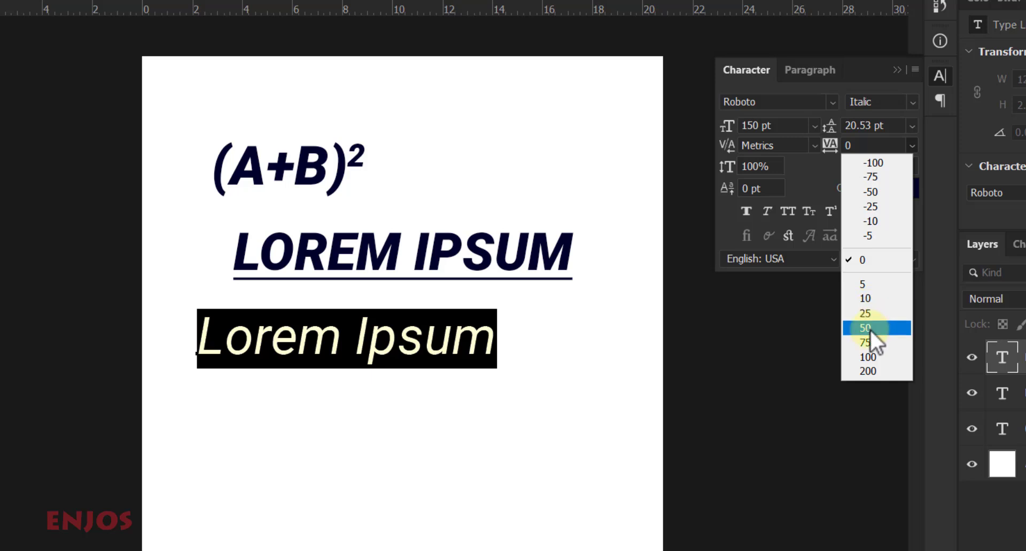
left_click(873, 356)
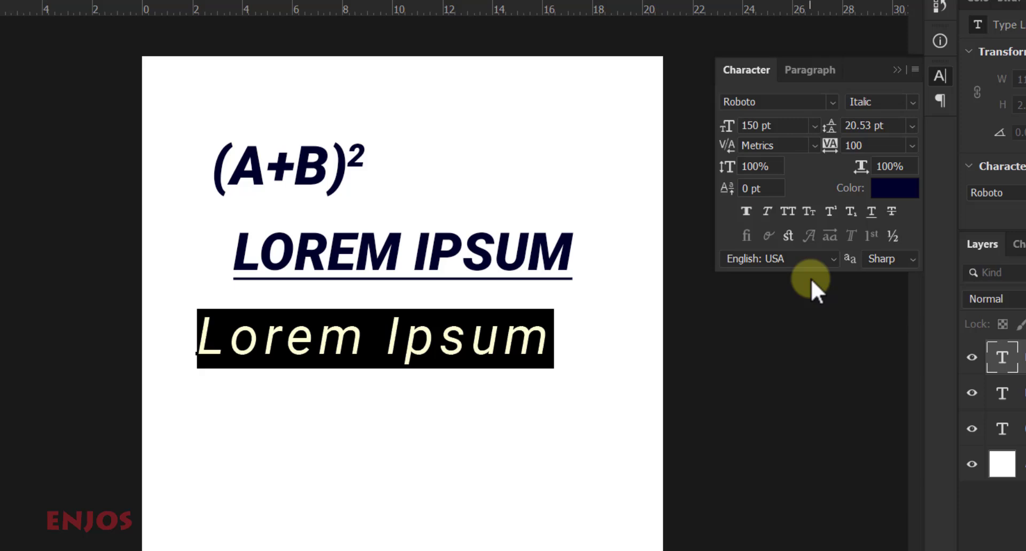
left_click(911, 146)
left_click(879, 192)
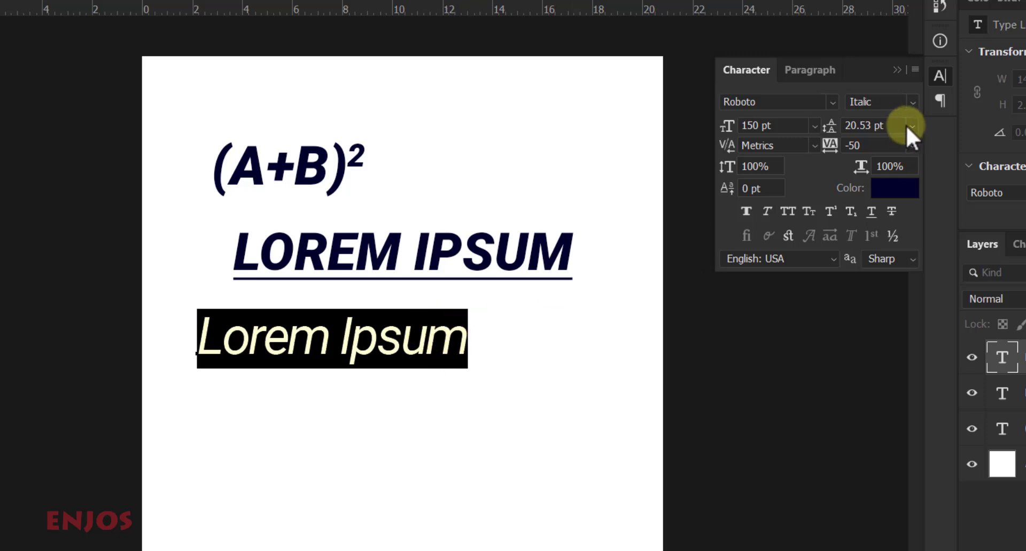
left_click(912, 145)
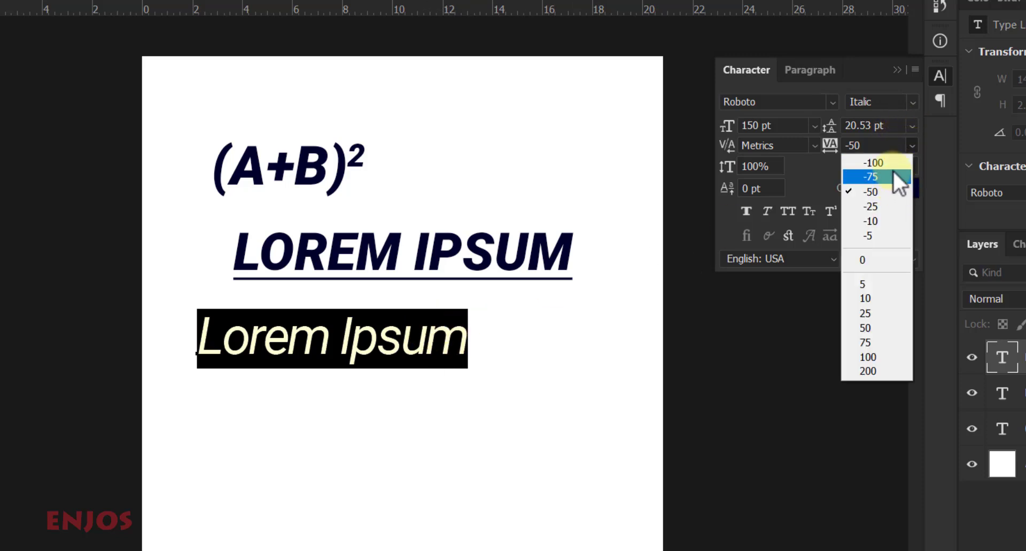
left_click(893, 163)
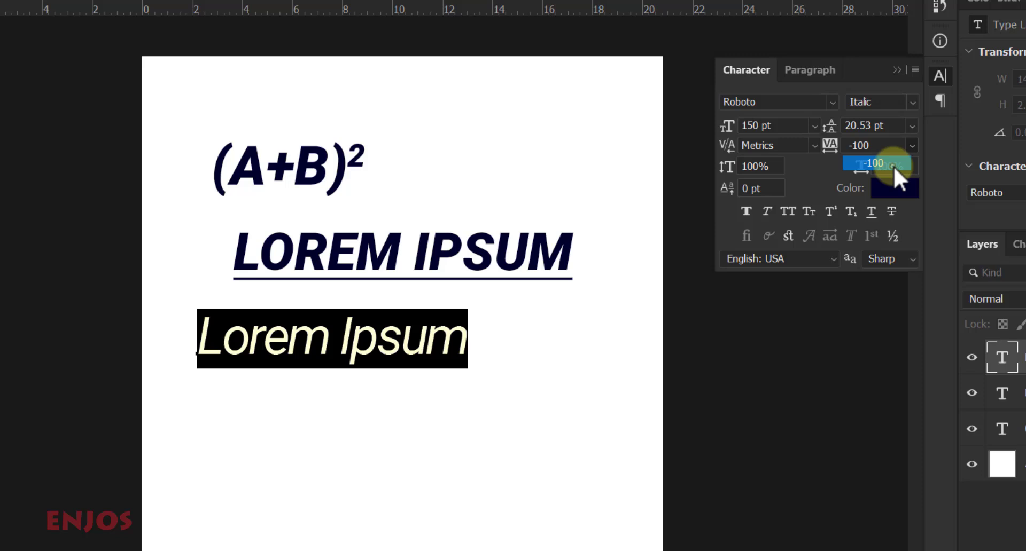
double_click(865, 146)
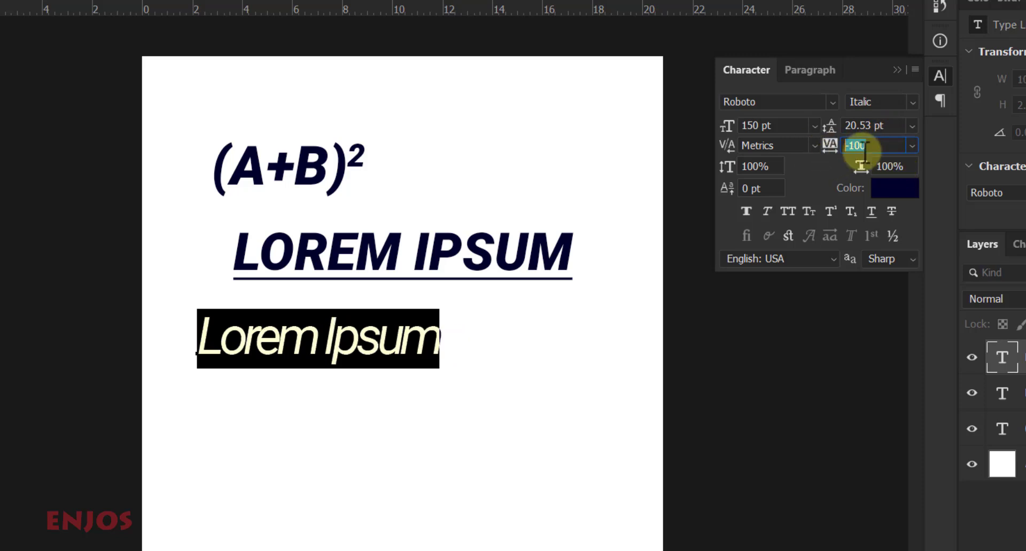
- Widen the selected text's tracking to the preset 200 and enter a custom value of 300
left_click(912, 145)
left_click(894, 371)
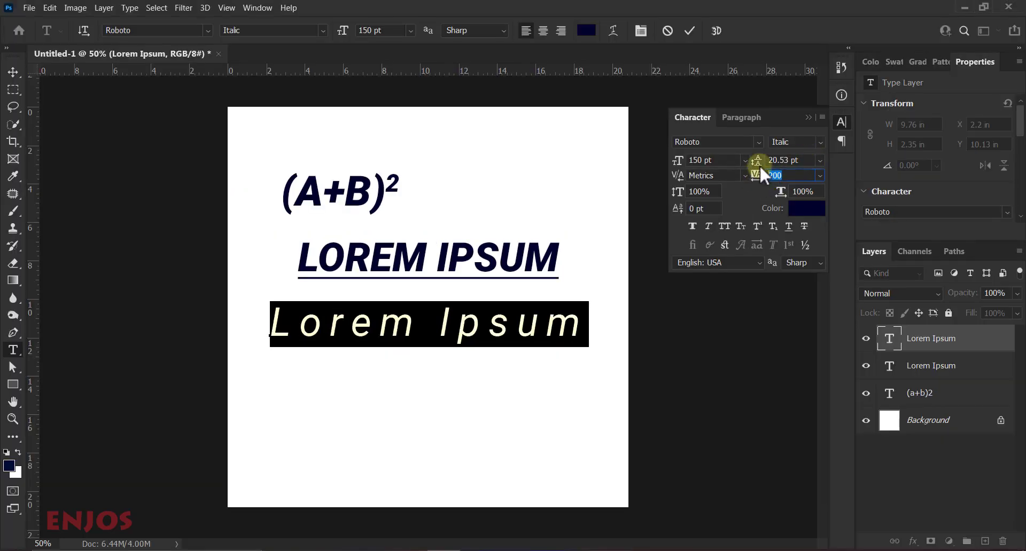
type("30")
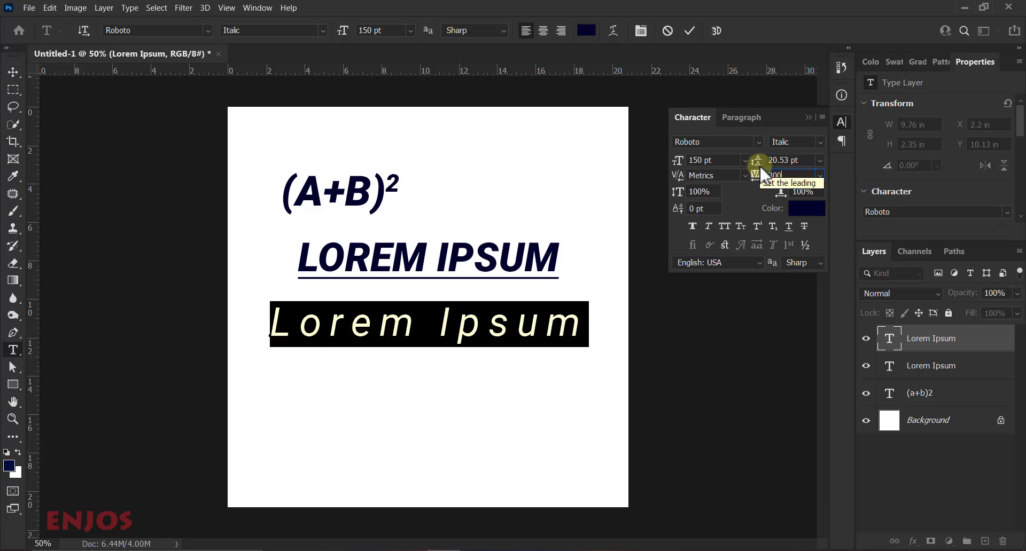
type("0")
key("Return")
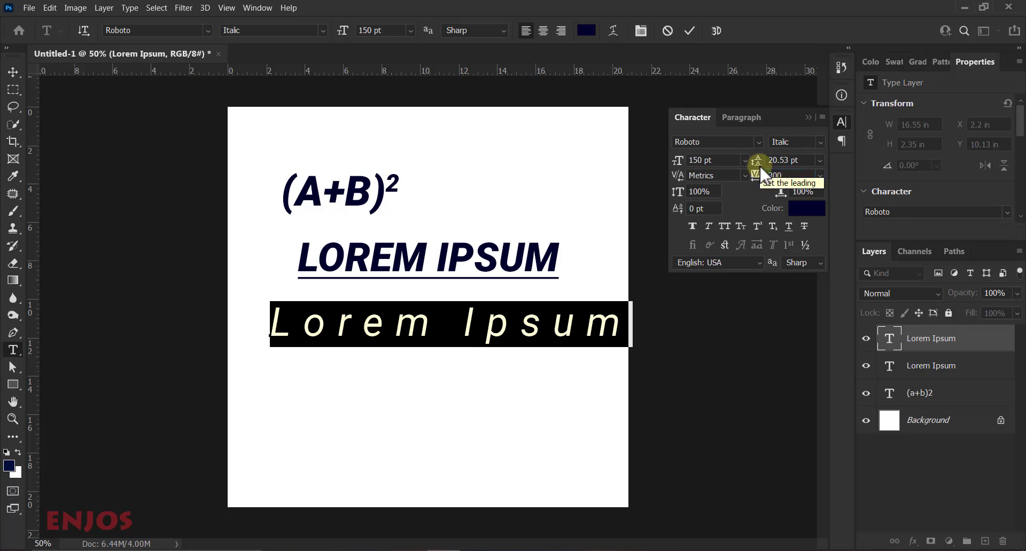
- Vary the selected text's tracking gradually and bring it to 200
left_click_drag(788, 176, 722, 185)
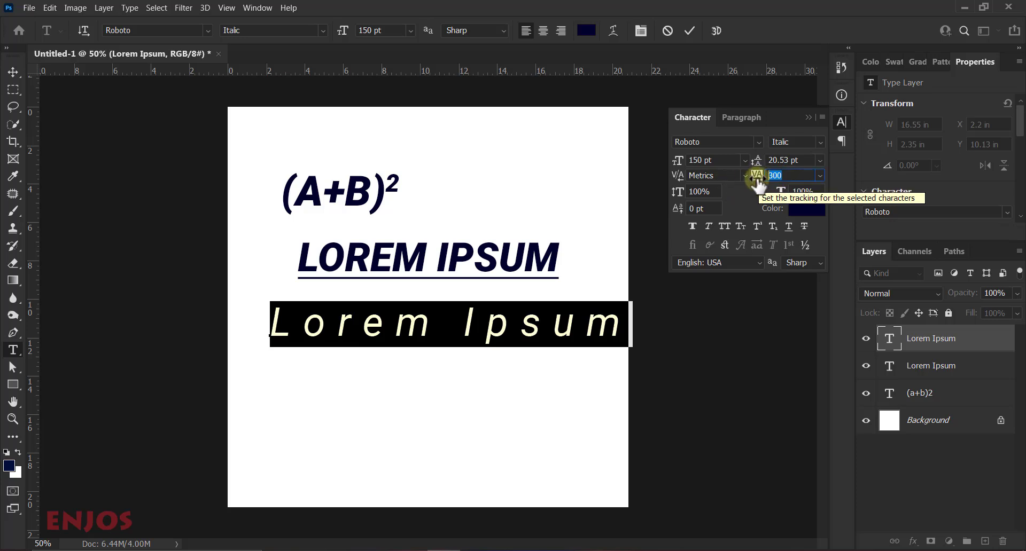
mouse_move(758, 184)
left_mouse_down()
mouse_move(743, 188)
mouse_move(774, 184)
mouse_move(734, 184)
mouse_move(749, 184)
left_mouse_up()
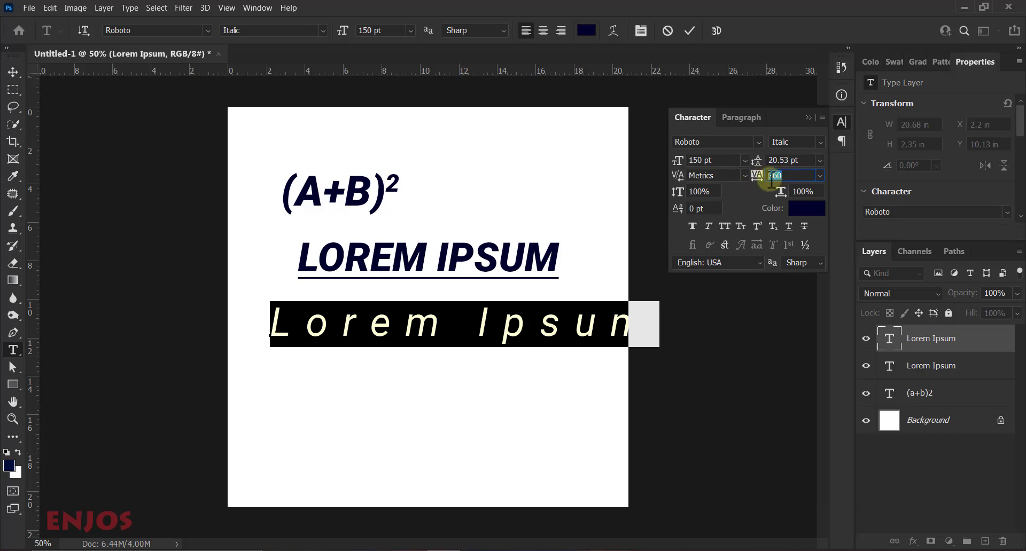
mouse_move(756, 181)
left_mouse_down()
mouse_move(743, 184)
mouse_move(755, 184)
left_mouse_up()
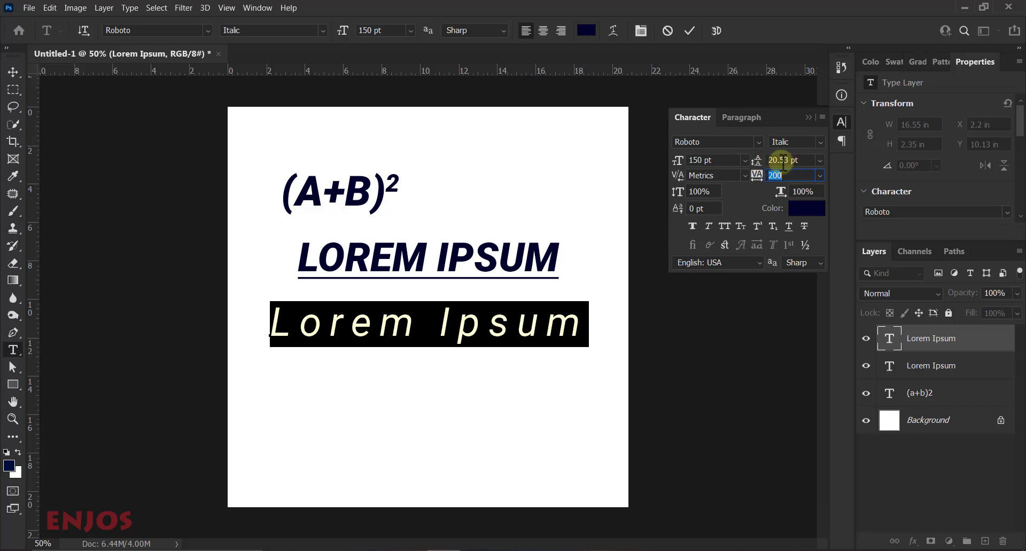
- Add a second line of filler text beginning "sdfkdfkdsfkdsf" beneath Lorem Ipsum in the same text layer and commit it
left_click(758, 163)
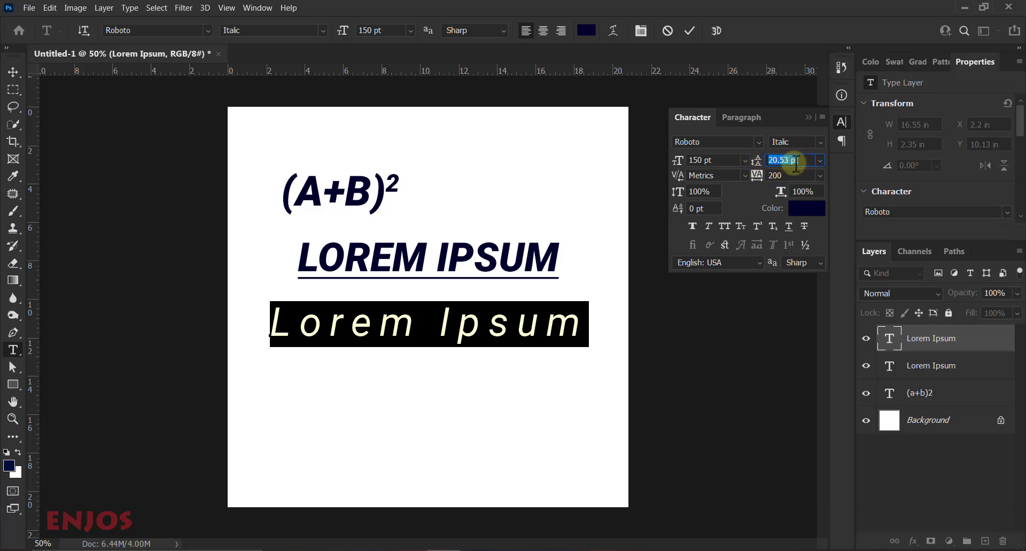
left_click(583, 331)
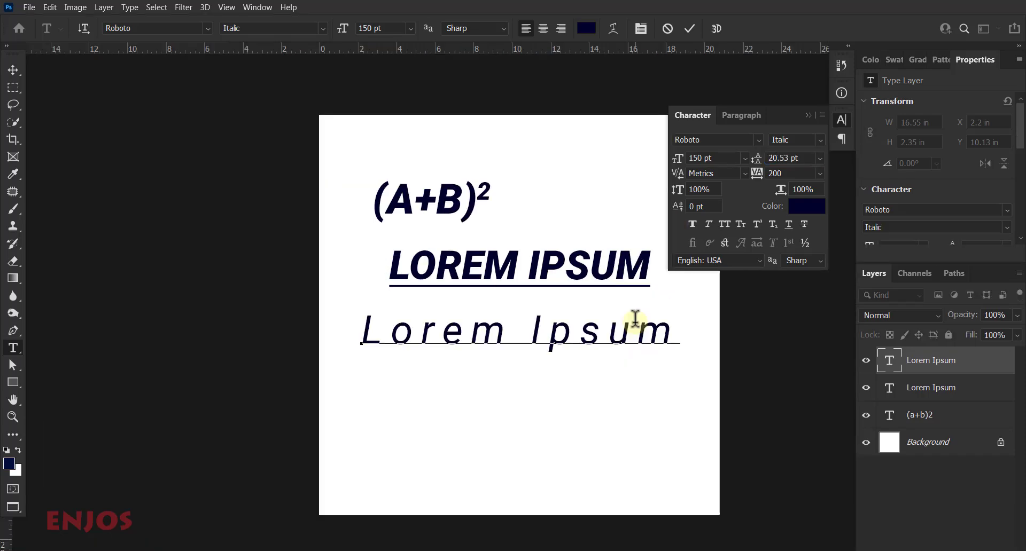
key("Return")
type("sdfkdfkdsfkdsfkdsf")
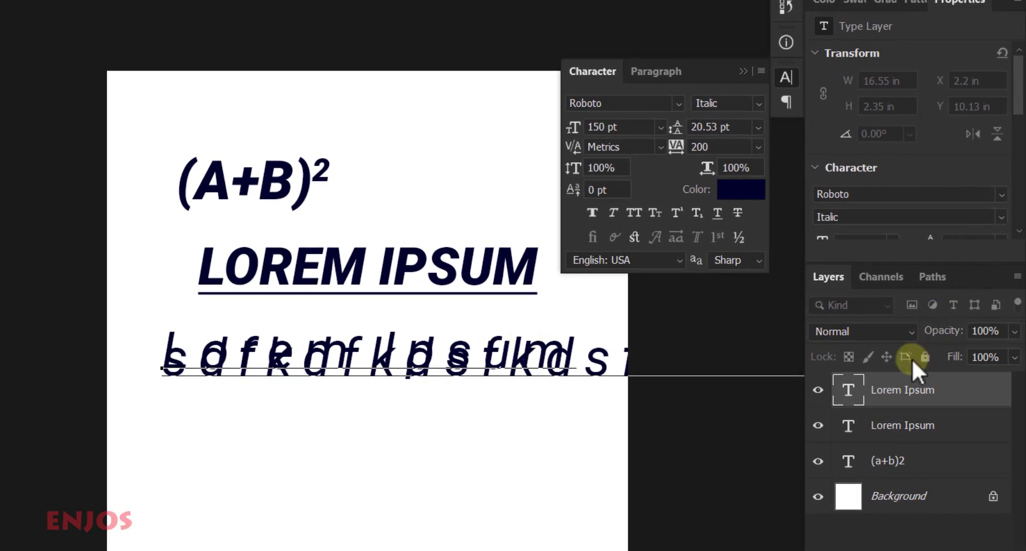
left_click(854, 398)
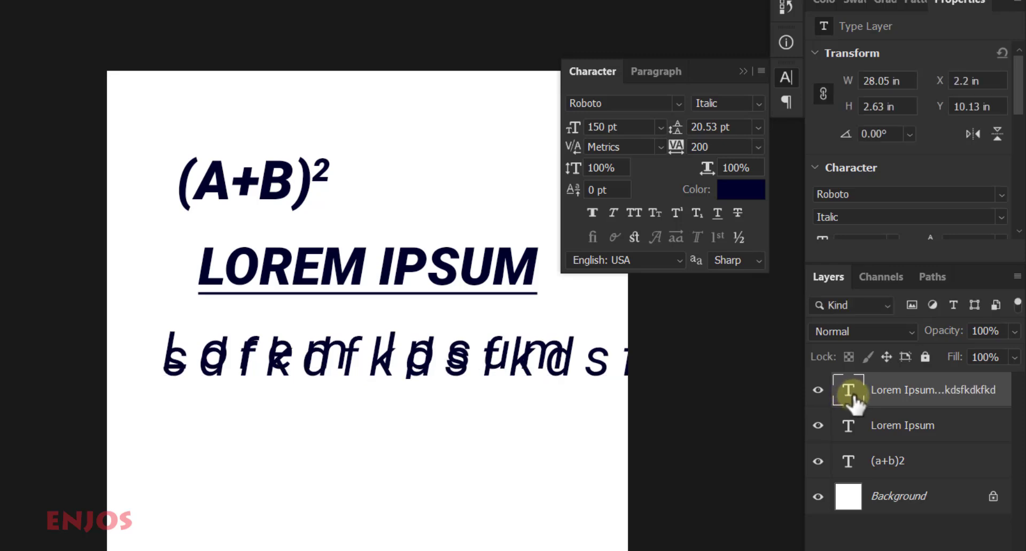
- Select both lines of the text layer, try a leading of 24 pt, and set the leading to 72 pt
double_click(853, 396)
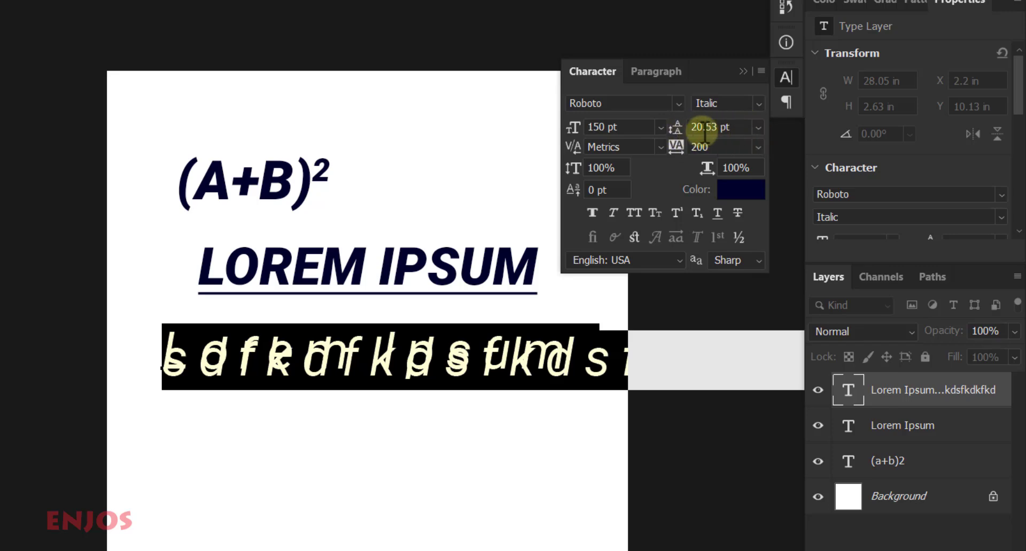
left_click(759, 129)
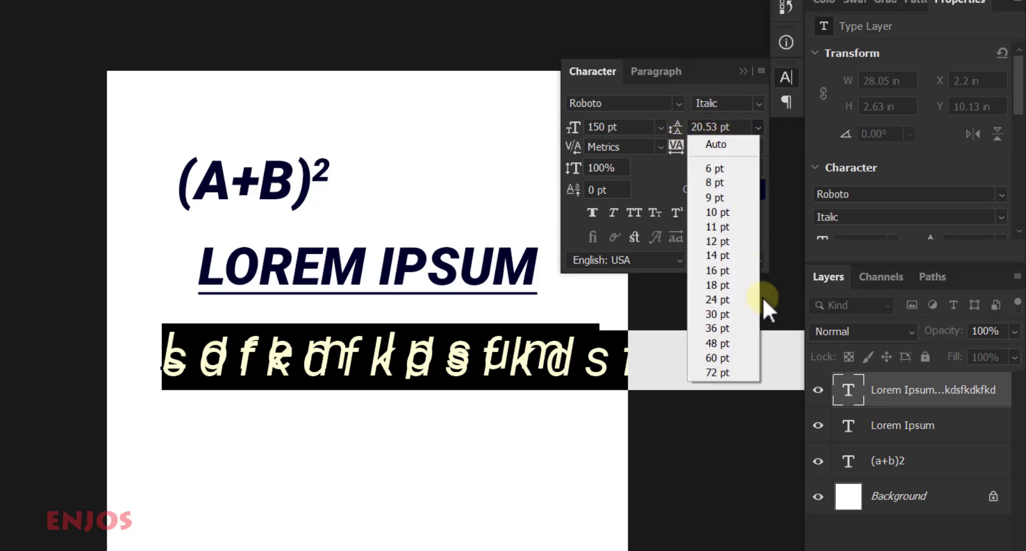
left_click(739, 299)
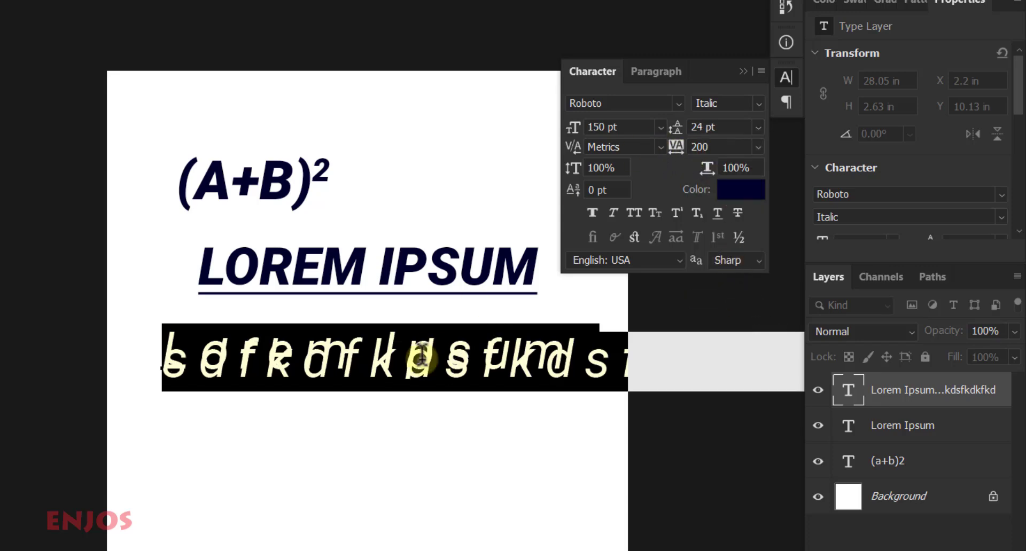
left_click(758, 128)
left_click(729, 371)
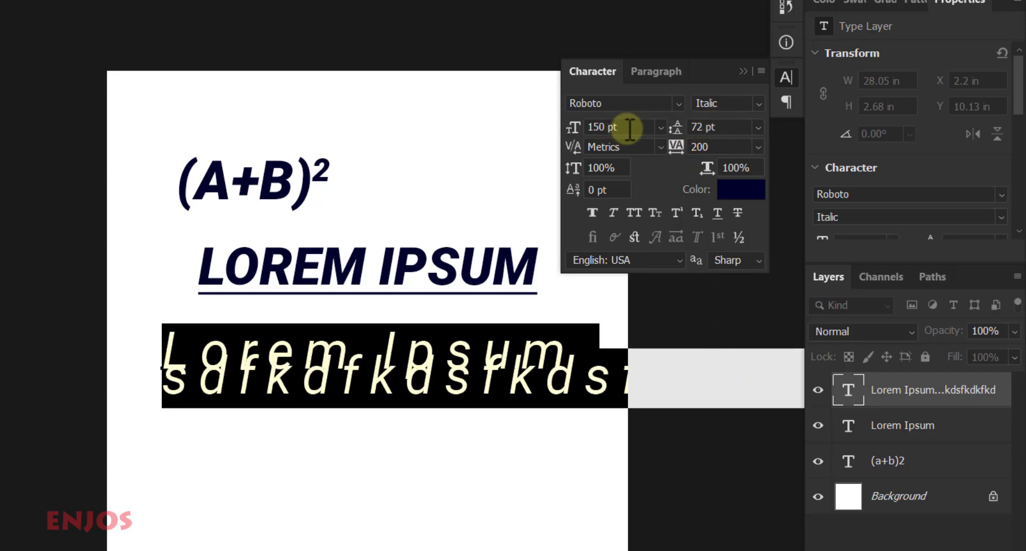
- Set the leading of the two selected text lines to 120 pt
left_click(614, 127)
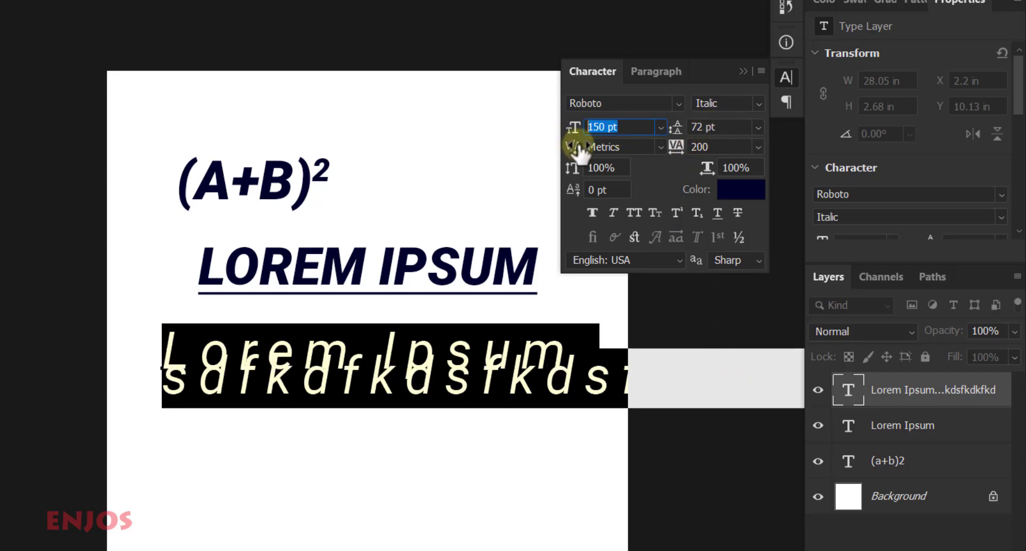
left_click(702, 127)
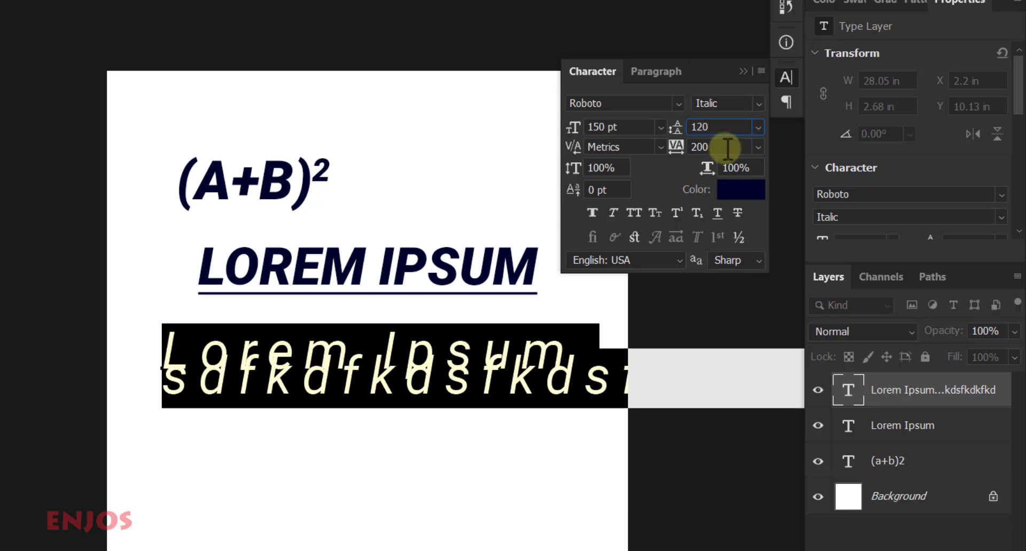
key("Return")
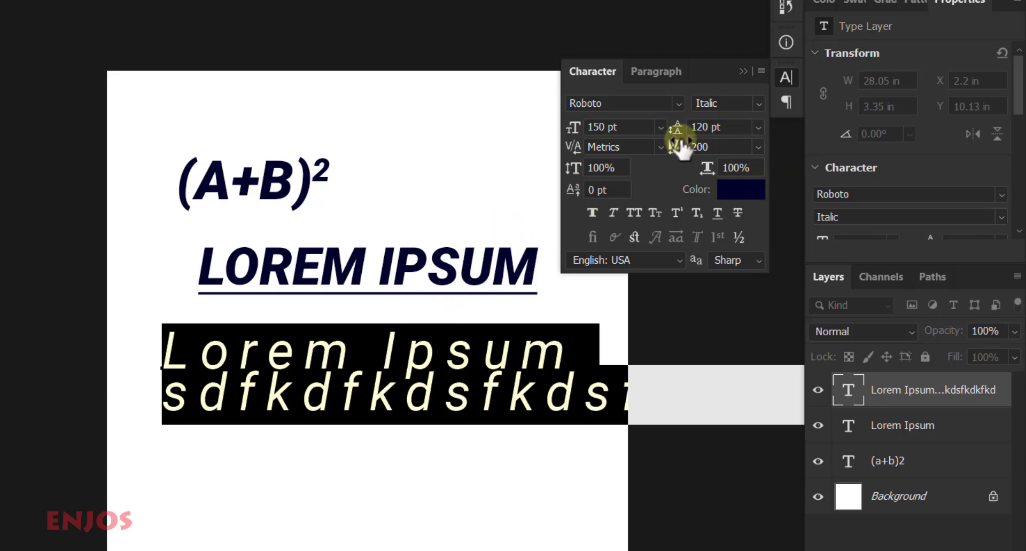
left_click(727, 128)
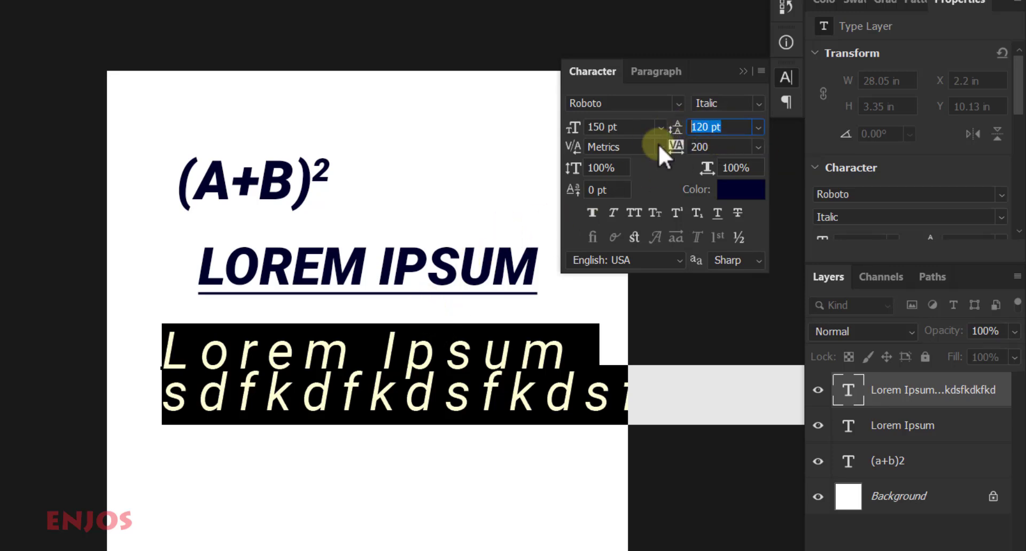
left_click(724, 147)
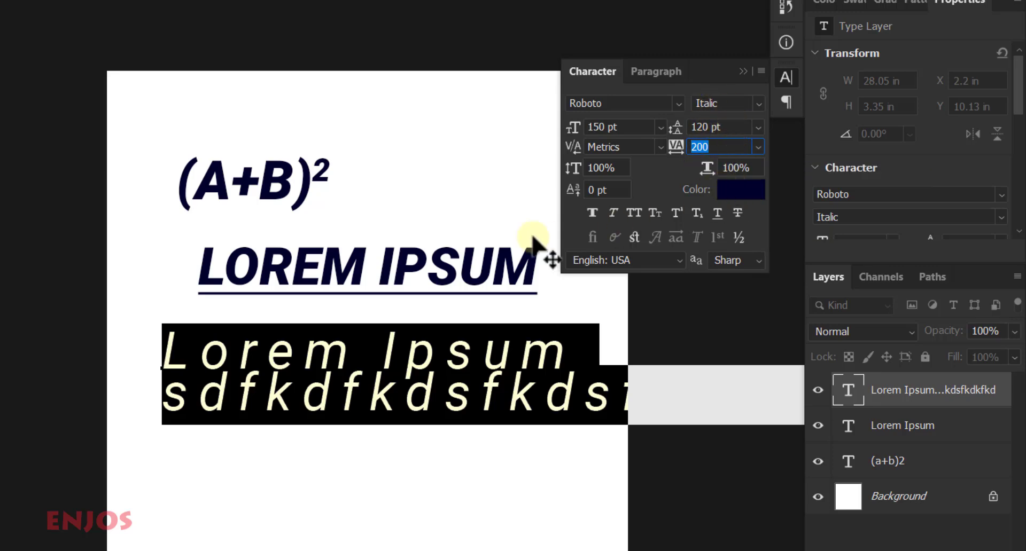
- Move the two-line text layer and scale it proportionally to about 47%, placing it directly beneath the underlined LOREM IPSUM
left_click_drag(448, 361, 420, 360)
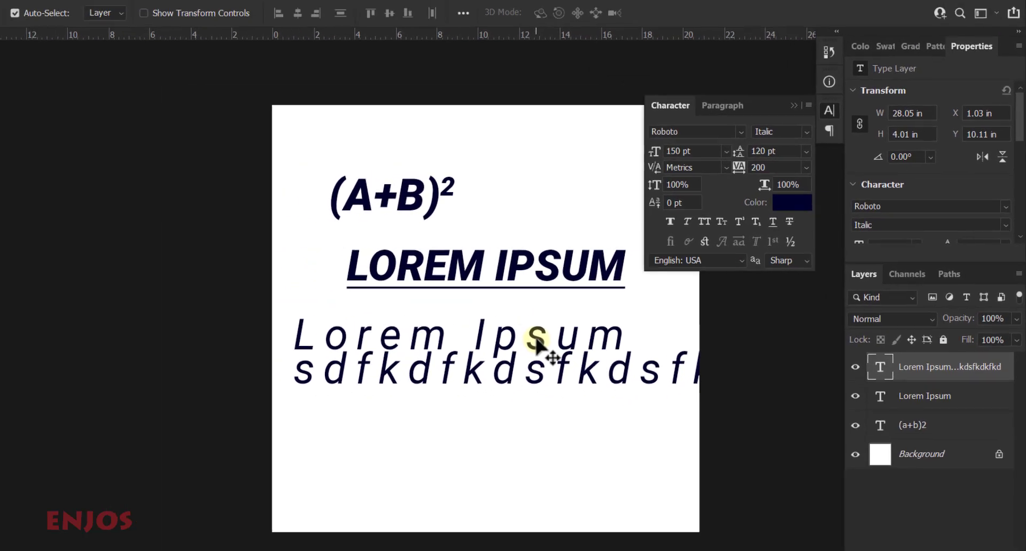
left_click(421, 360, "ctrl")
key("ctrl+t")
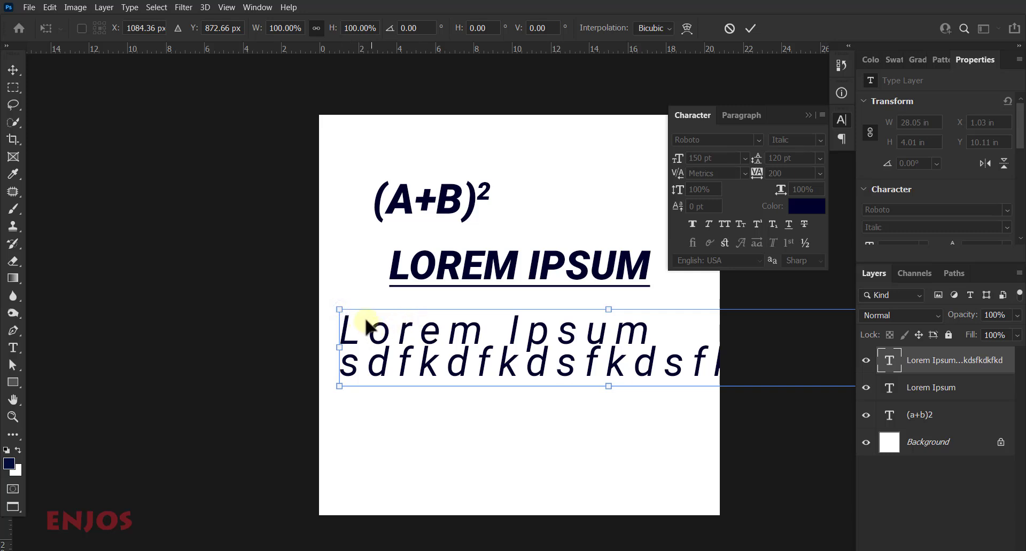
left_click_drag(340, 310, 387, 335)
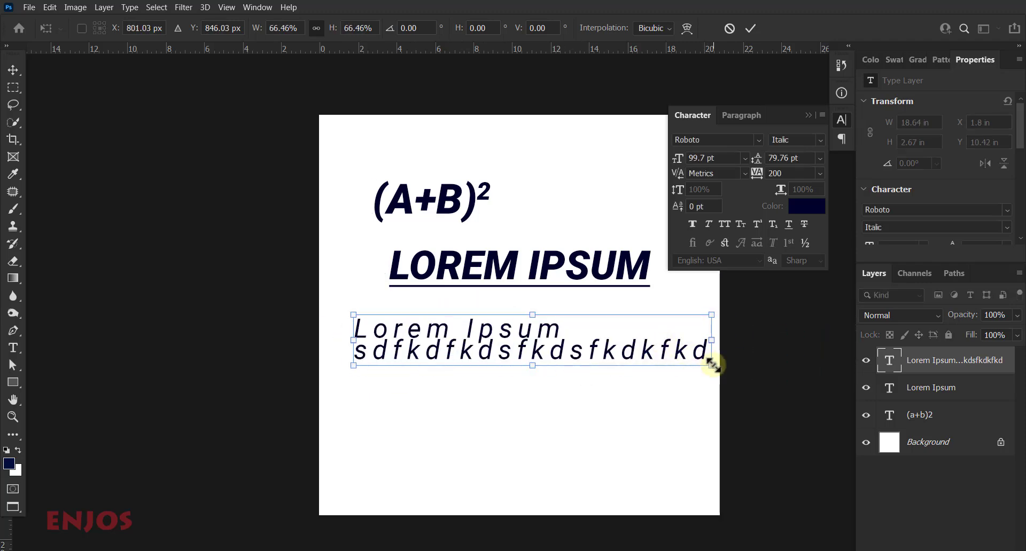
left_click_drag(710, 366, 602, 324)
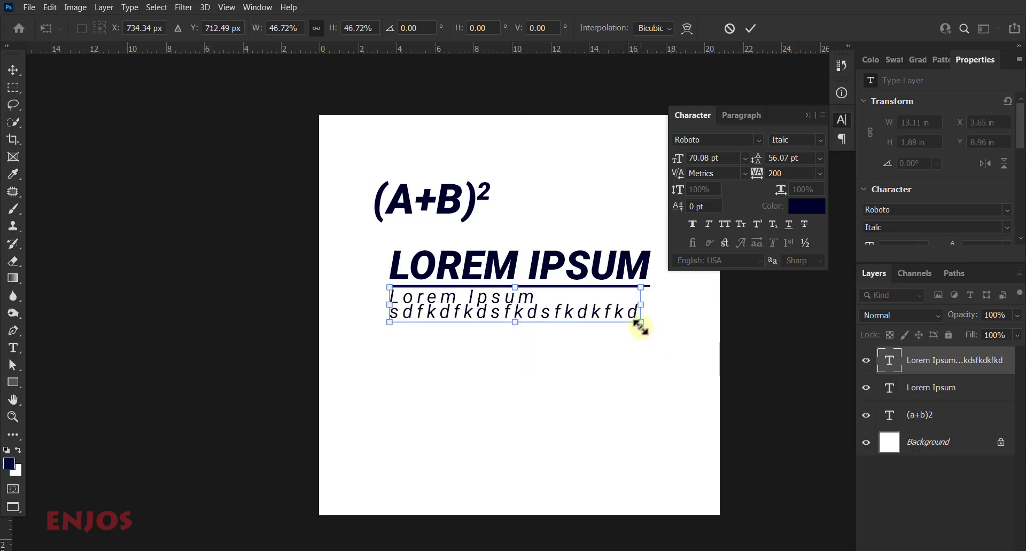
key("Return")
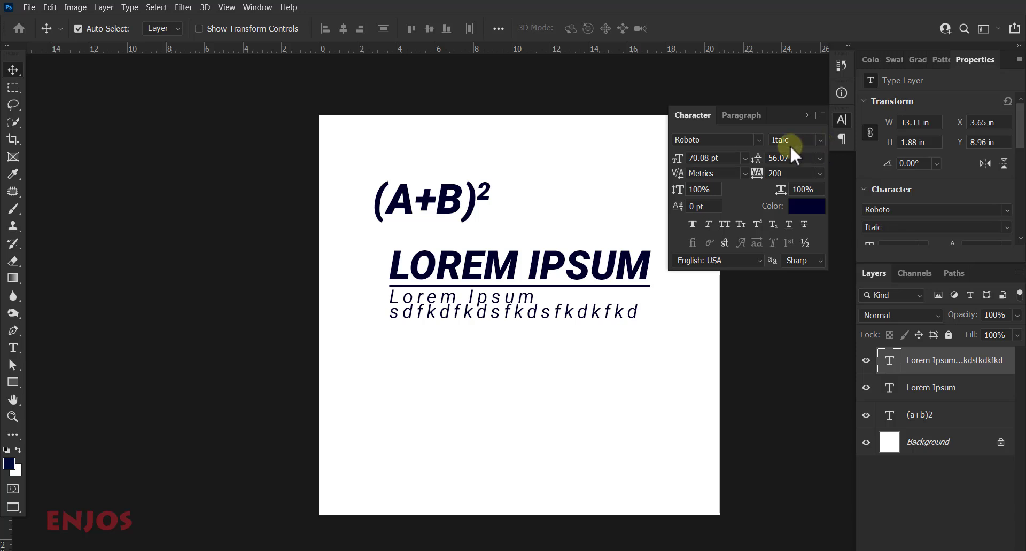
- Change the font style of the two-line text layer to Bold
left_click(820, 141)
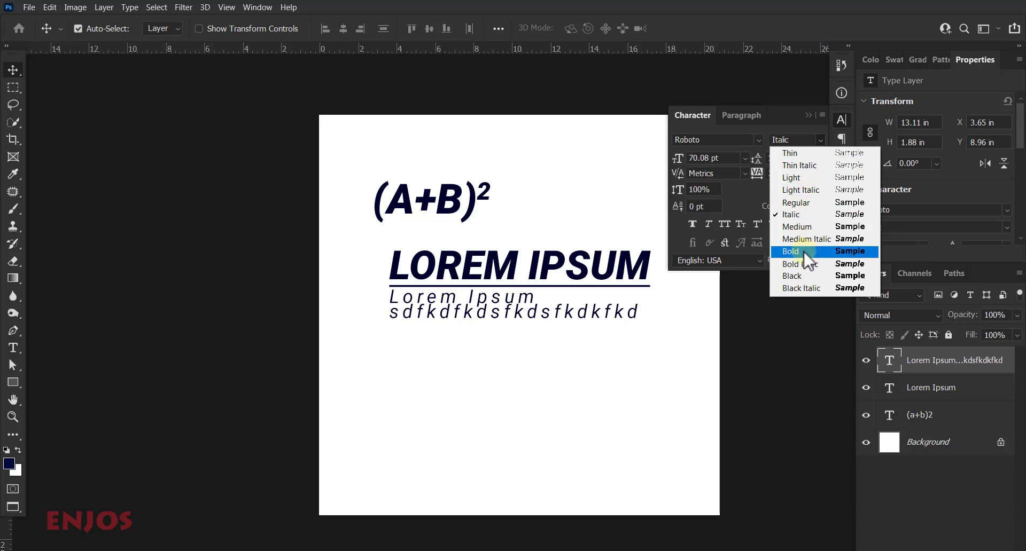
left_click(759, 130)
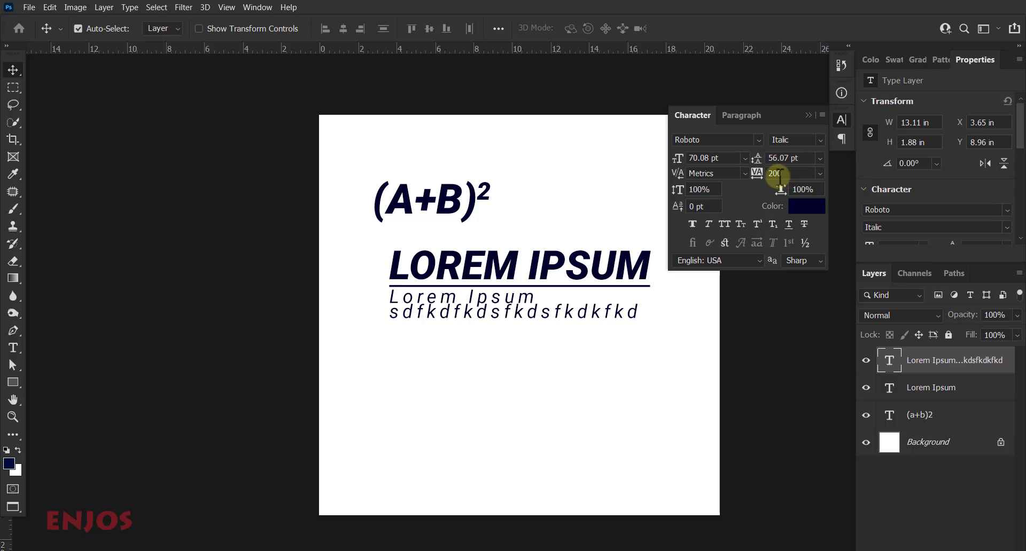
left_click(821, 140)
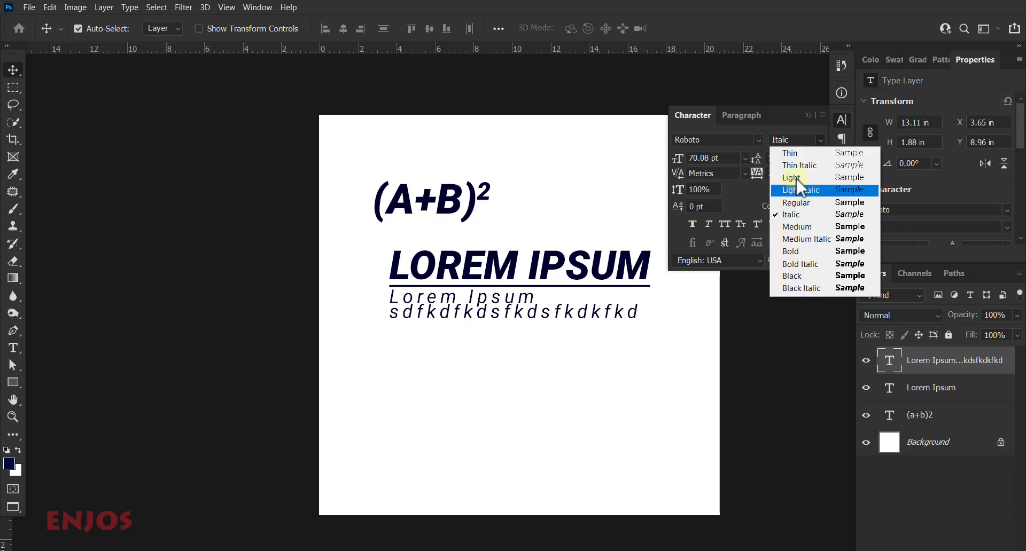
left_click(807, 255)
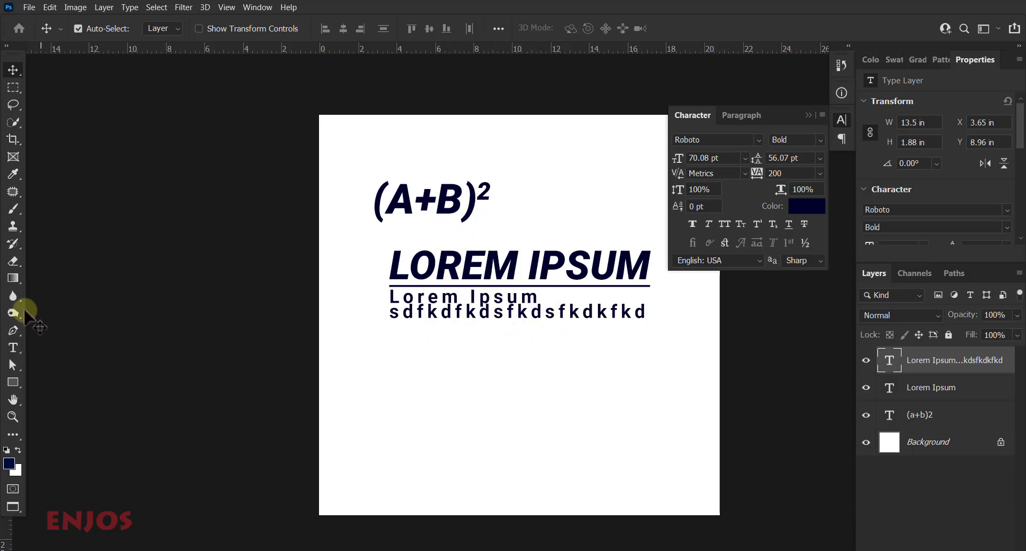
- Draw a paragraph text box below the two-line text and set its Lorem ipsum placeholder text to 60 pt
left_click(13, 348)
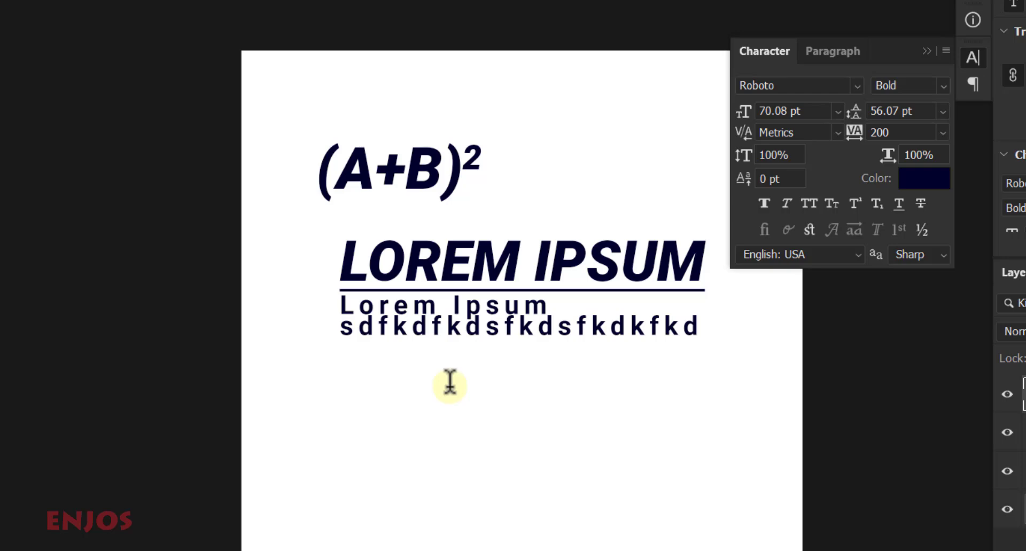
left_click(450, 381)
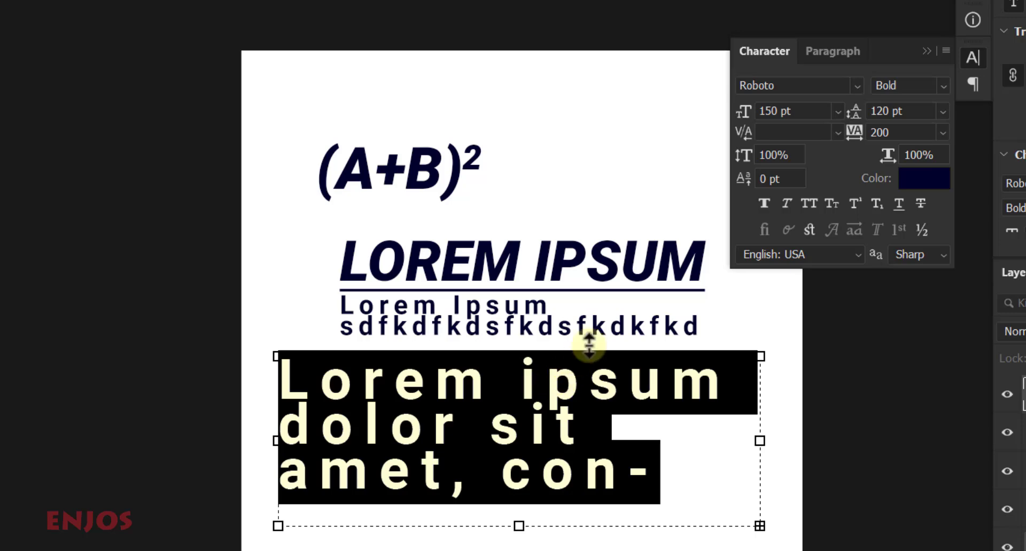
left_click(836, 113)
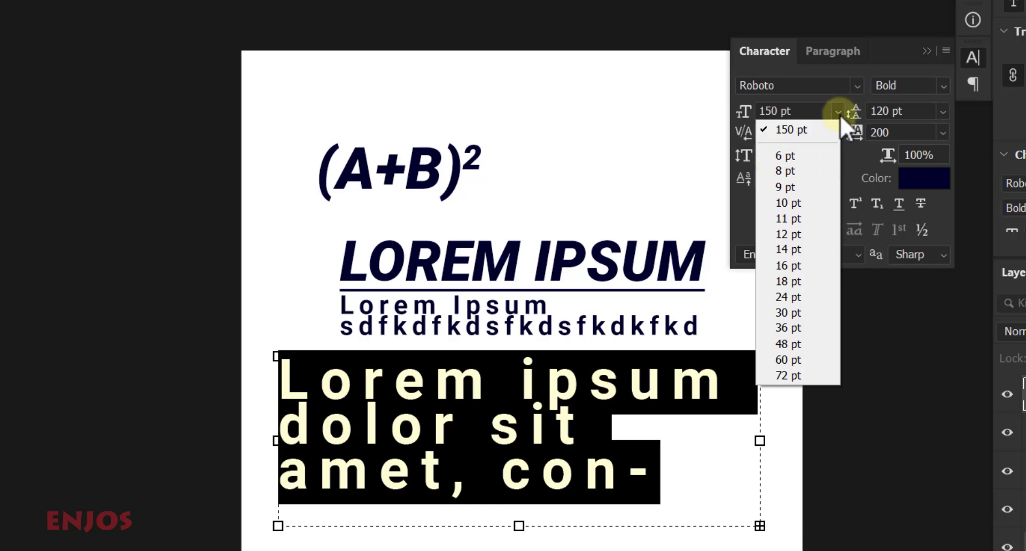
left_click(779, 73)
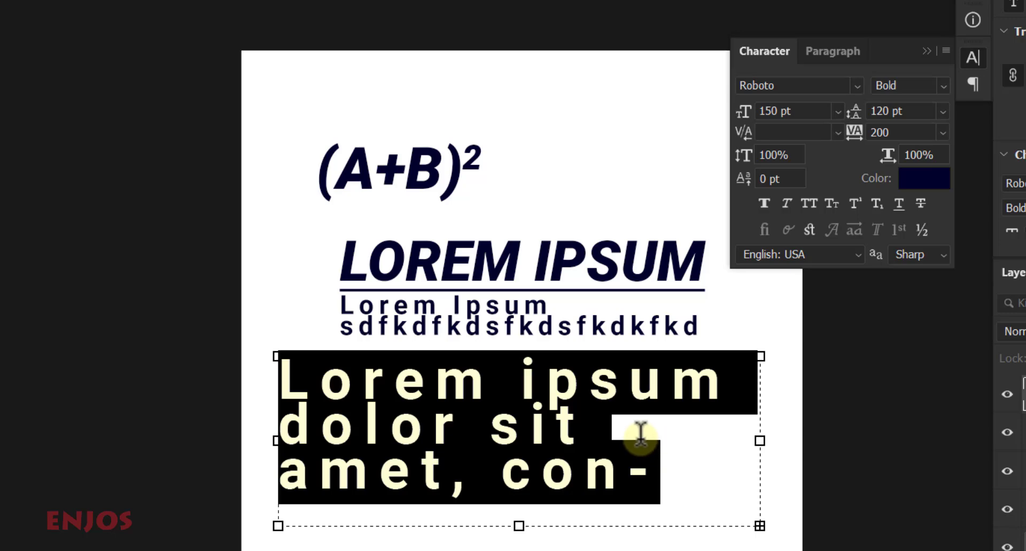
left_click(837, 112)
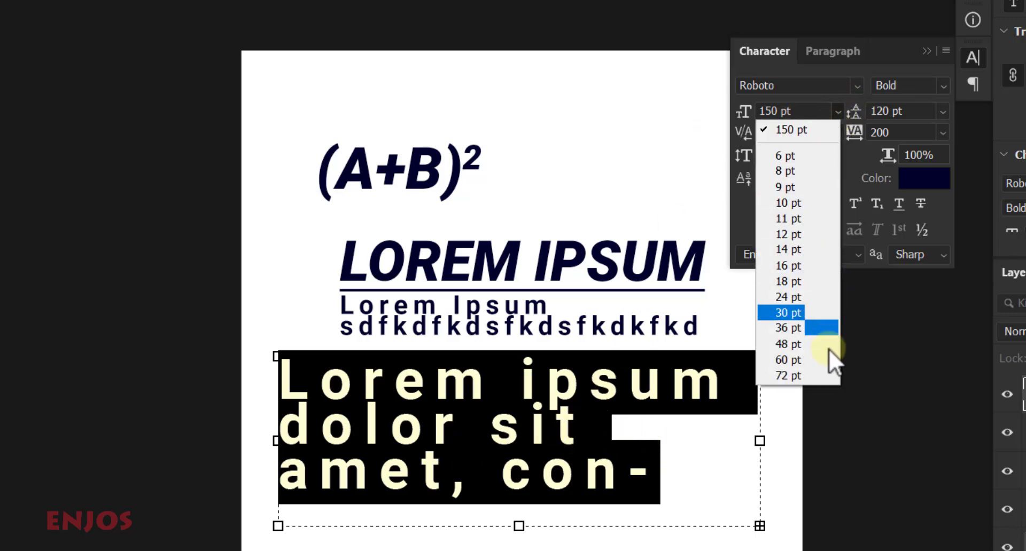
left_click(819, 360)
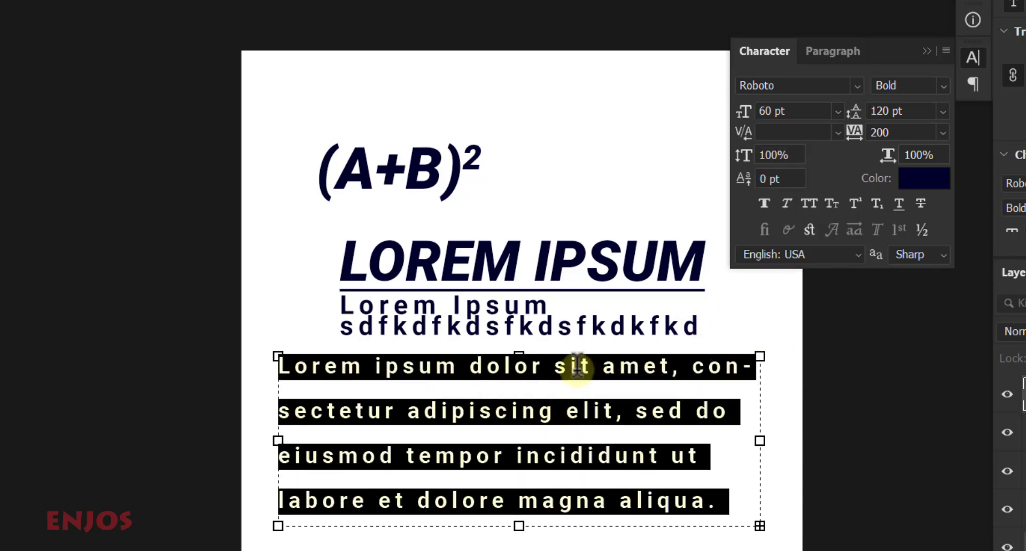
- Set the selected paragraph's font size to 40 pt and its leading to 40 pt
left_click(800, 110)
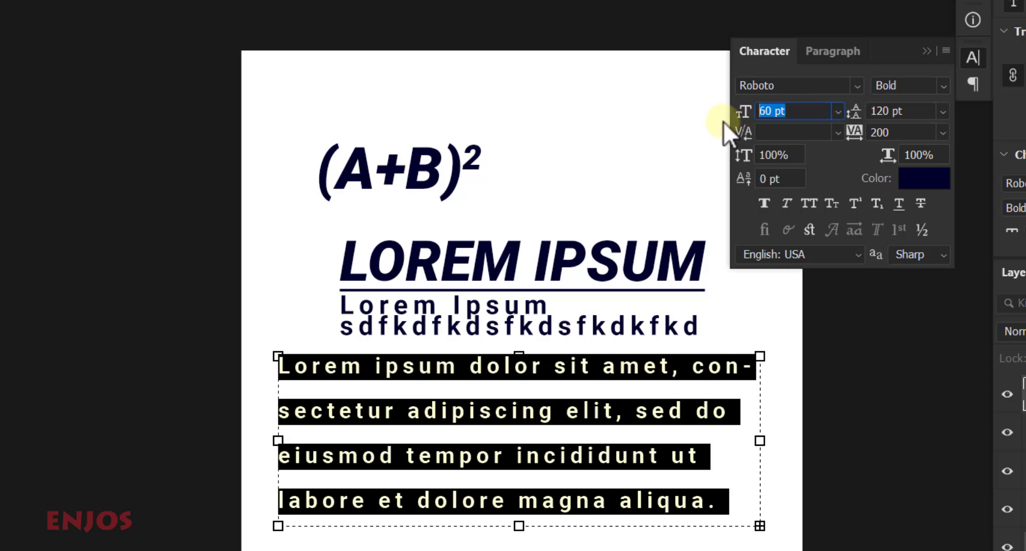
type("40")
key("Return")
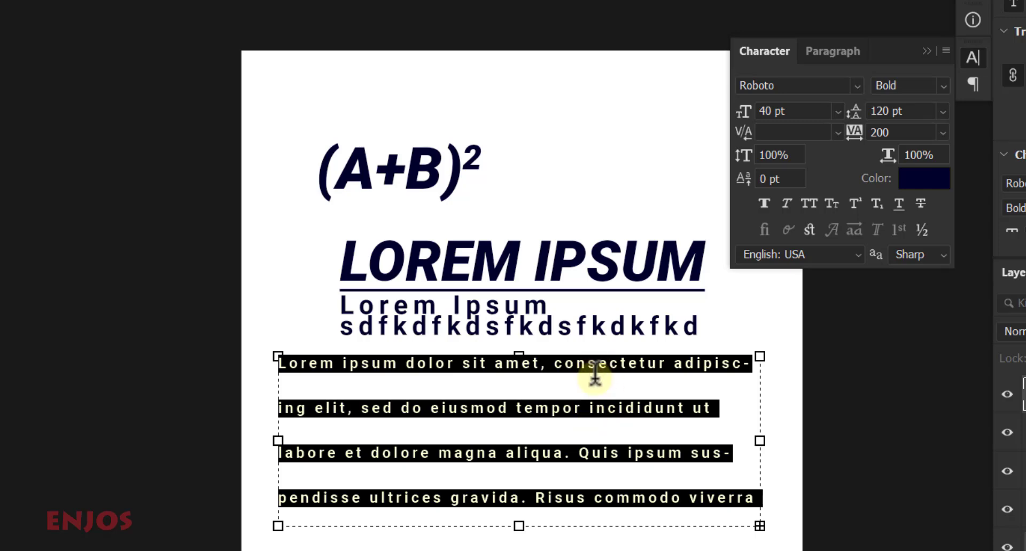
left_click(743, 112)
left_click(910, 110)
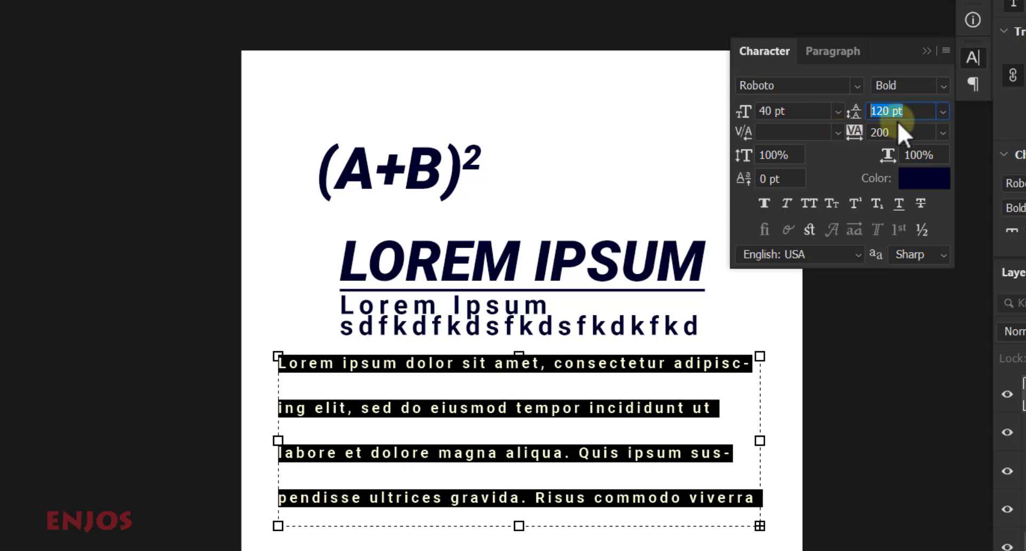
type("40")
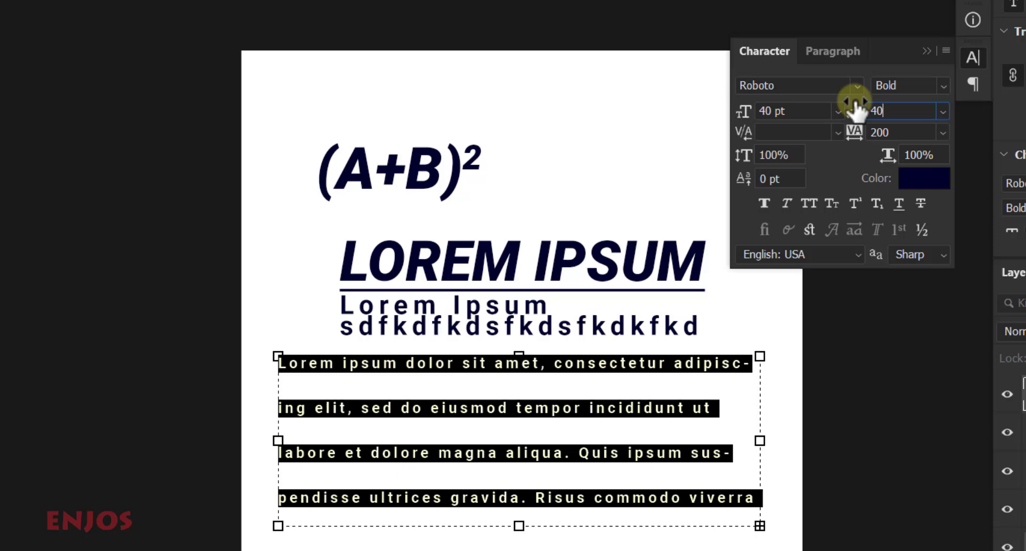
key("Return")
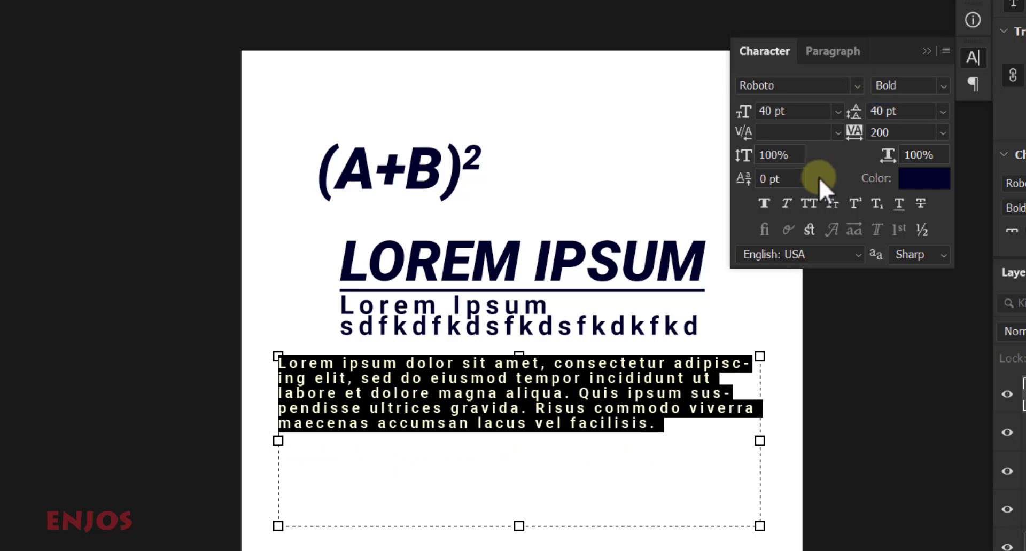
left_click(804, 110)
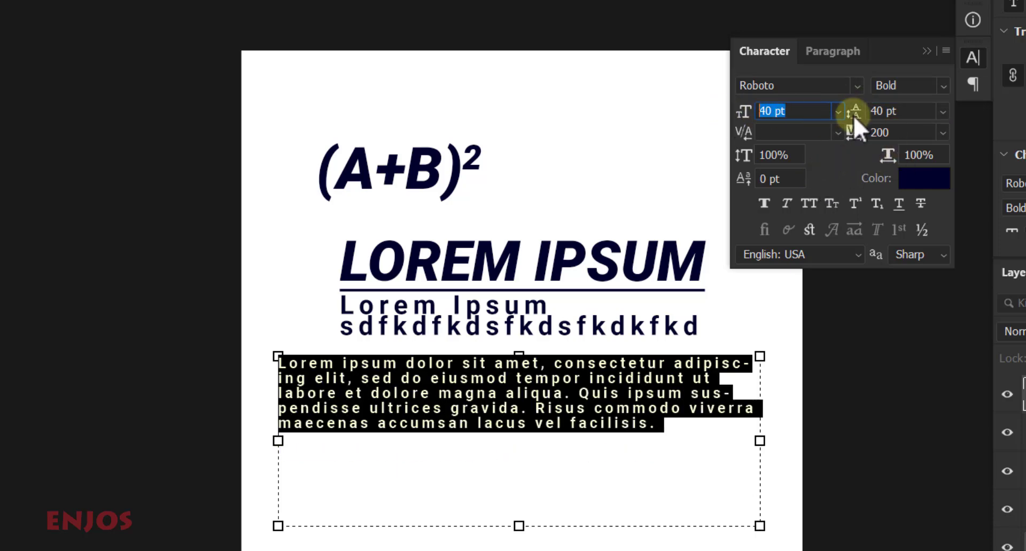
left_click(915, 110)
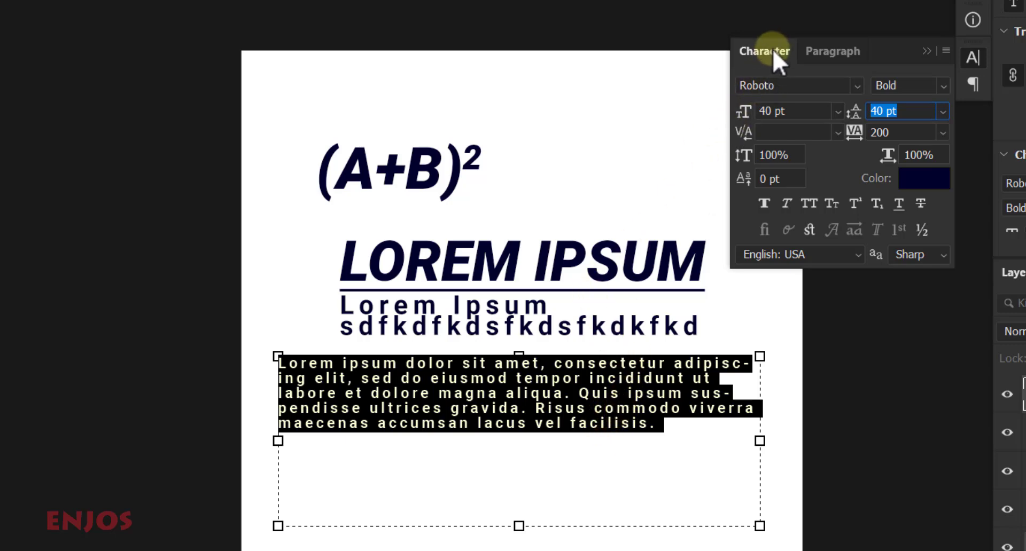
- Display the paragraph formatting options for the selected placeholder text
left_click(847, 50)
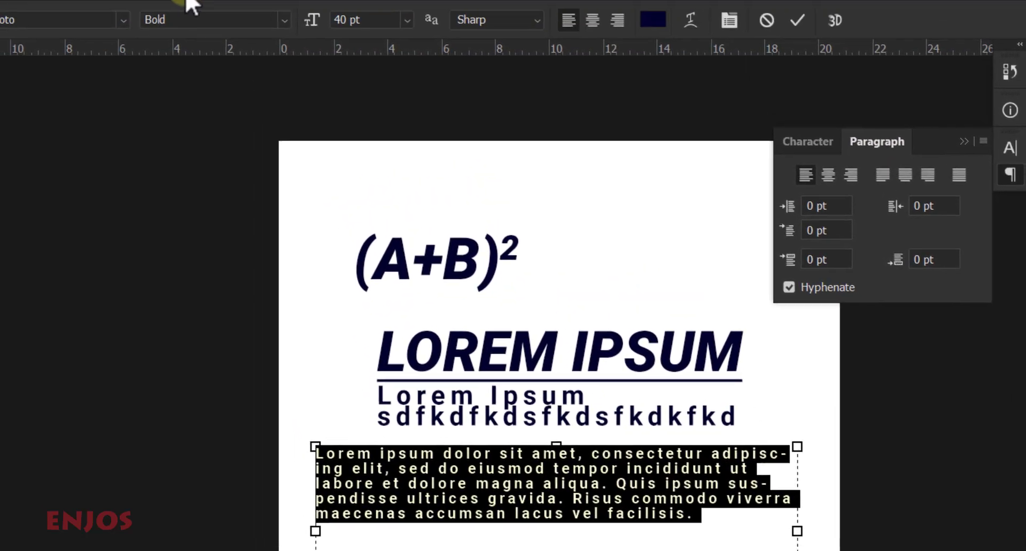
left_click(200, 10)
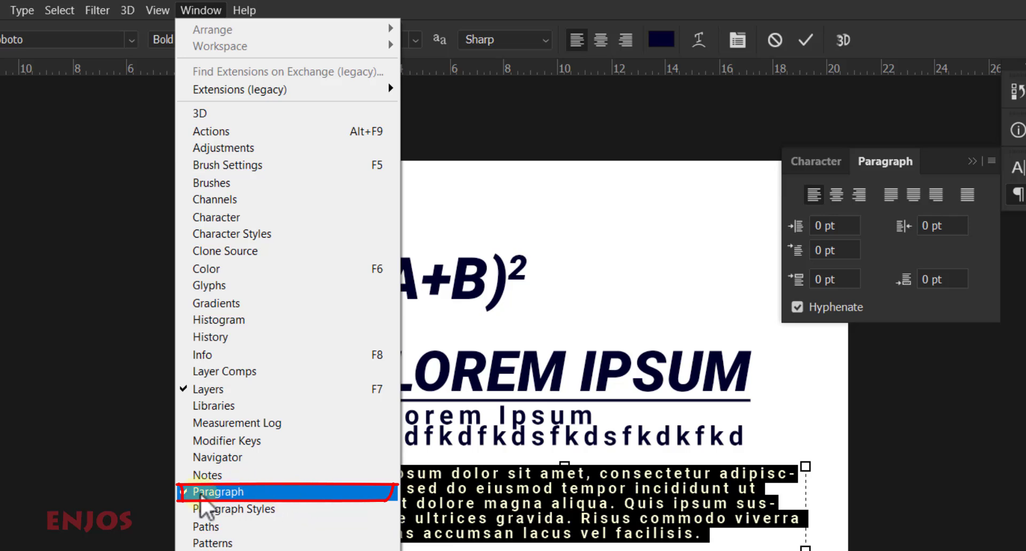
left_click(247, 493)
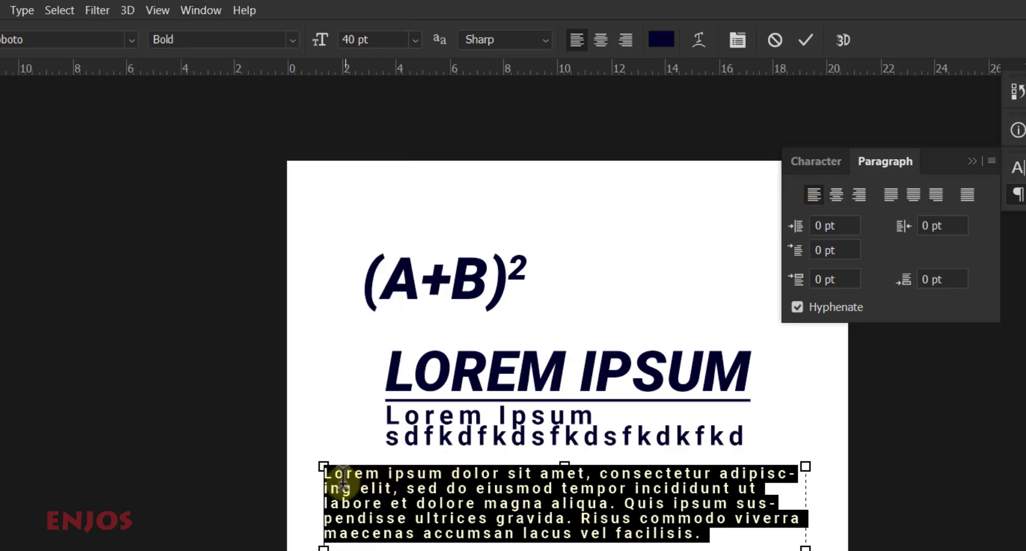
- Try centre and right alignment on the paragraph, justify it with the last line left-aligned, commit it and reselect its text
left_click(837, 195)
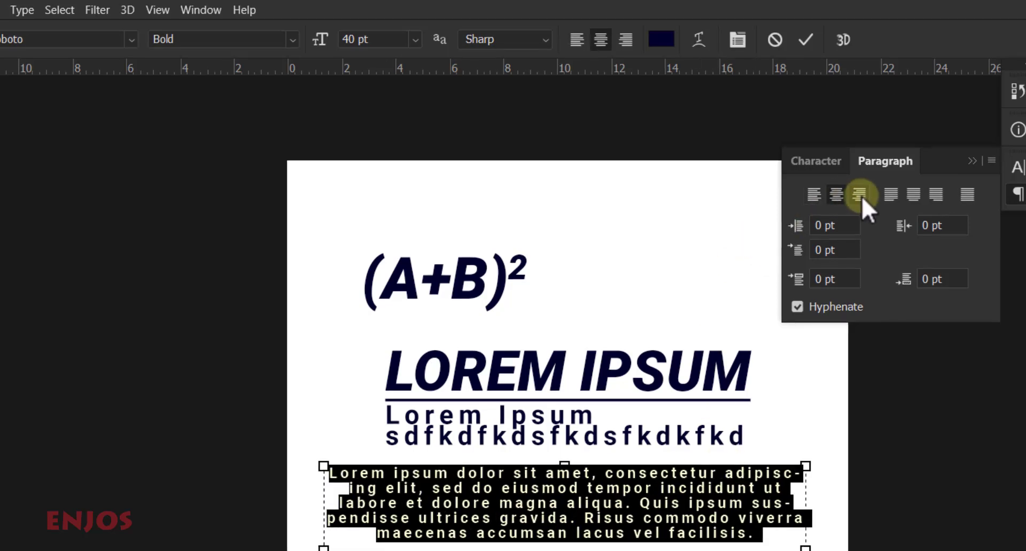
left_click(859, 196)
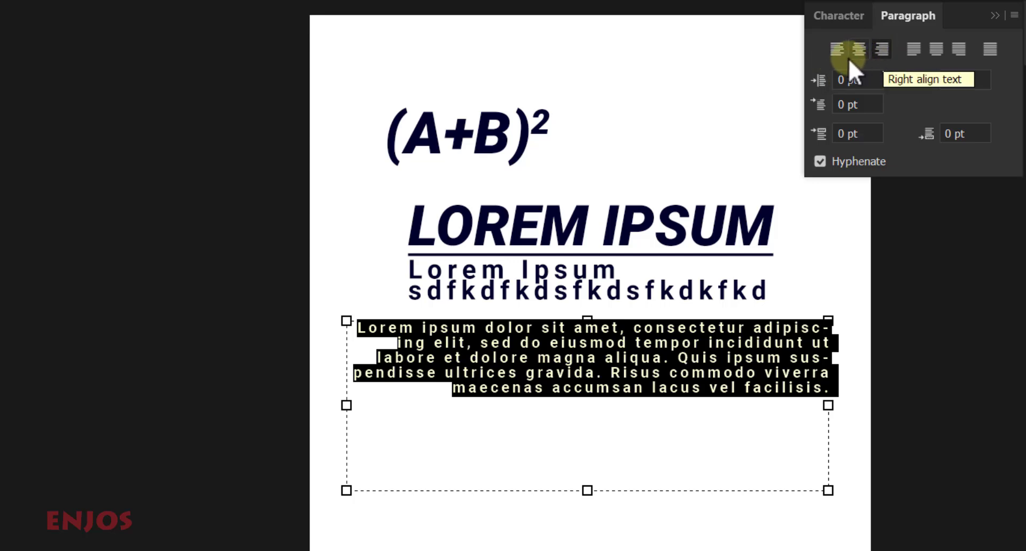
left_click(915, 52)
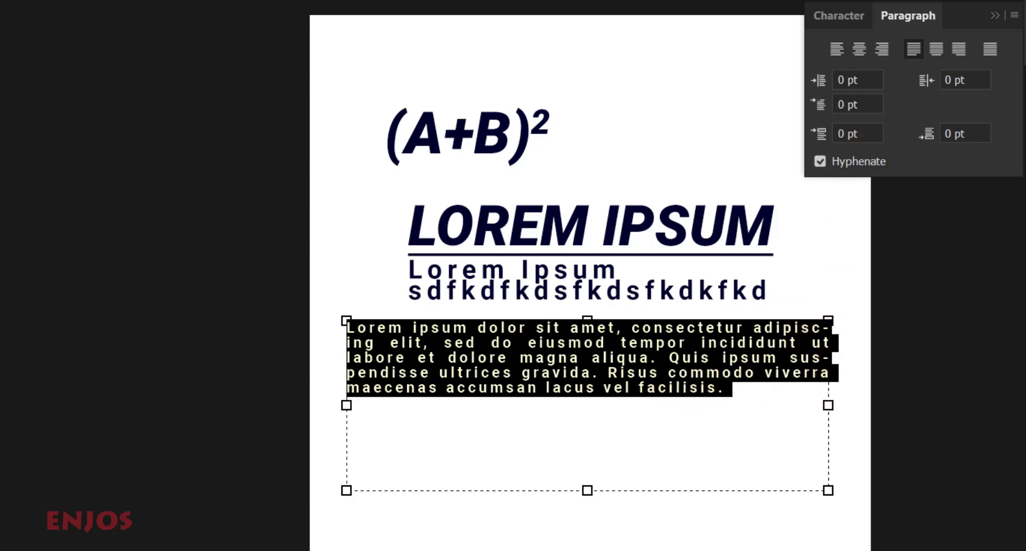
key("ctrl+Return")
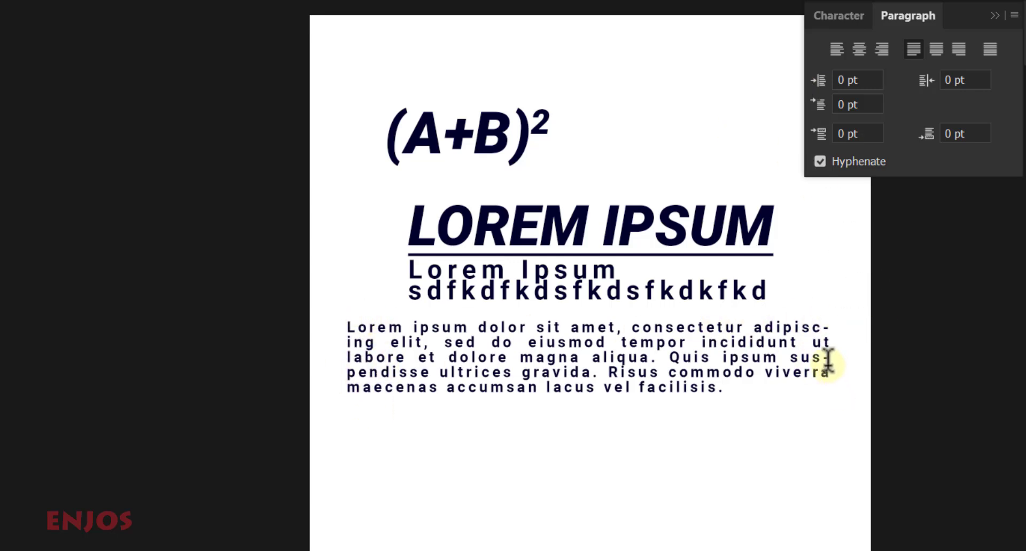
double_click(1023, 256)
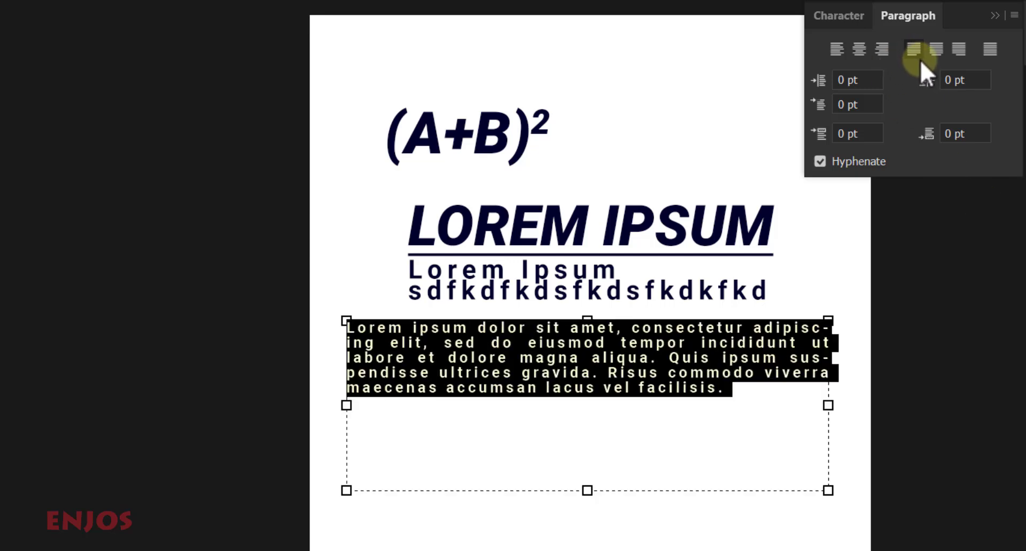
- Compare left alignment and the justification options on the selected paragraph, finish with the last line left-aligned, and commit the text
left_click(836, 51)
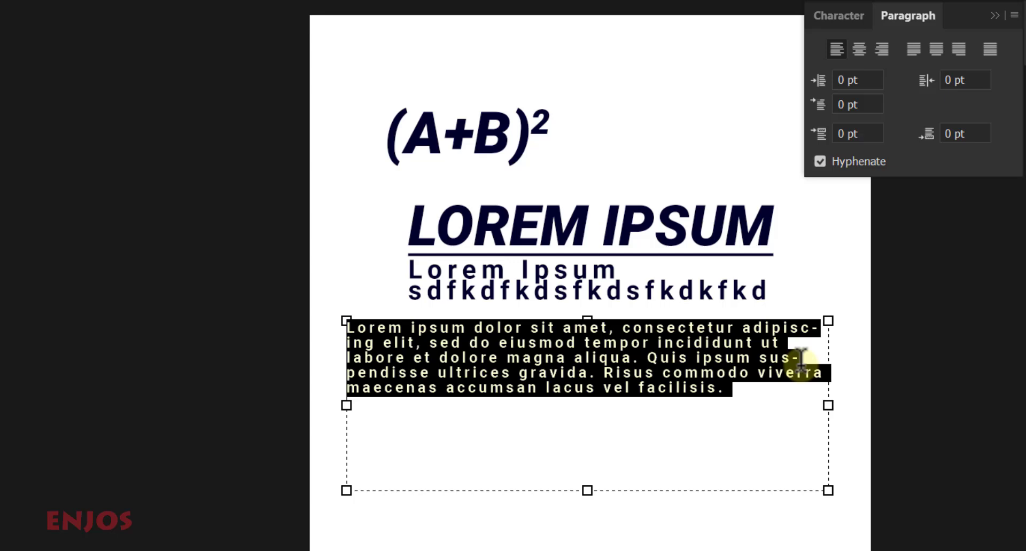
left_click(938, 54)
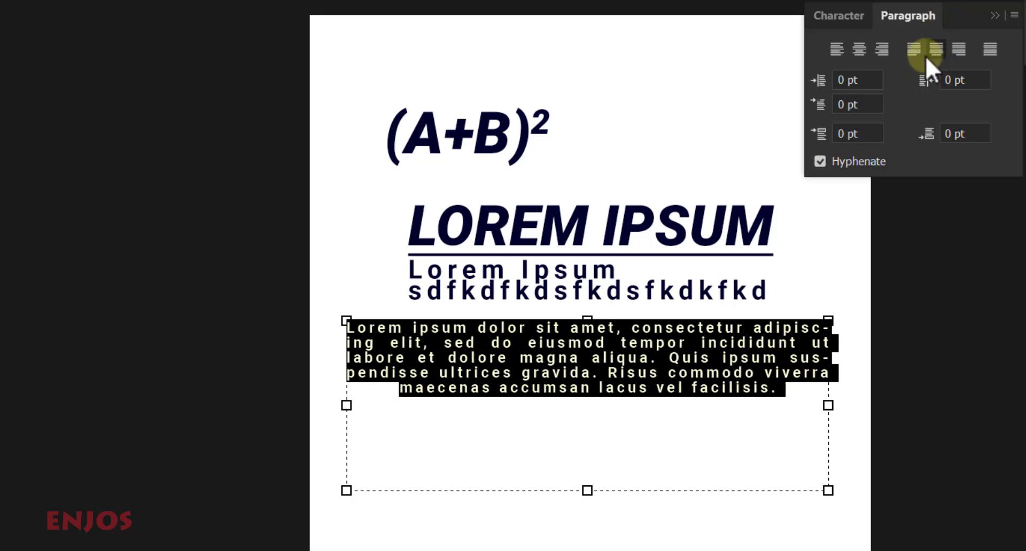
left_click(914, 55)
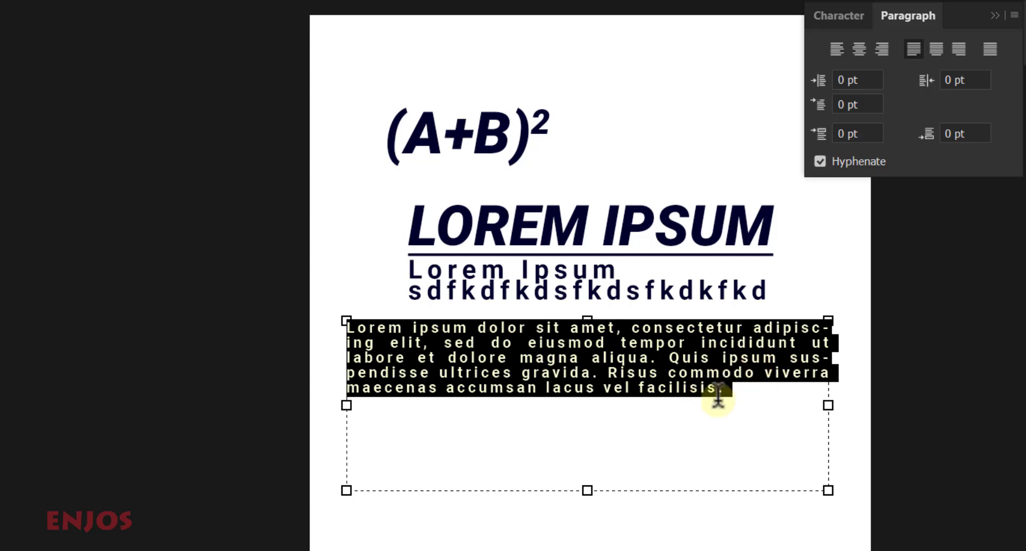
left_click(941, 50)
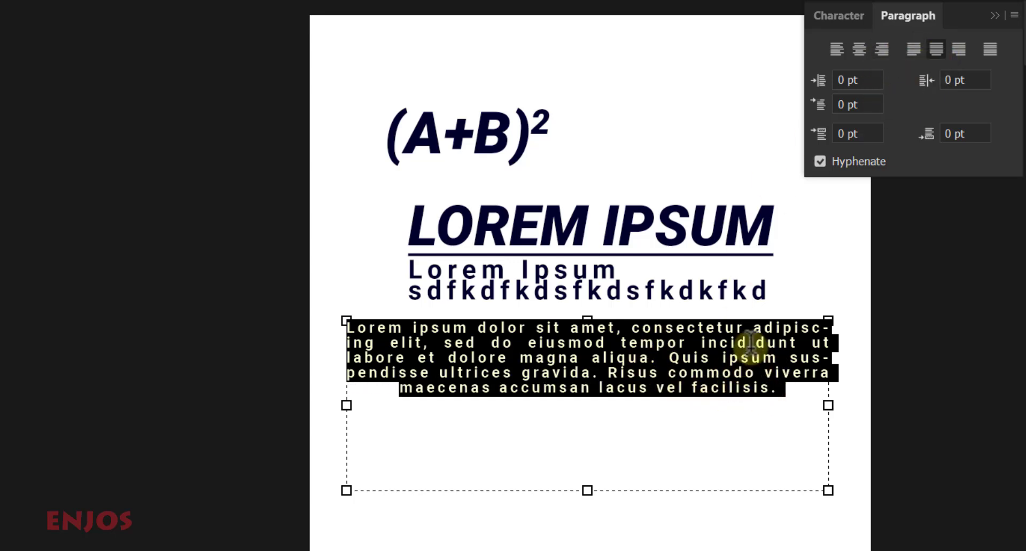
left_click(960, 50)
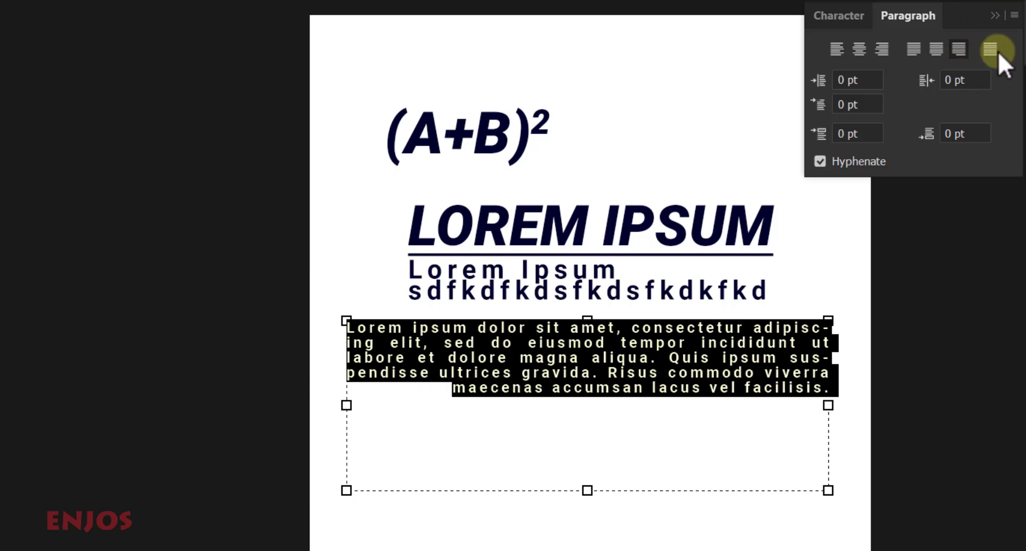
left_click(994, 50)
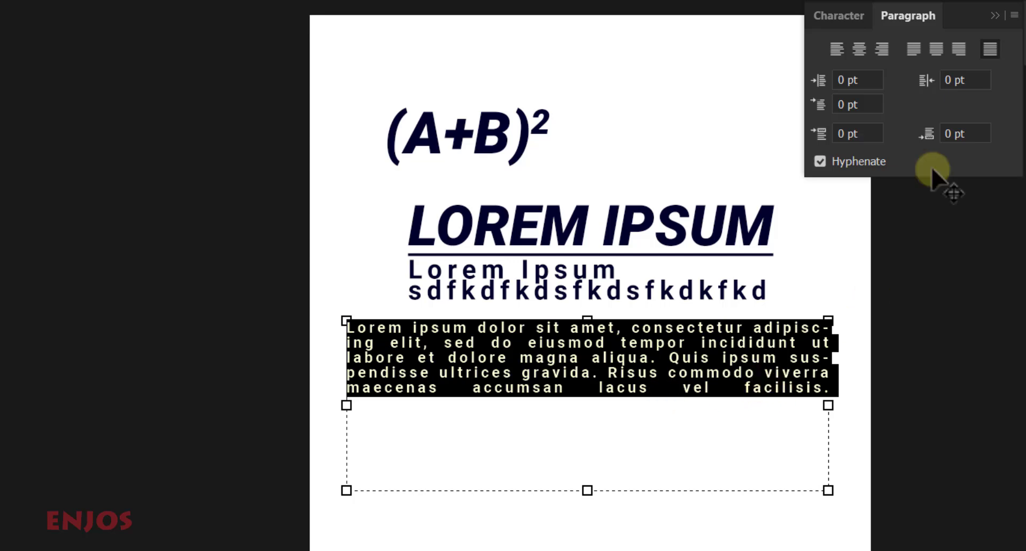
left_click(915, 53)
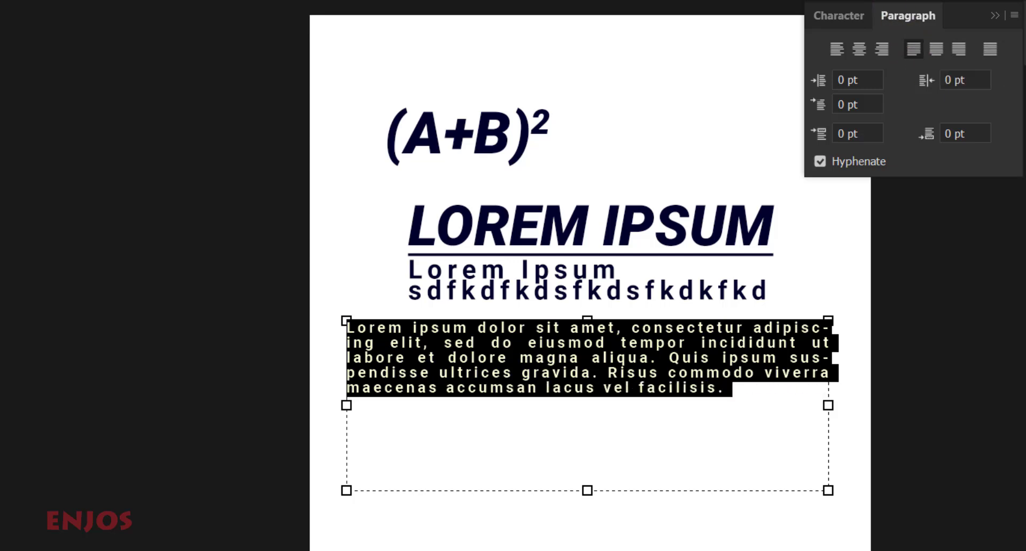
key("ctrl+Return")
- Review the paragraph's indent and spacing settings, then return to the character settings and collapse them
left_click_drag(856, 80, 799, 94)
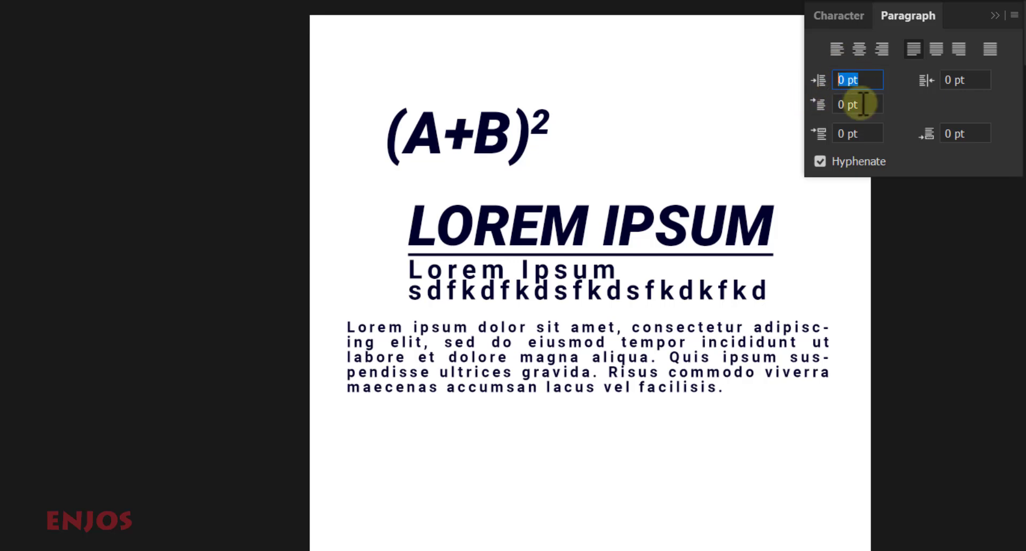
left_click(821, 106)
left_click(823, 137)
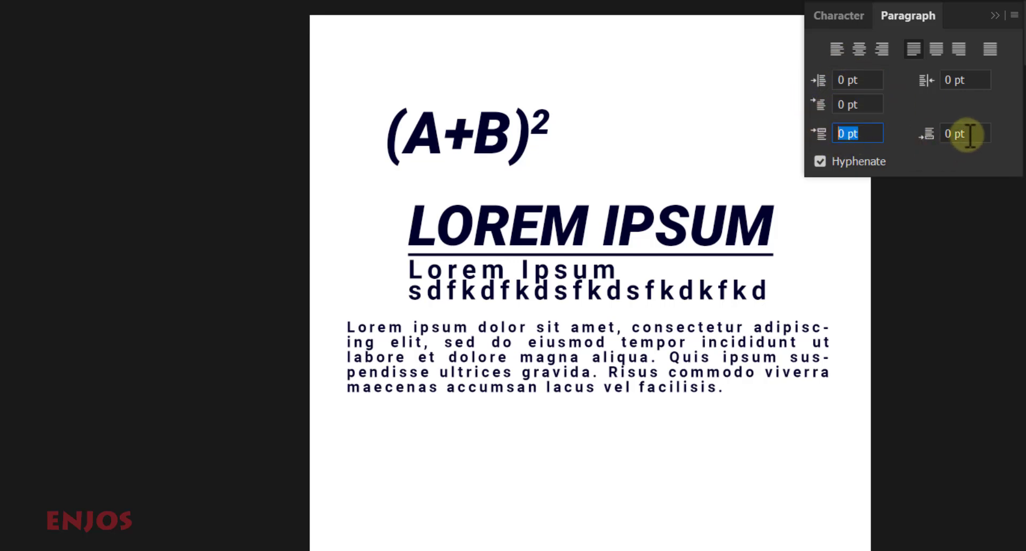
left_click(970, 135)
left_click(971, 79)
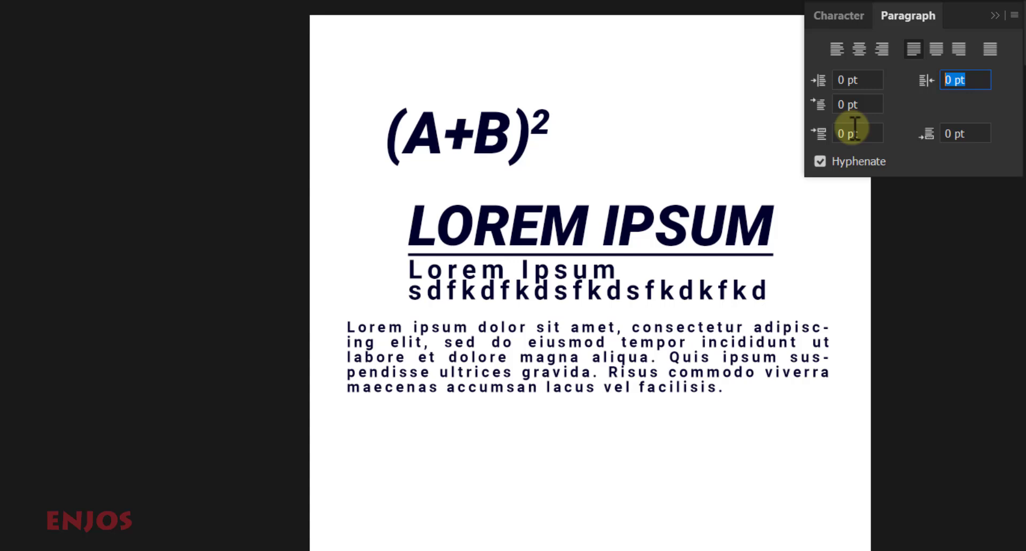
left_click(847, 21)
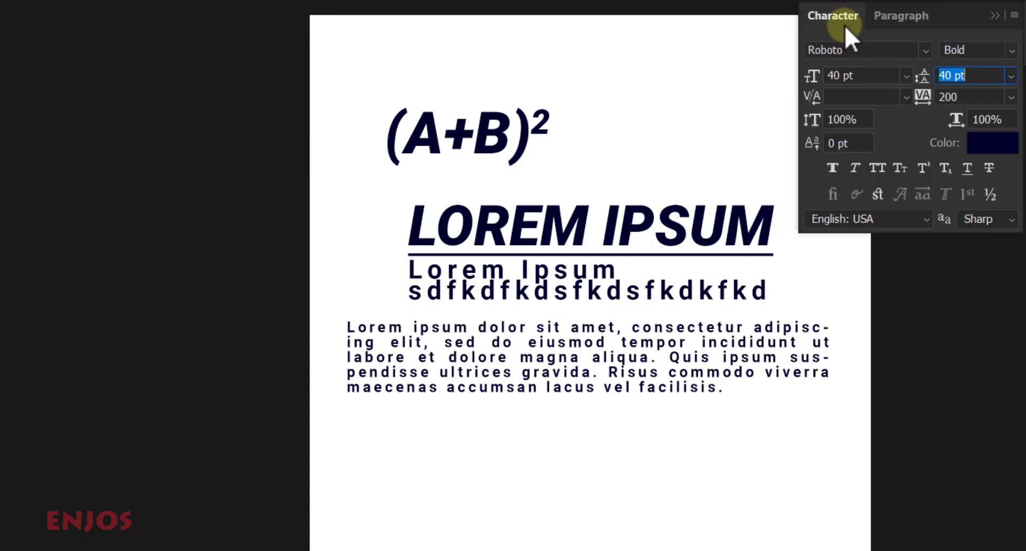
left_click(994, 16)
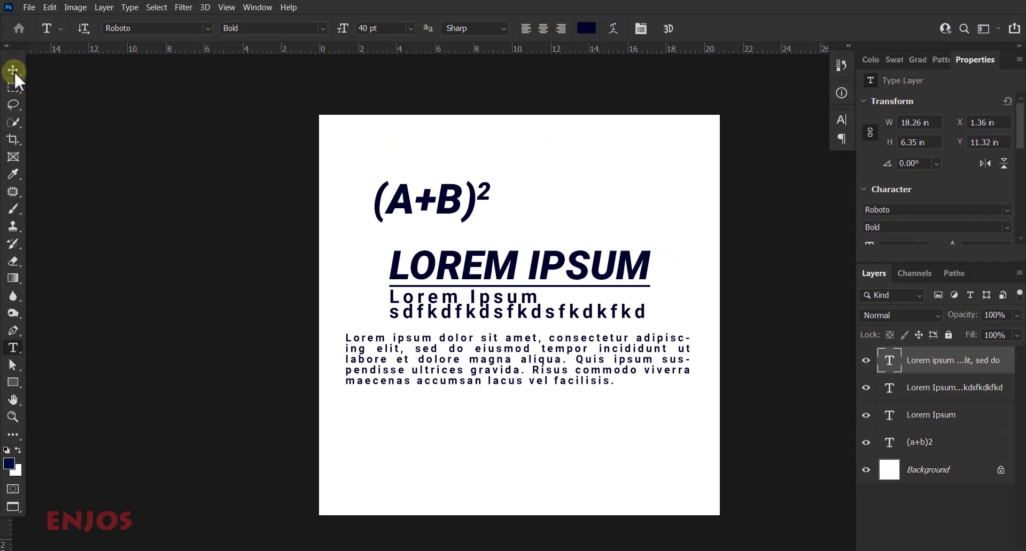
- Select all four text layers with the Move tool, then select only the paragraph layer and toggle its visibility off and on
left_click(14, 71)
left_click_drag(265, 162, 791, 405)
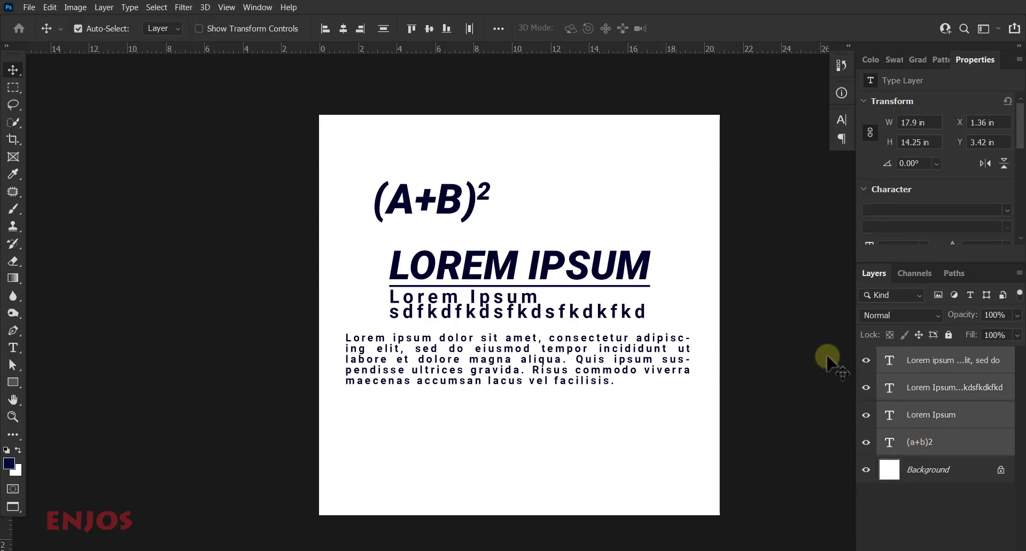
left_click(917, 360)
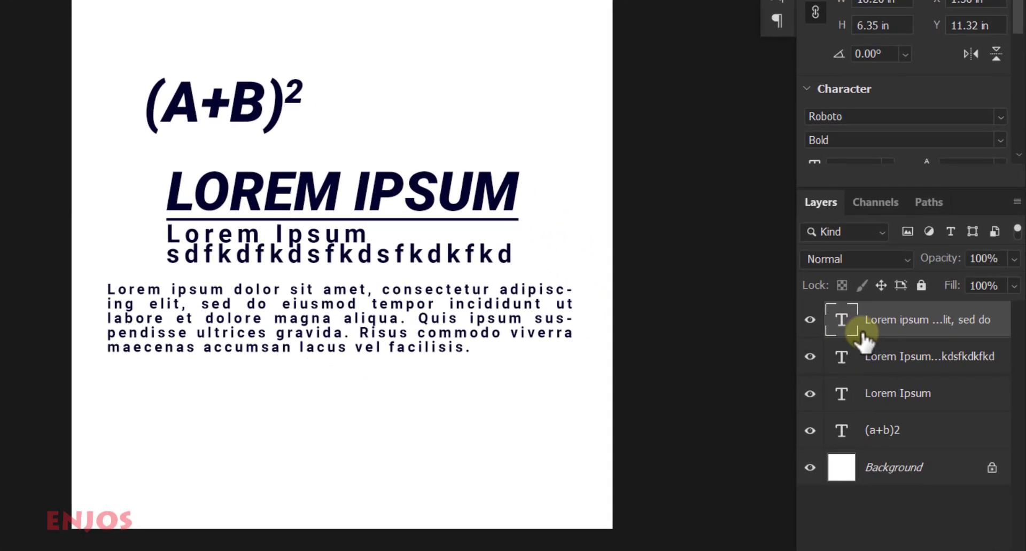
left_click(810, 320)
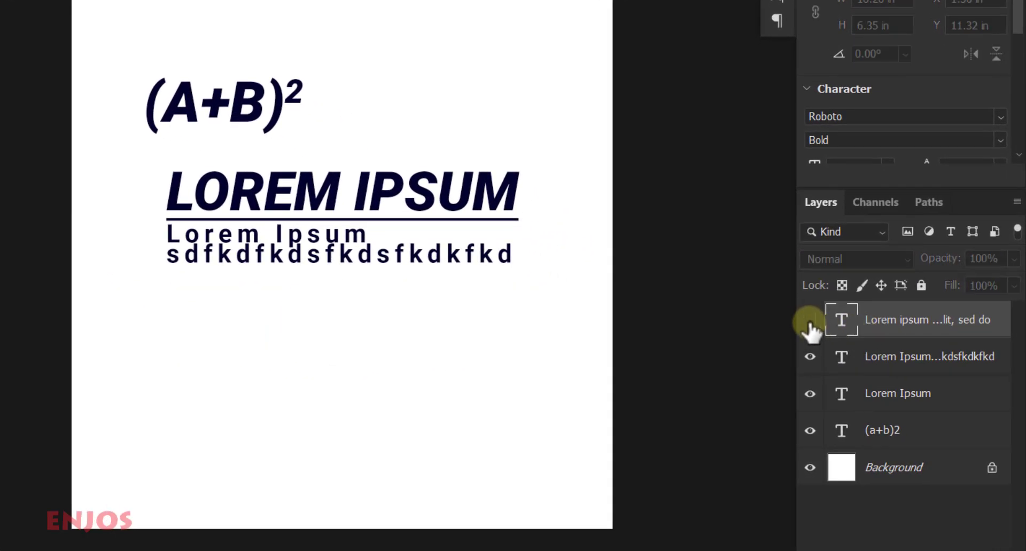
left_click(810, 320)
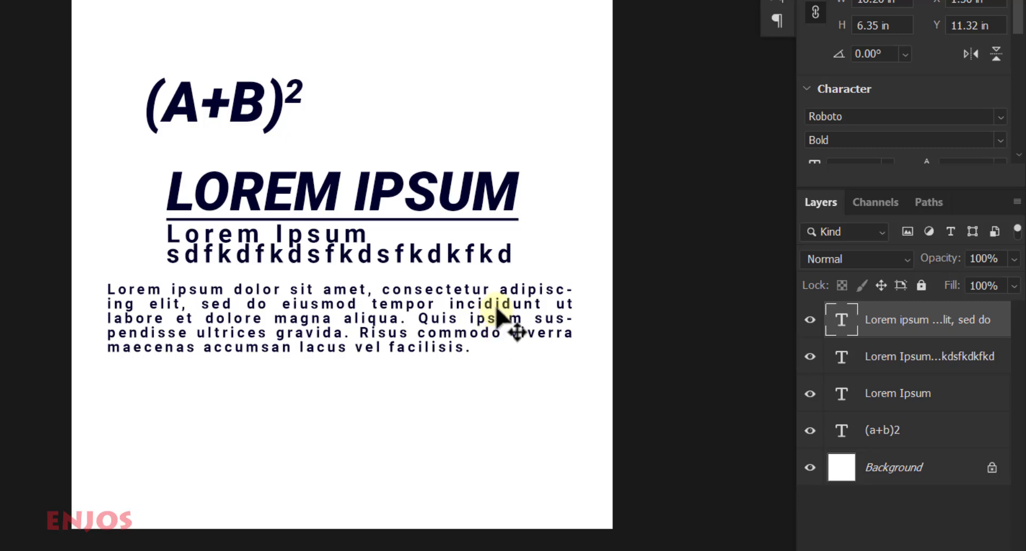
- Try selecting a continuous range of text layers and a set of non-adjacent ones, then deselect them all
left_click(877, 356, "shift")
left_click(889, 327)
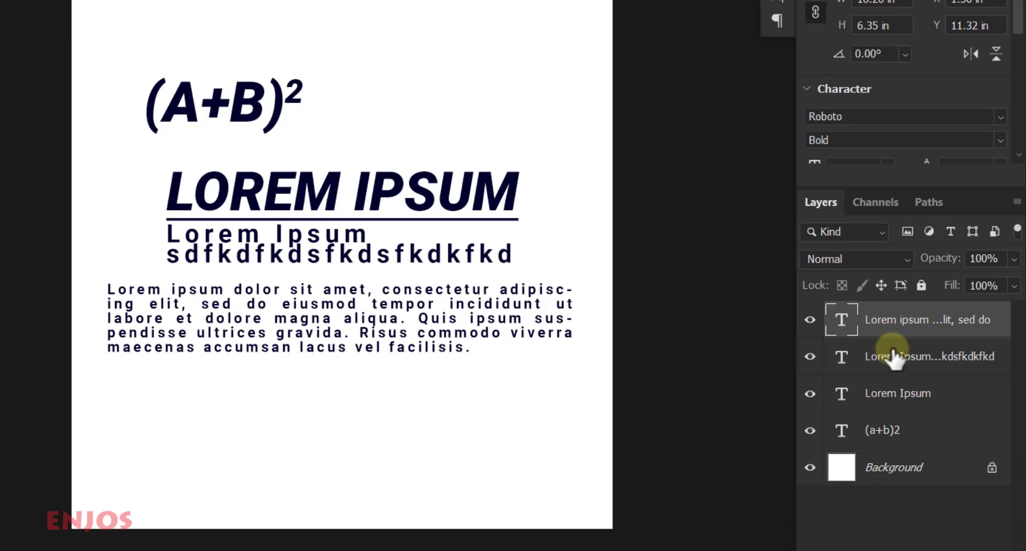
left_click(899, 433, "shift")
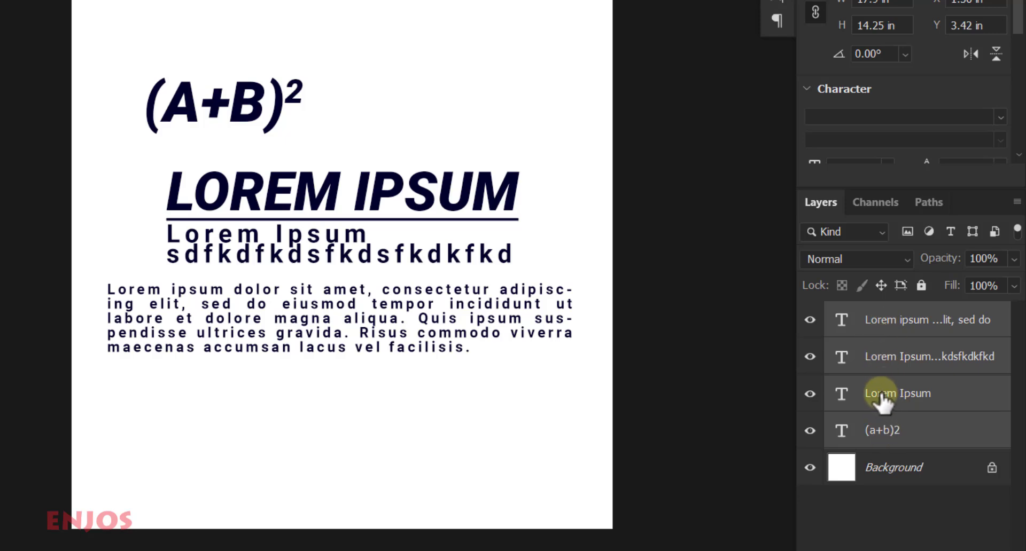
left_click(898, 327)
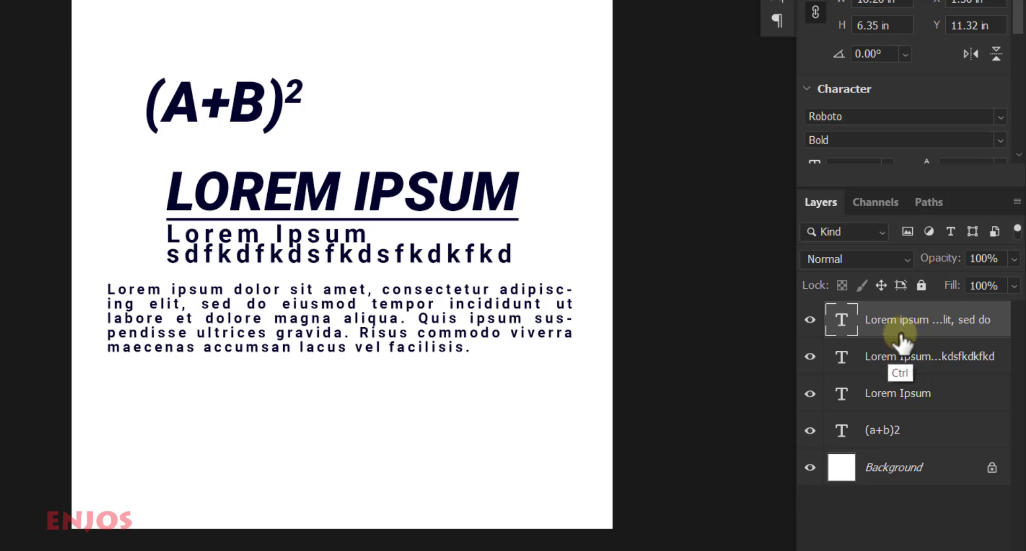
left_click(888, 407, "ctrl")
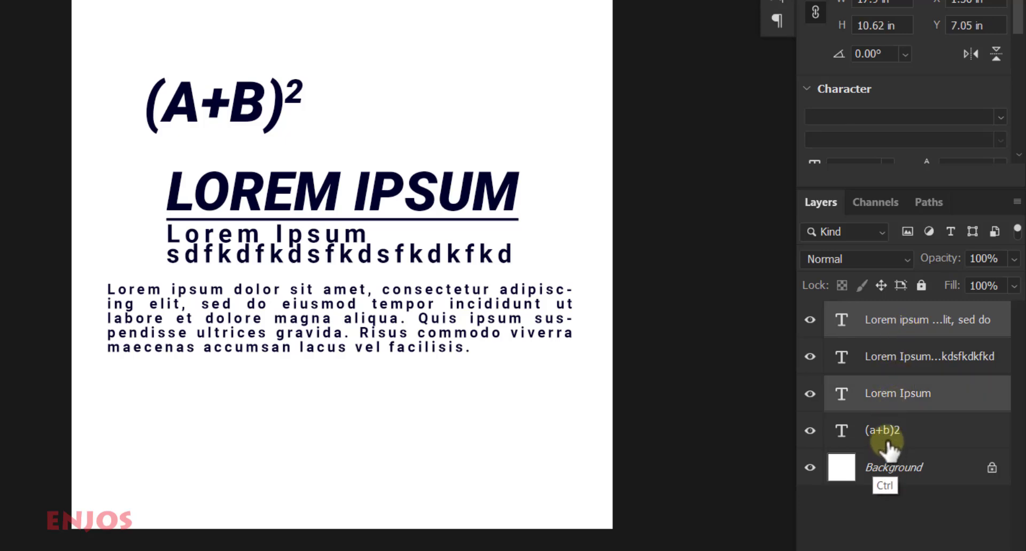
left_click(883, 433, "ctrl")
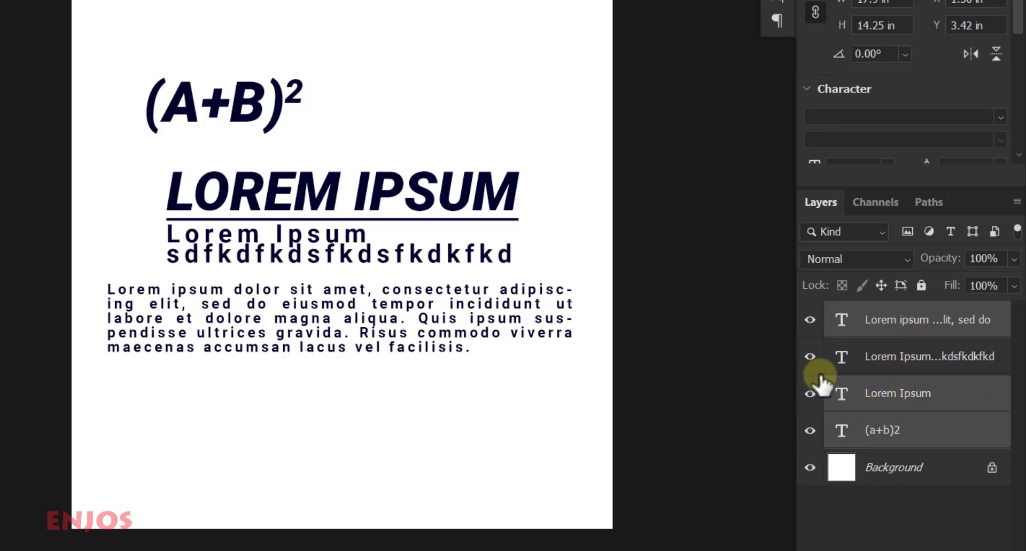
left_click(740, 358)
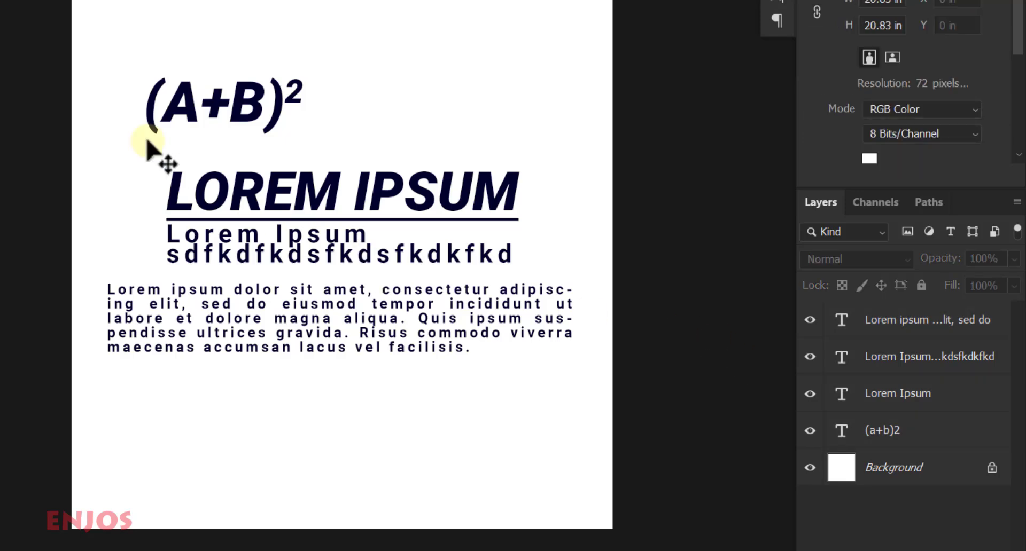
- Select all four text layers around the text on the canvas and delete them
left_click_drag(21, 34, 673, 433)
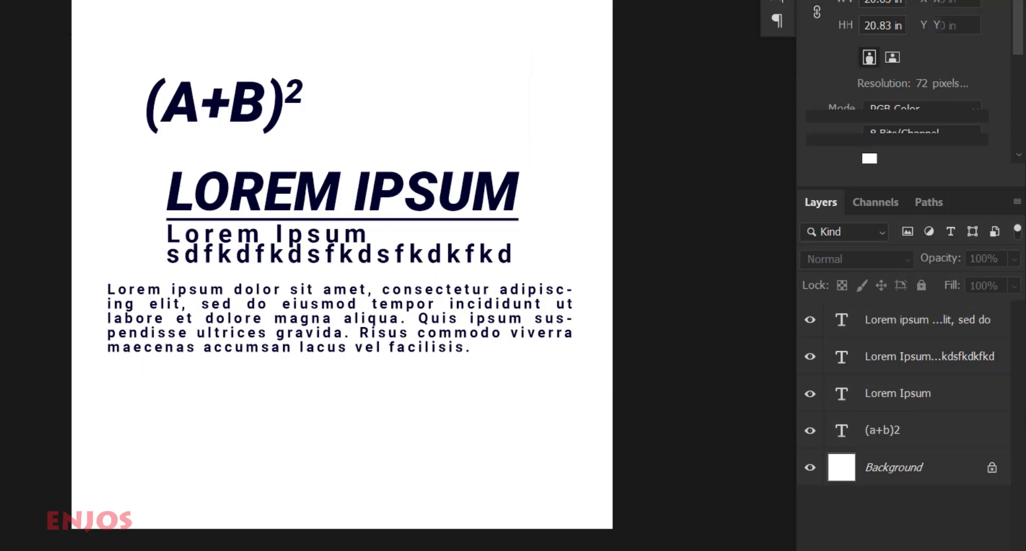
left_click_drag(2, 61, 585, 392)
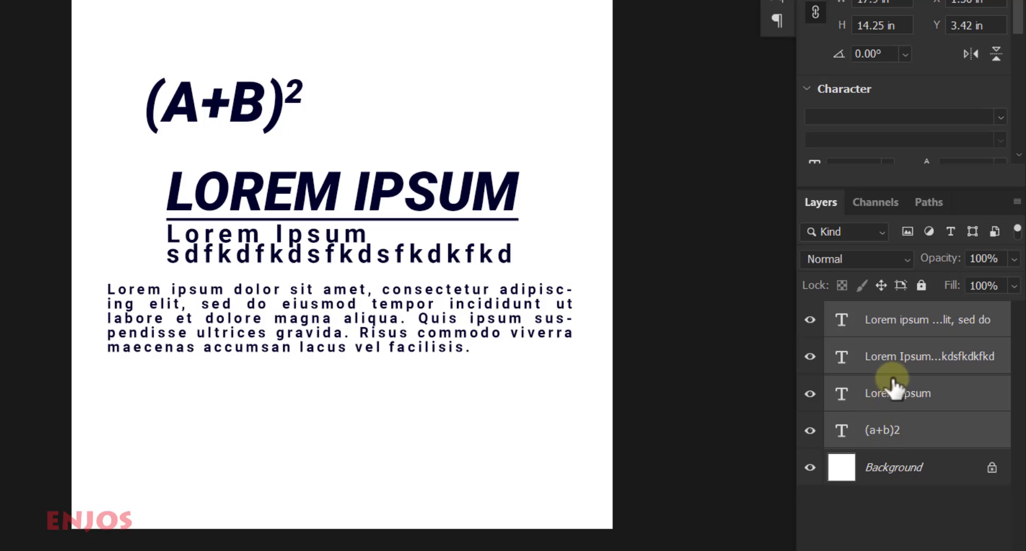
key("Delete")
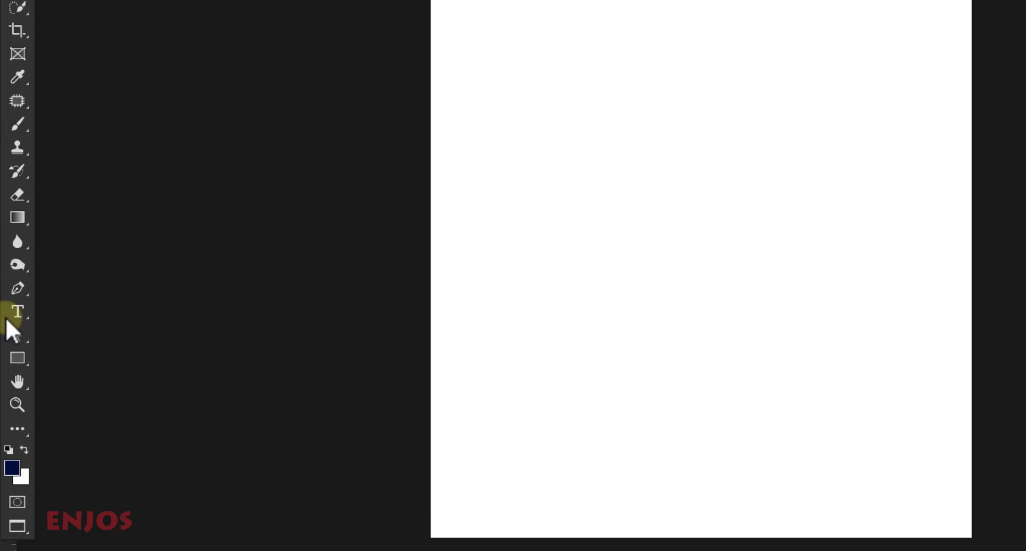
- Create the vertical text "graphics" in the upper part of the canvas with the Vertical Type tool and commit it
left_click(18, 312)
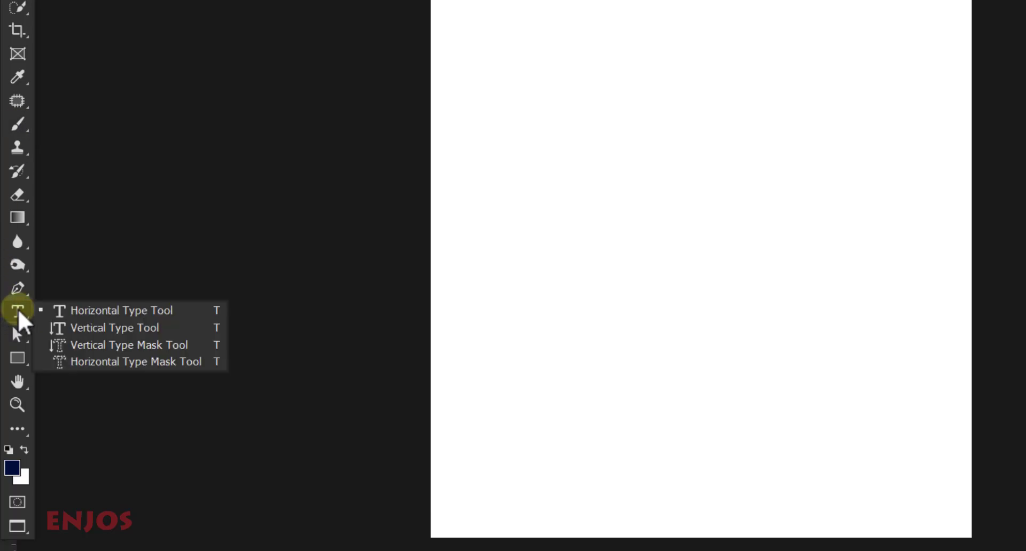
left_click(110, 330)
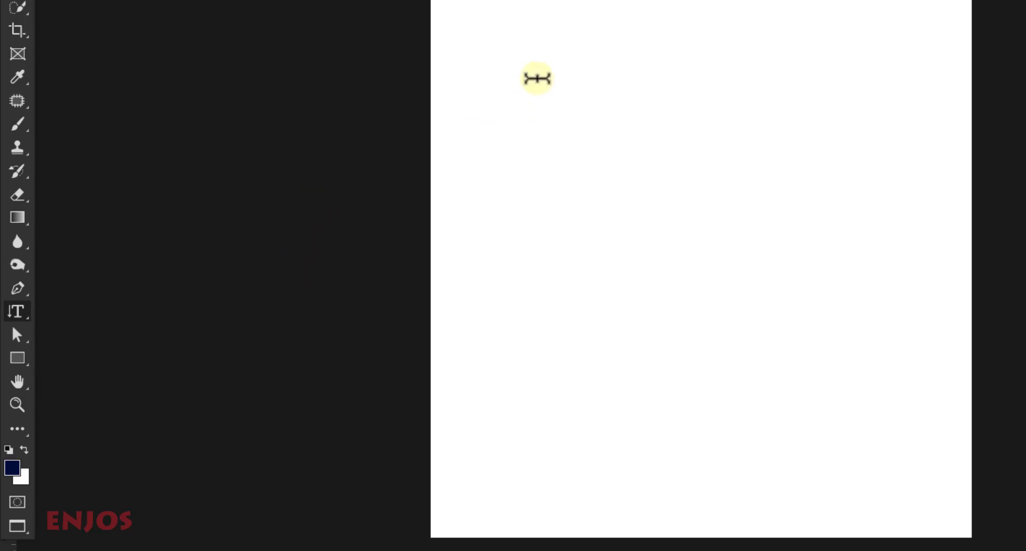
left_click(537, 79)
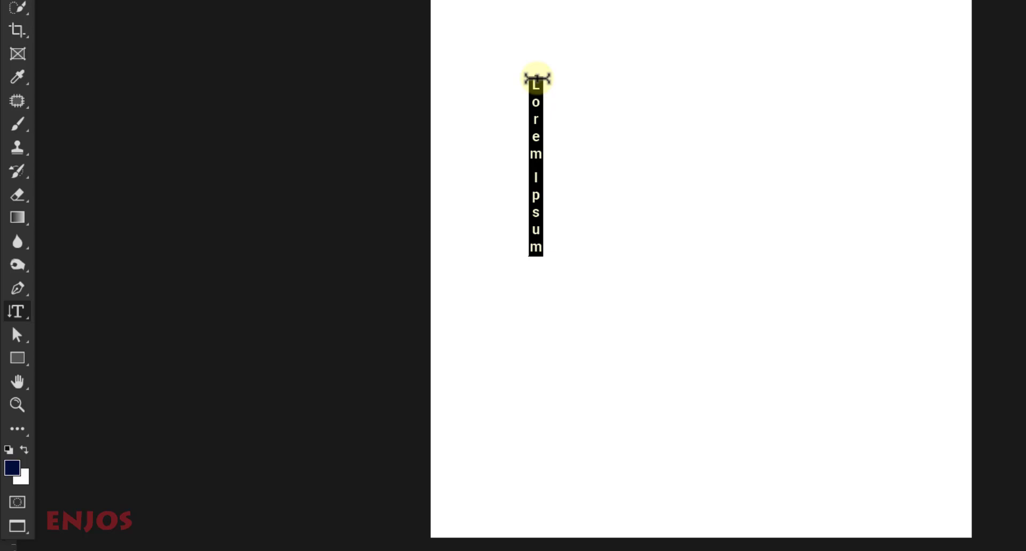
type("graphics")
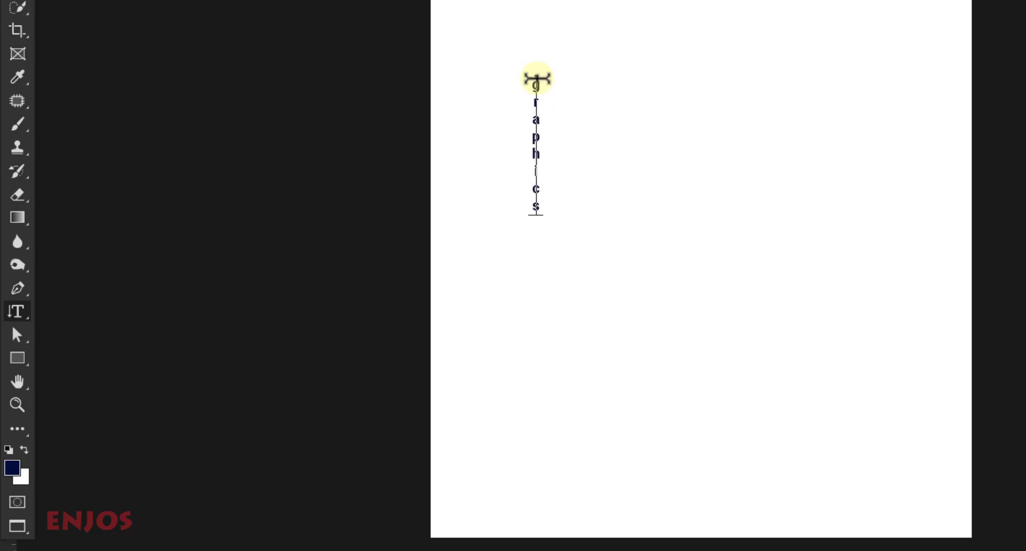
key("ctrl+Return")
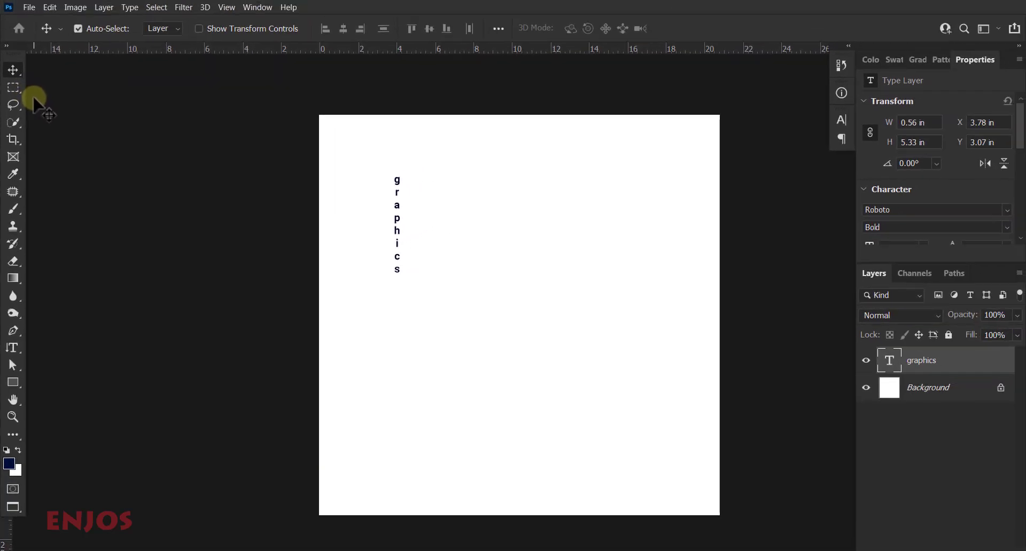
- Select the vertical "graphics" text with the Move tool and delete it
left_click_drag(292, 151, 474, 298)
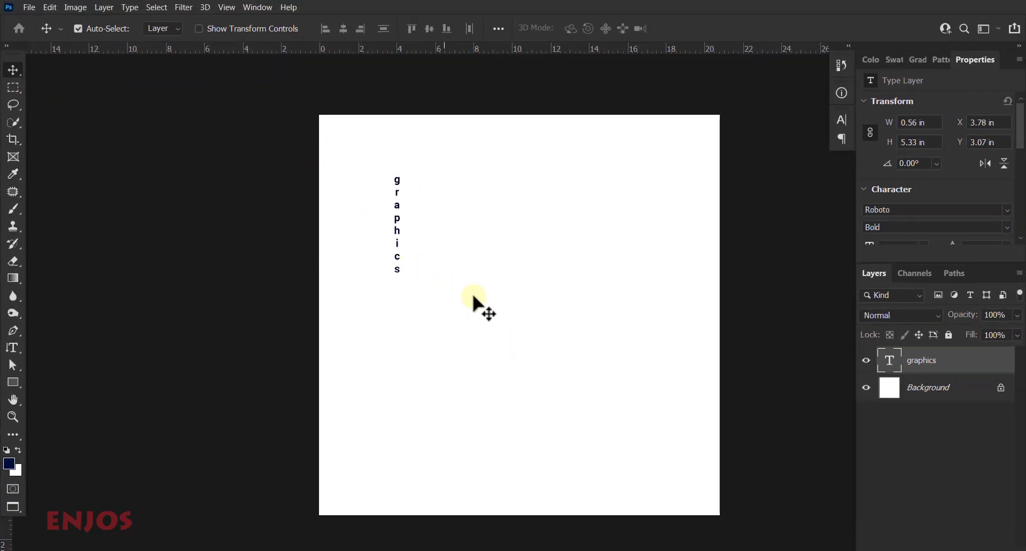
key("Delete")
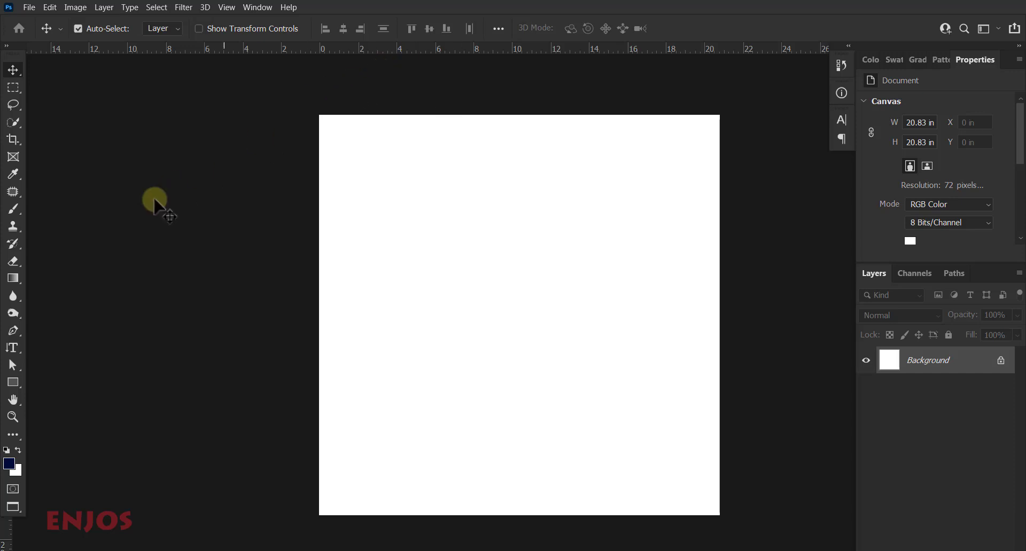
- Look over the vertical and mask variants of the Type tool, then return to the Move tool
left_click(13, 348)
right_click(13, 347)
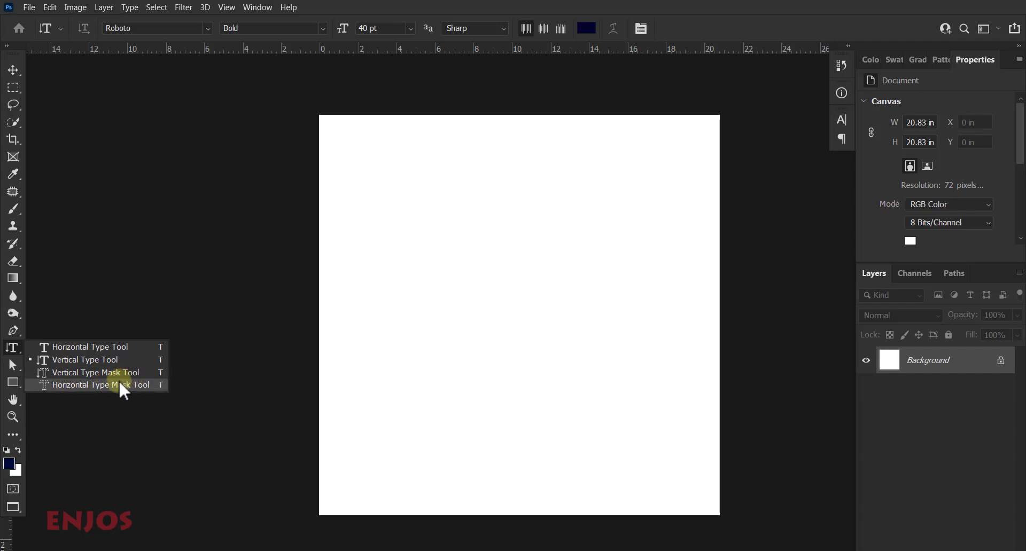
left_click(13, 69)
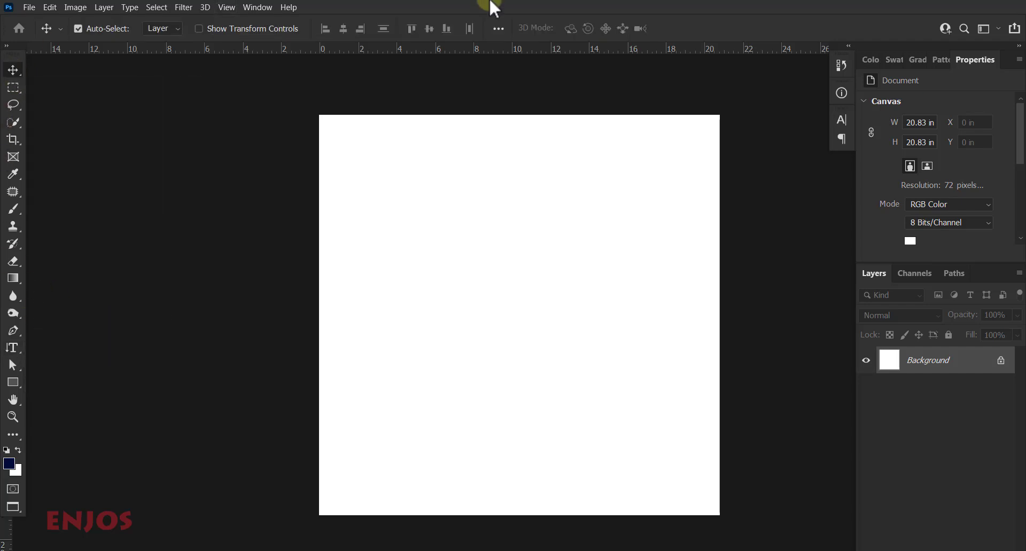